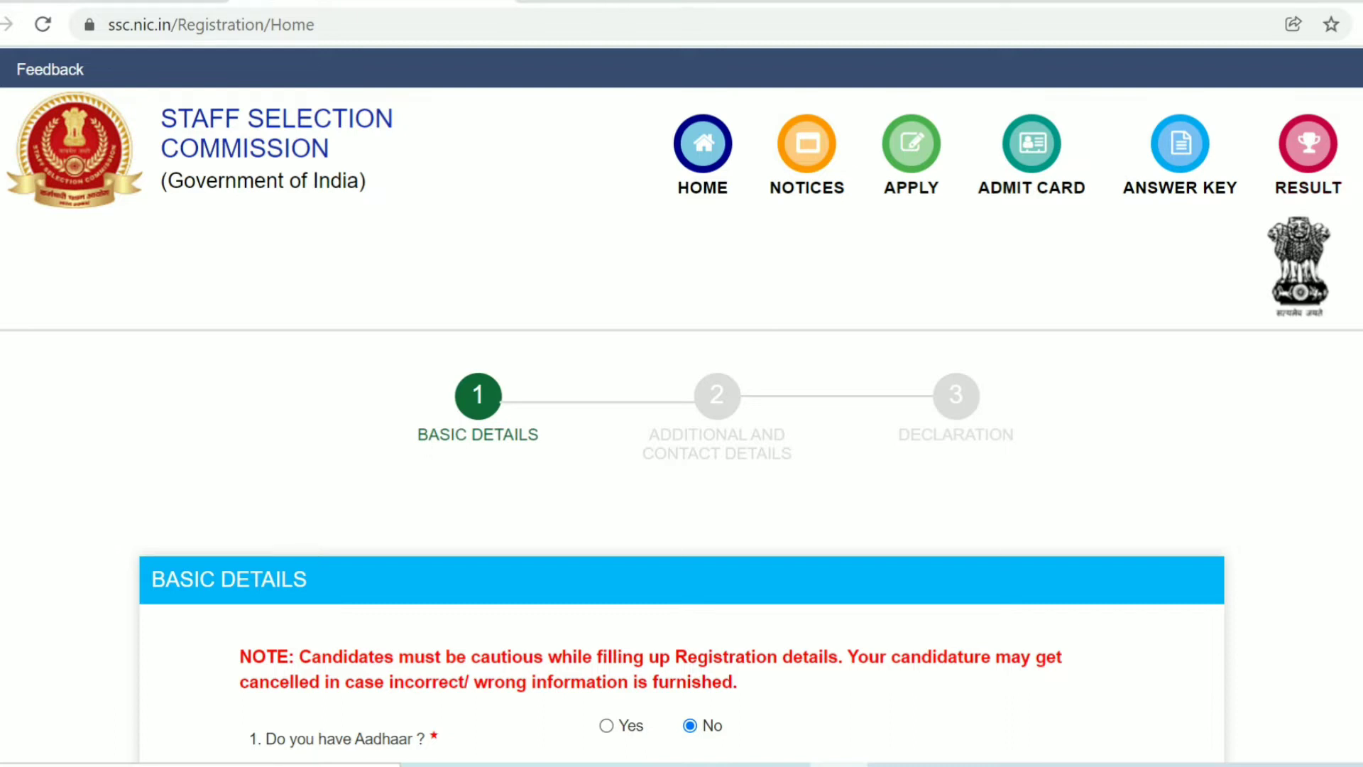
# - Choose Voter ID Card as the 1c. Type of ID on the Basic Details form
pyautogui.scroll(-2, 681, 404)
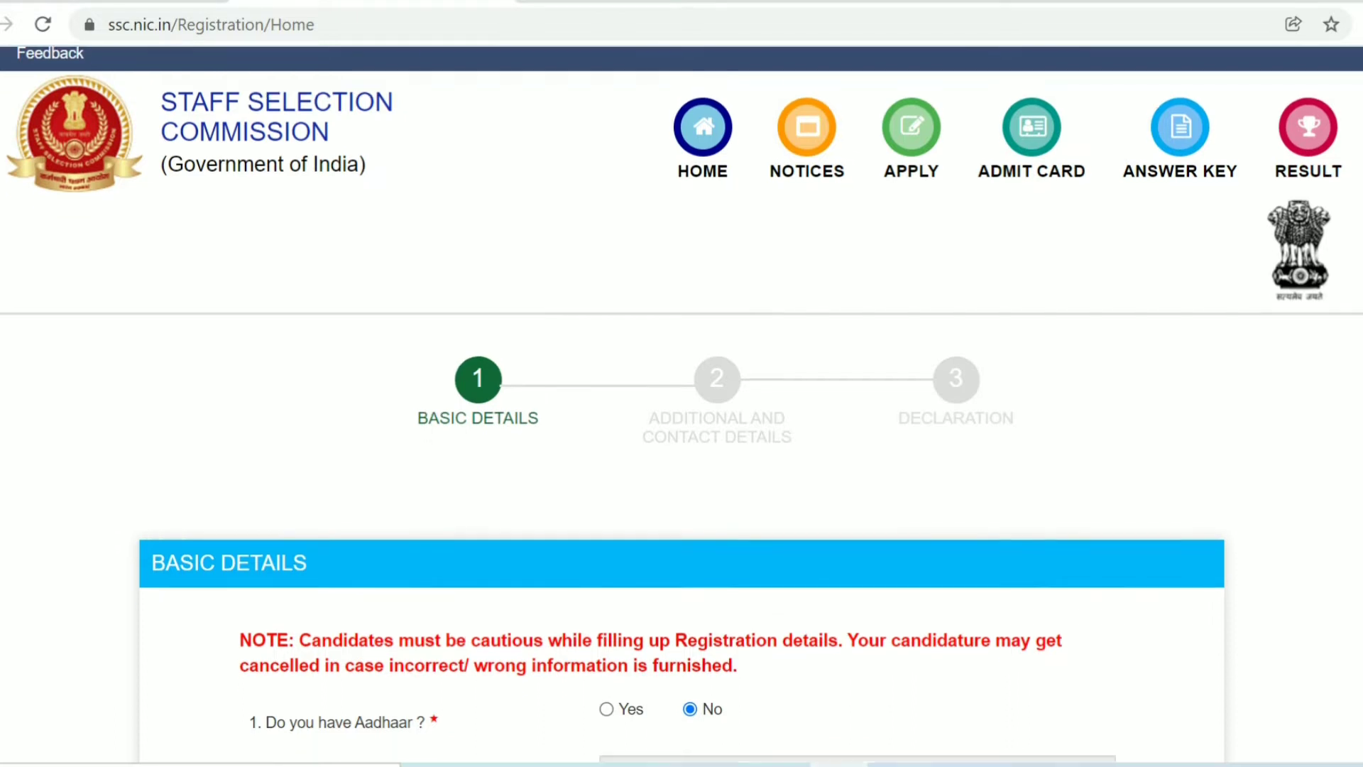
pyautogui.scroll(-2, 681, 404)
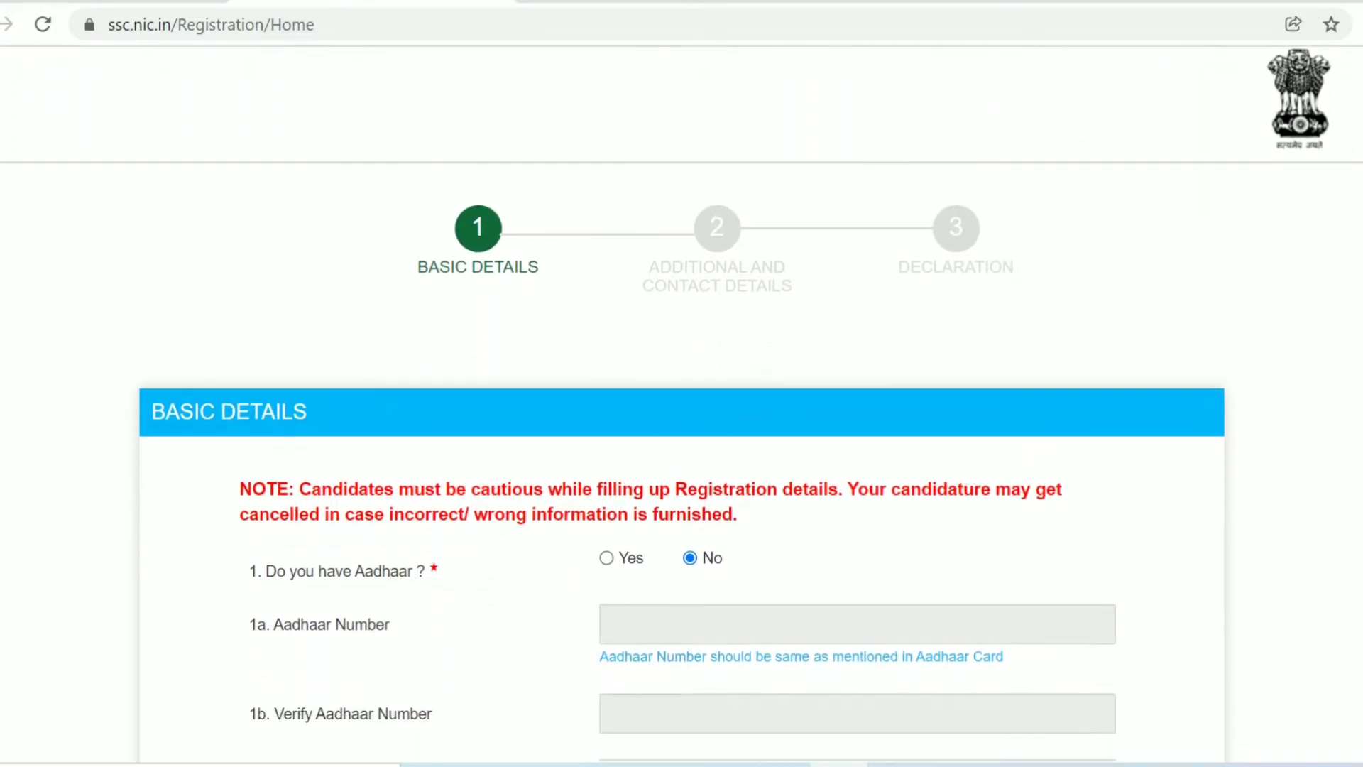
pyautogui.scroll(-1, 681, 405)
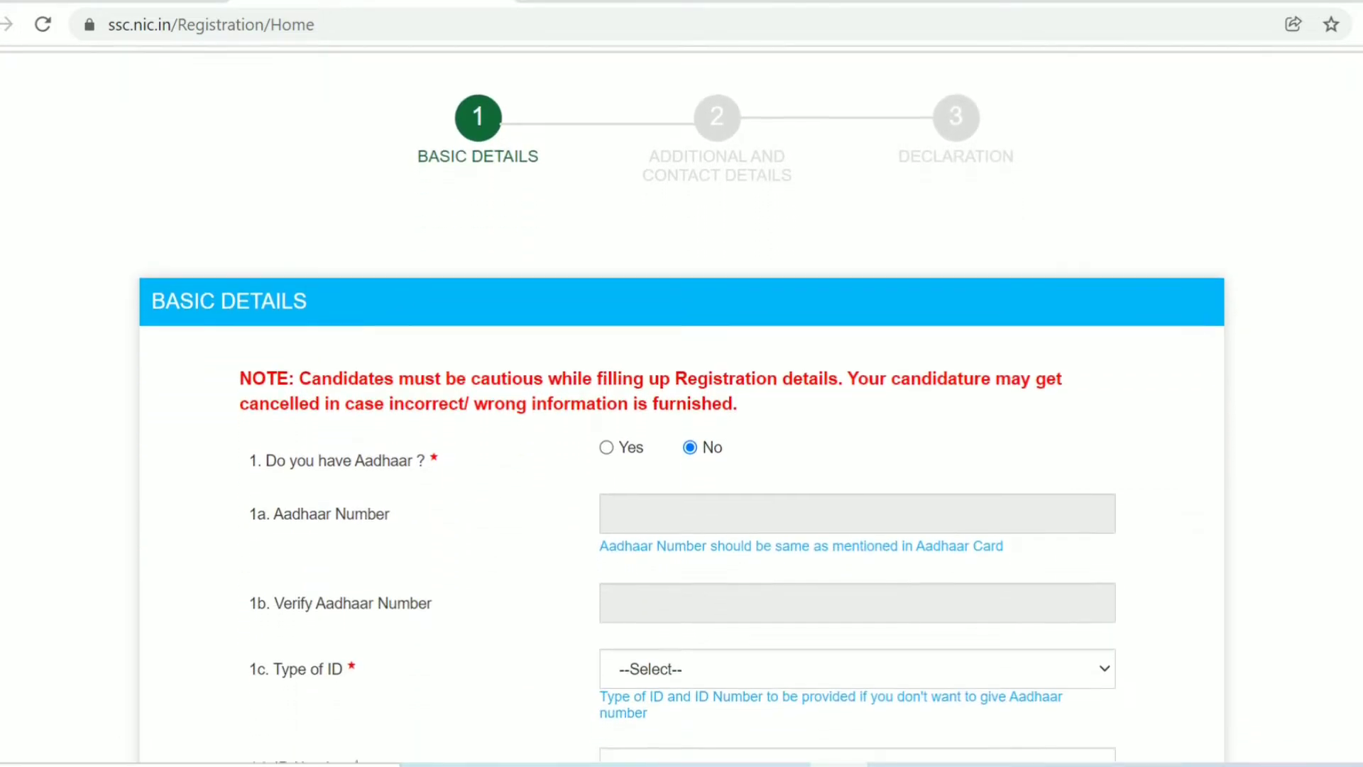
pyautogui.scroll(-2, 682, 404)
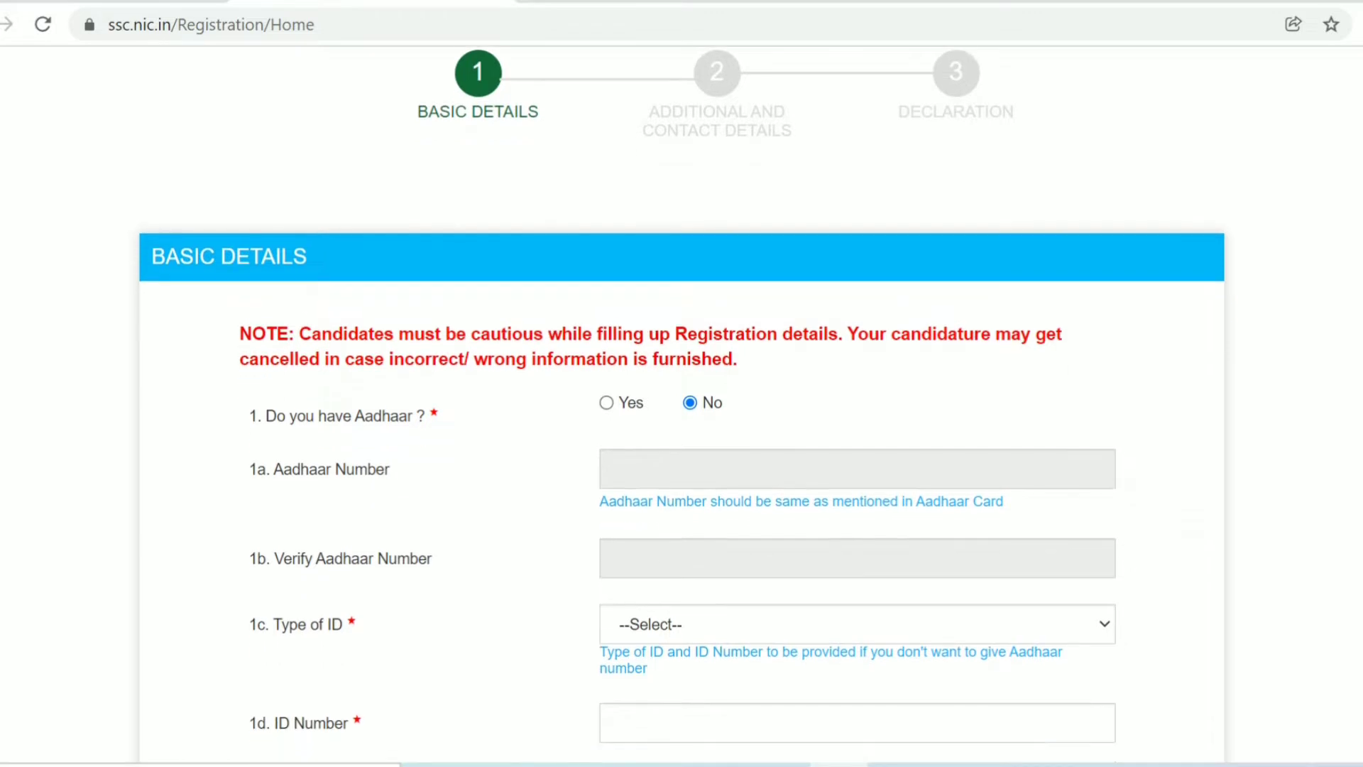
pyautogui.scroll(-2, 682, 404)
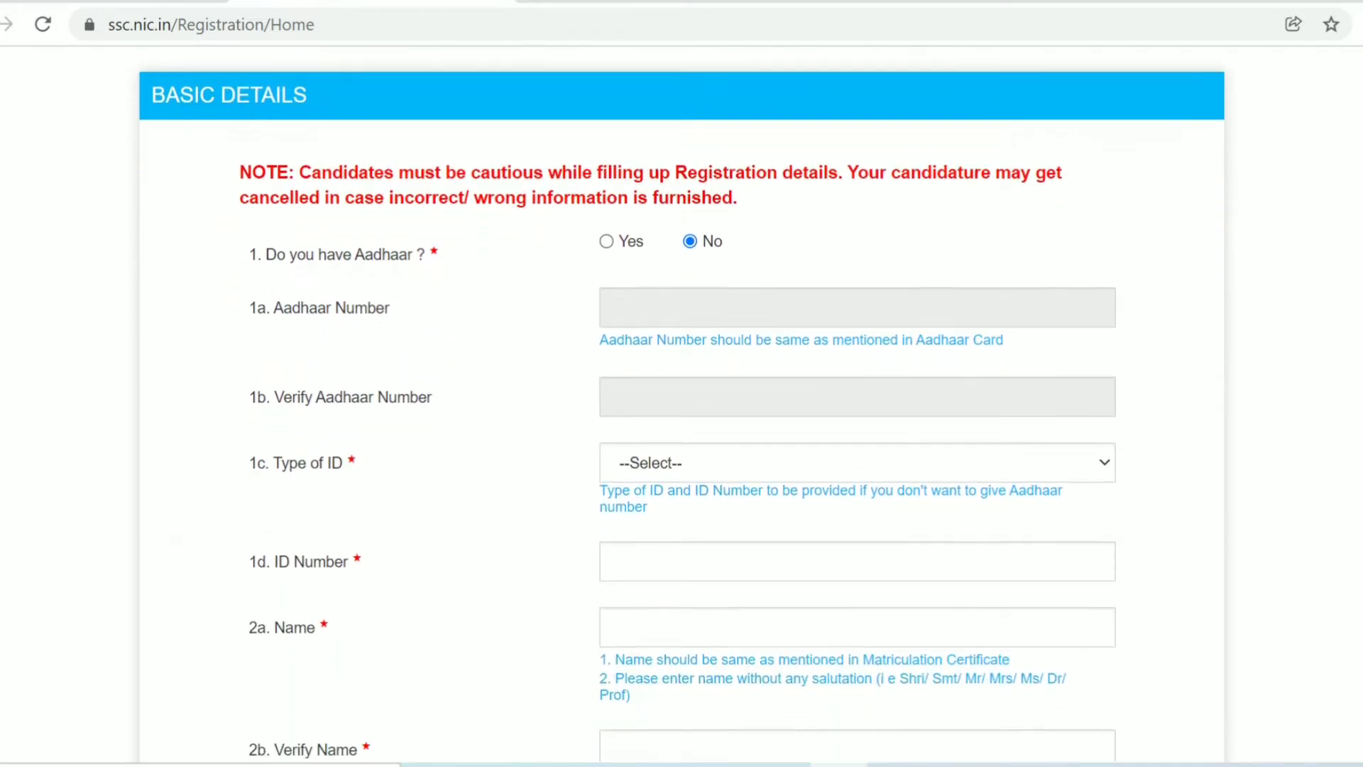
pyautogui.scroll(-1, 682, 405)
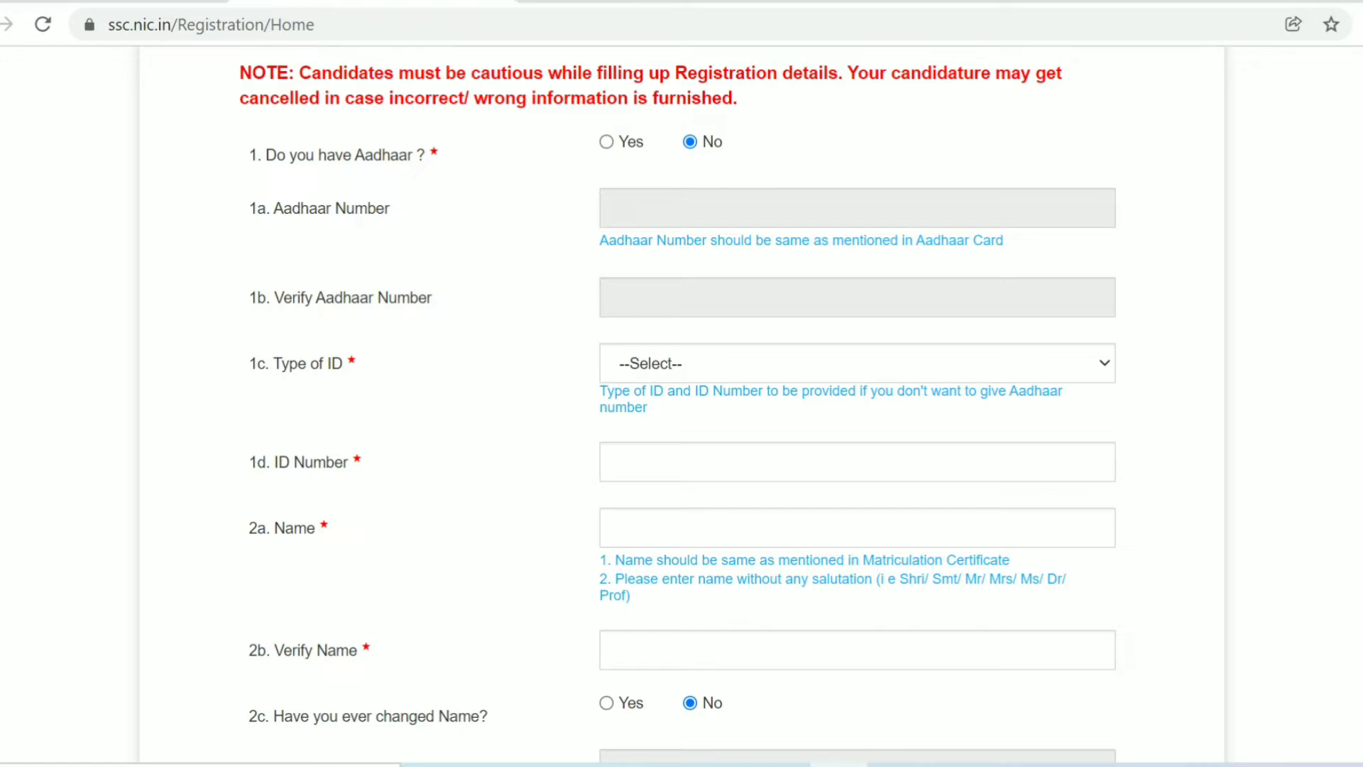
pyautogui.click(856, 363)
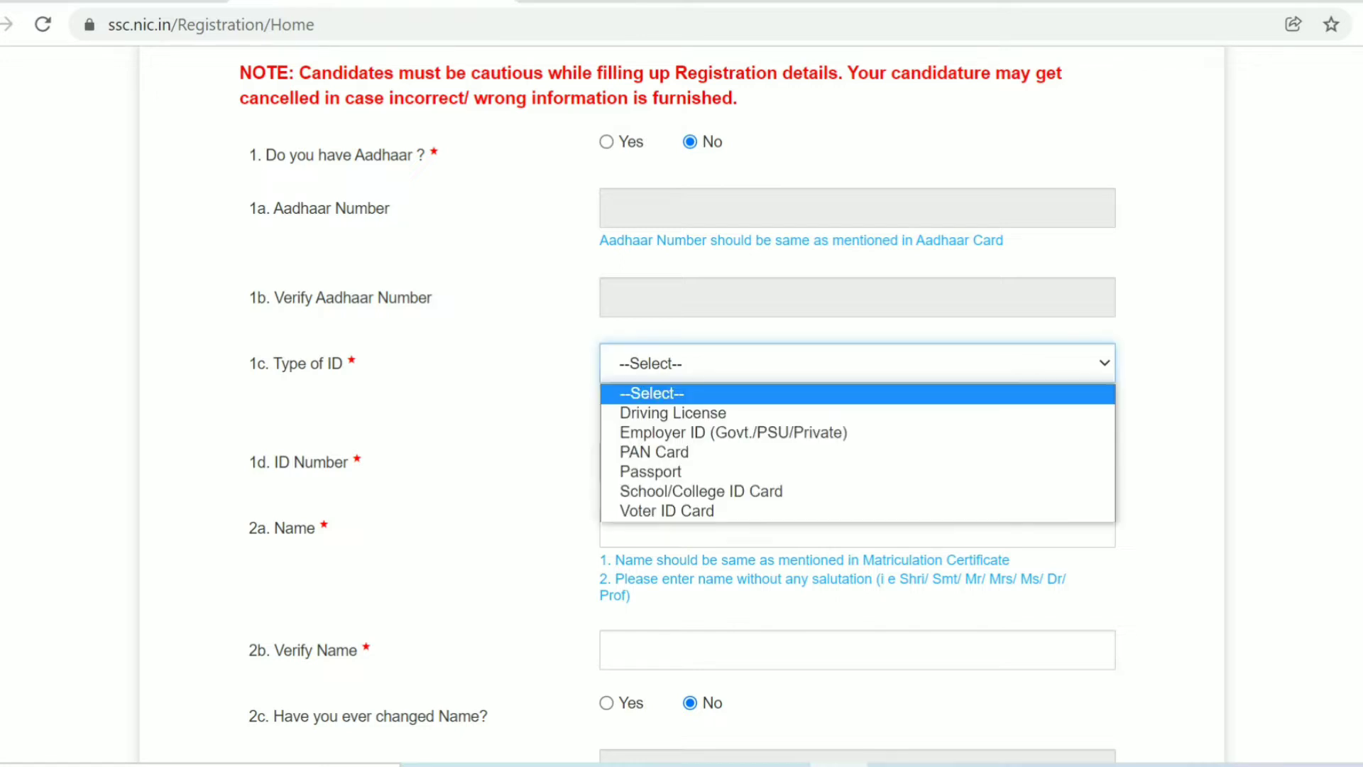
pyautogui.press('Down')
pyautogui.press('Down')
pyautogui.press('Down')
pyautogui.press('Down')
pyautogui.press('Down')
pyautogui.press('Down')
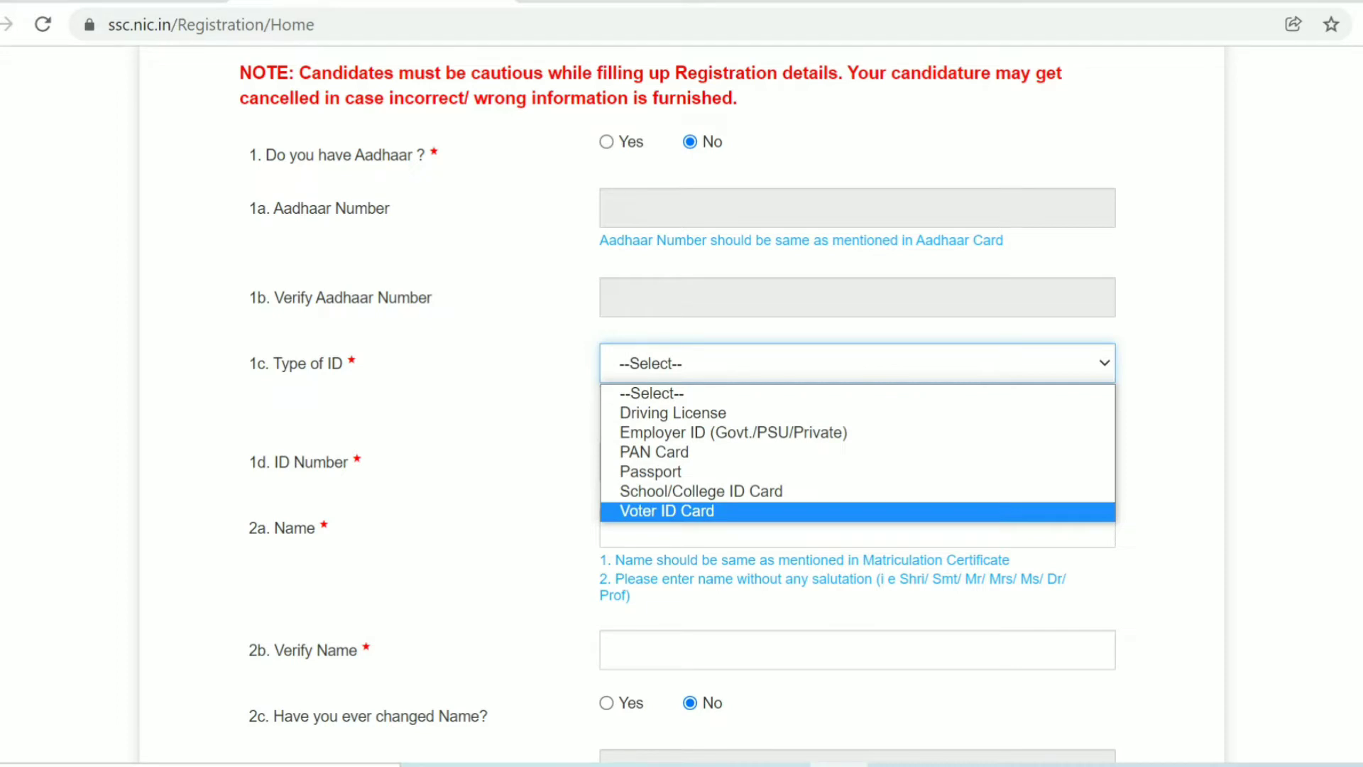
pyautogui.press('Up')
pyautogui.press('Up')
pyautogui.press('Up')
pyautogui.press('Up')
pyautogui.press('Up')
pyautogui.press('Up')
pyautogui.press('Down')
pyautogui.press('Down')
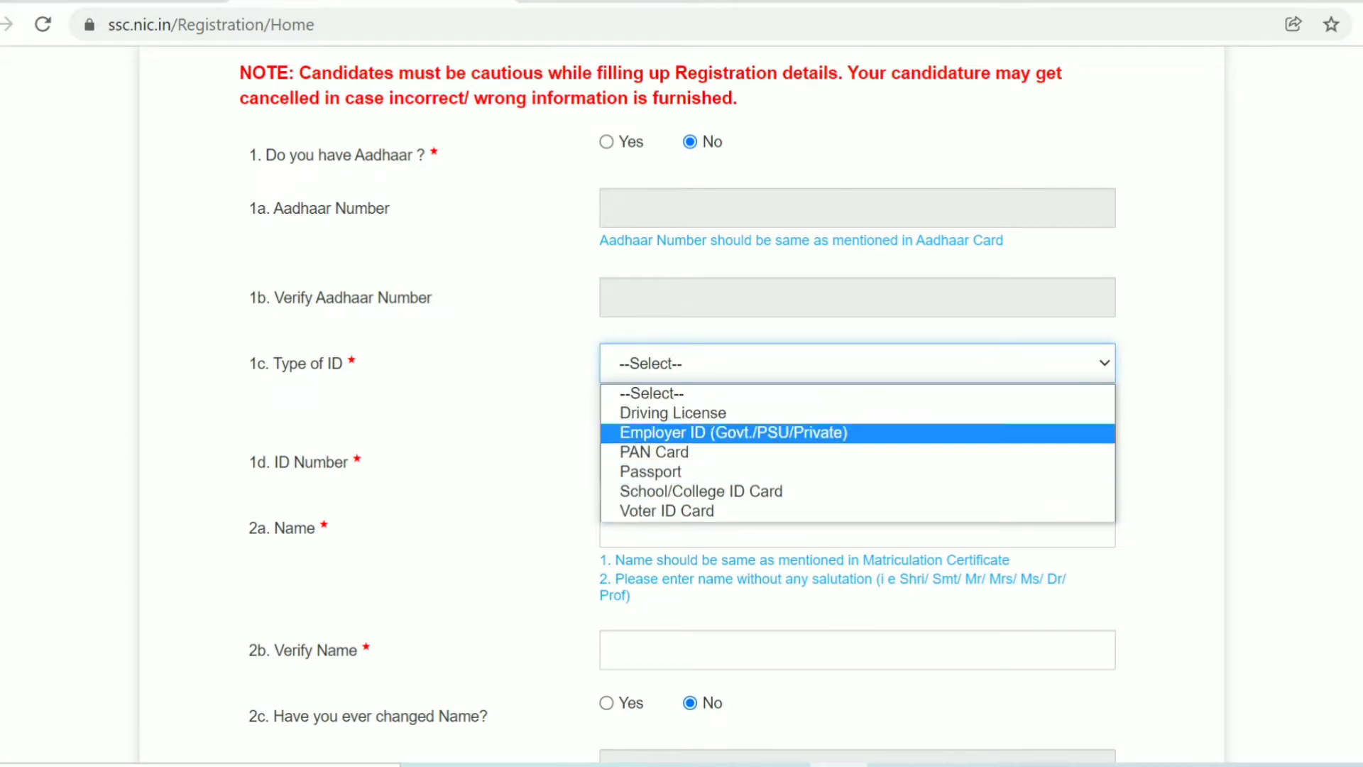
pyautogui.press('Down')
pyautogui.press('Down')
pyautogui.press('Down')
pyautogui.press('Down')
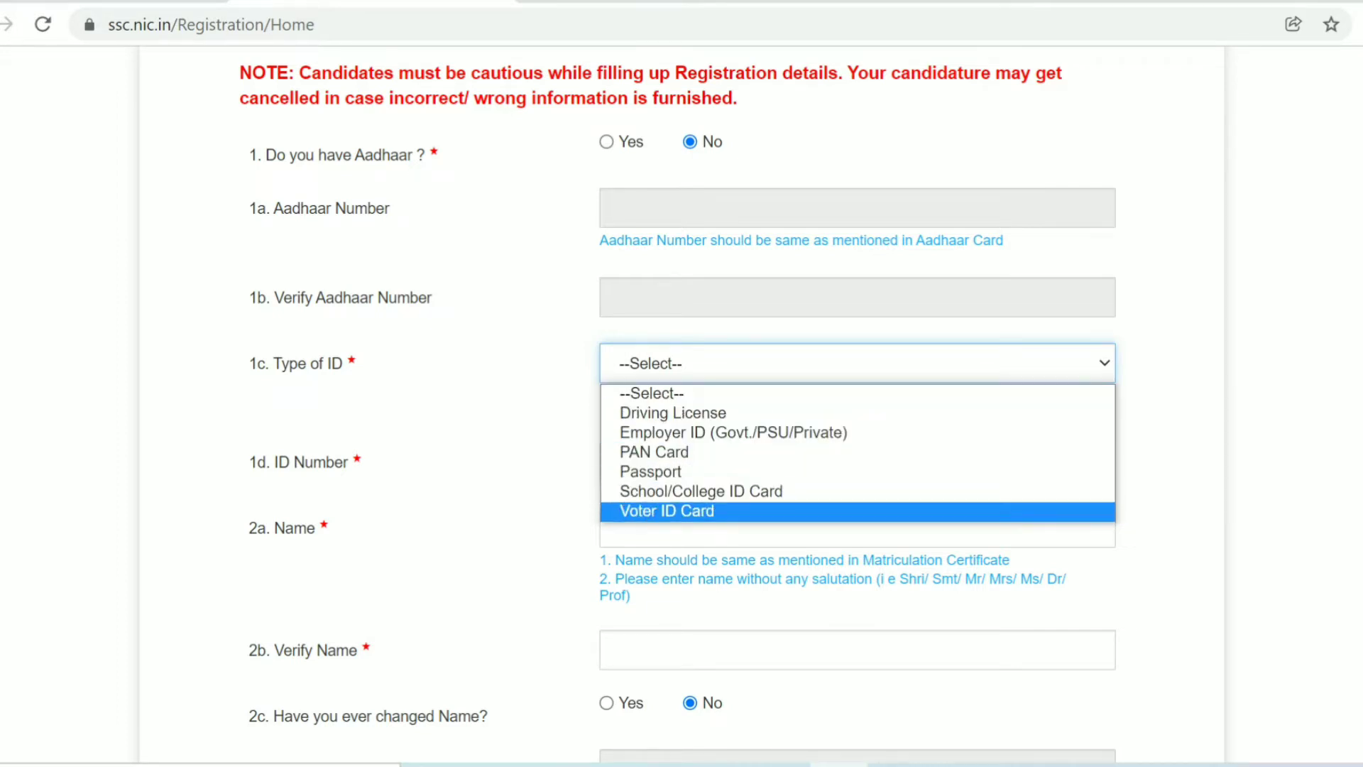
pyautogui.press('Return')
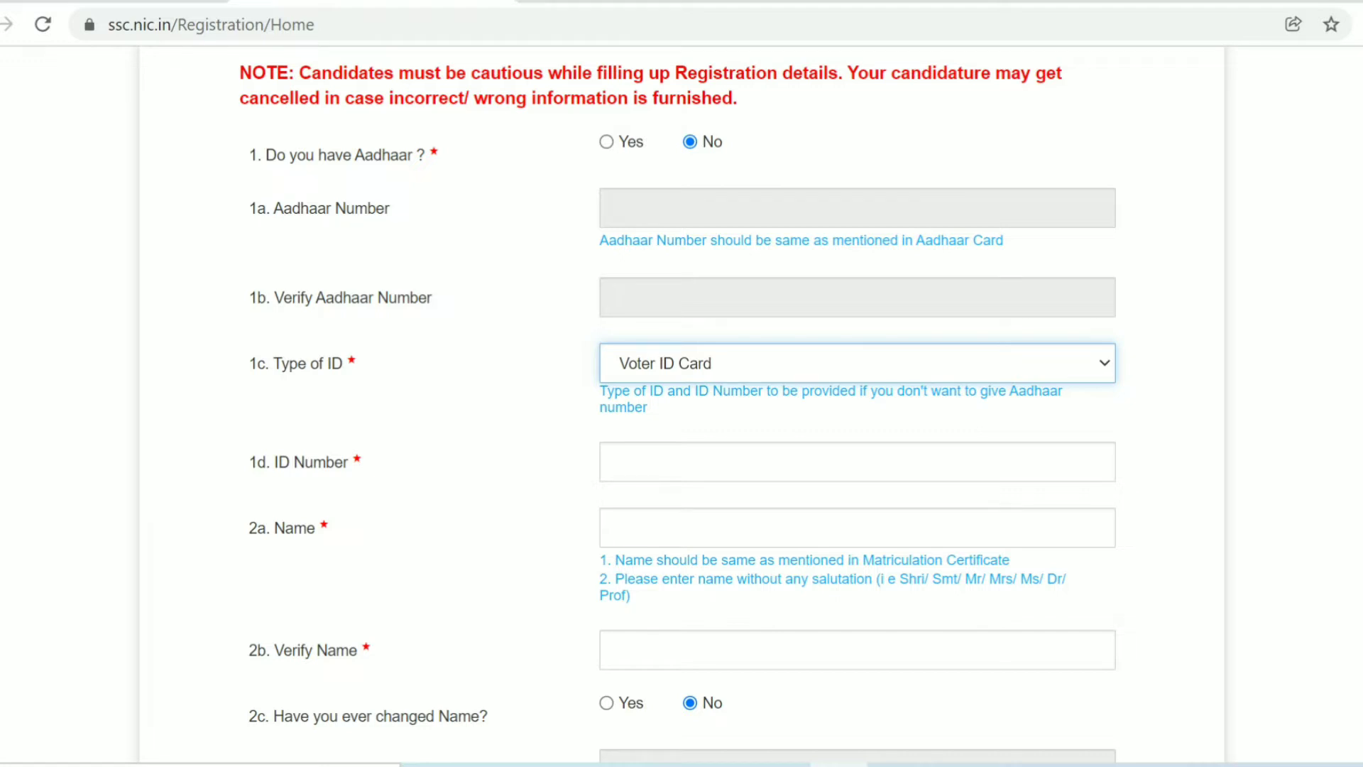
# - Enter the candidate's full name in 2a. Name and again in 2b. Verify Name
pyautogui.click(616, 526)
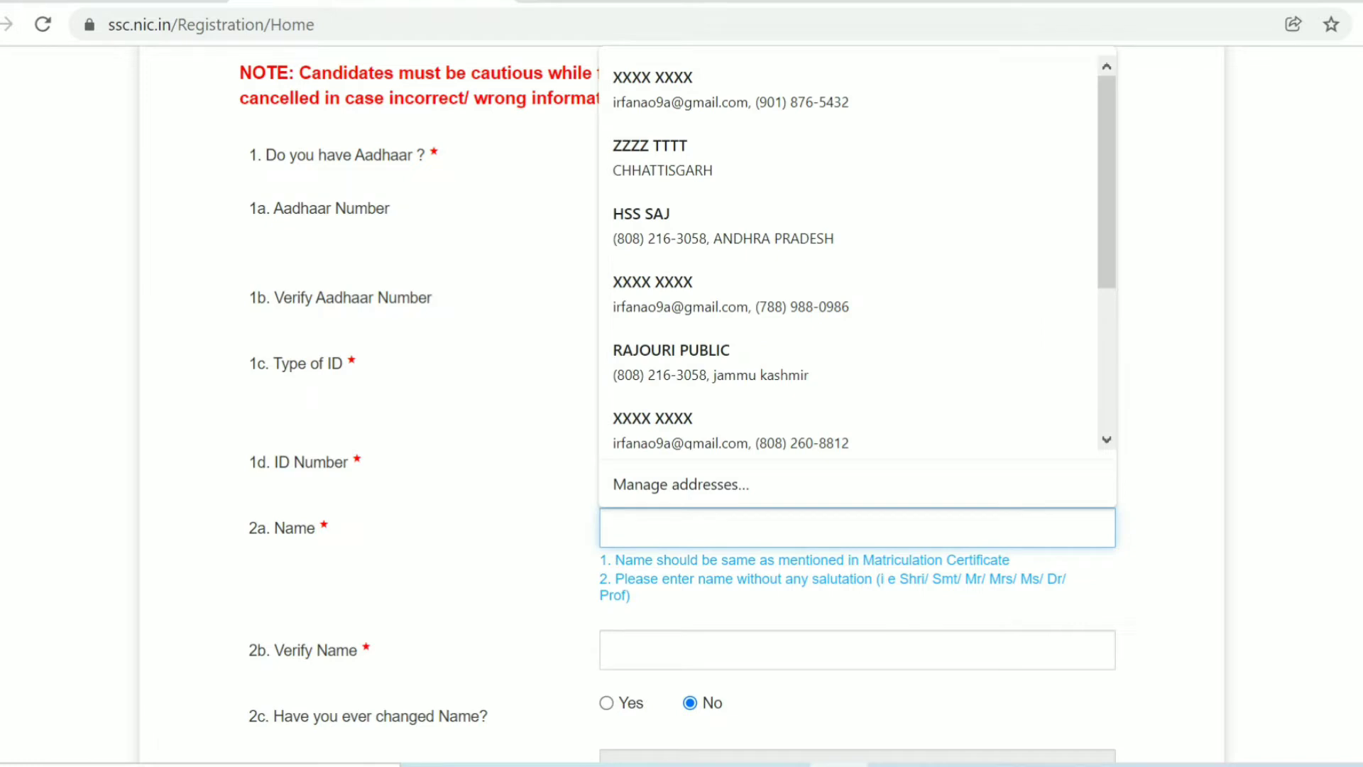
pyautogui.write('XXX')
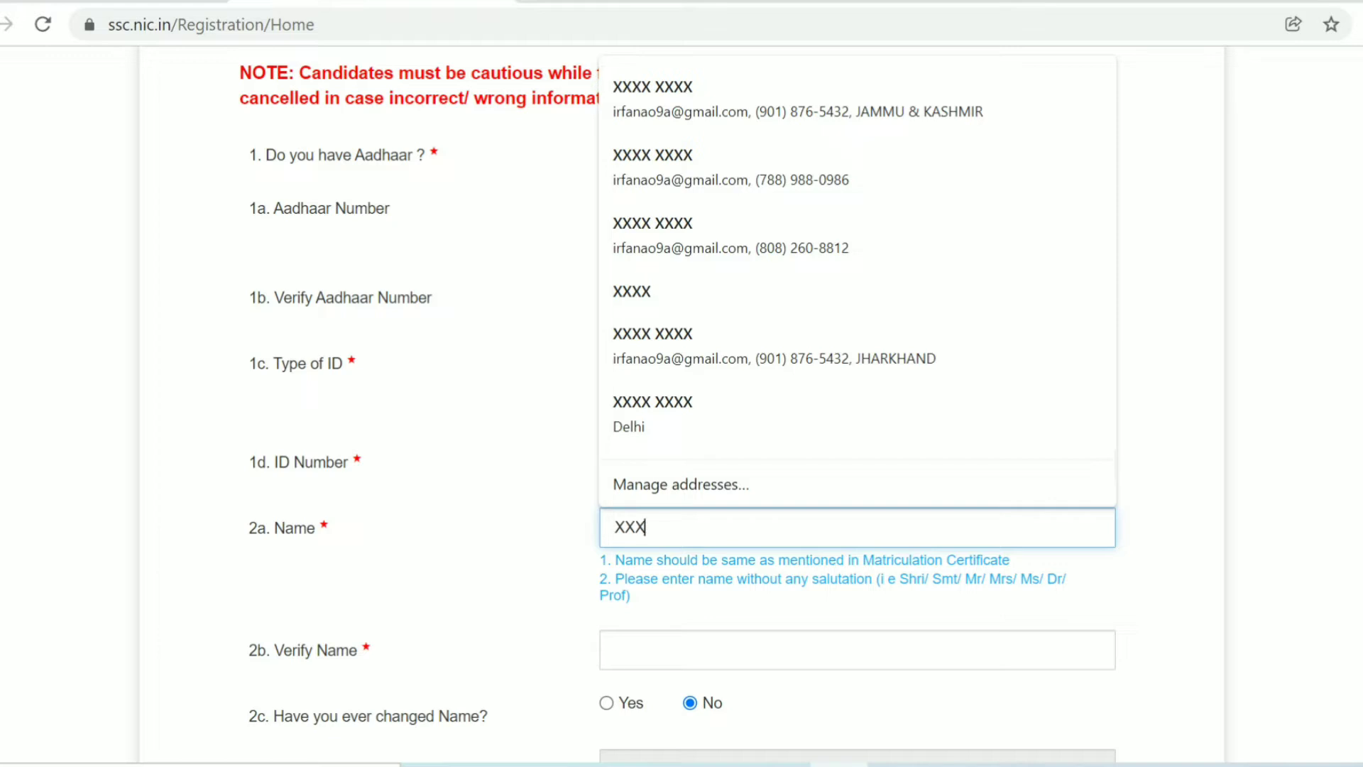
pyautogui.write('X XXX')
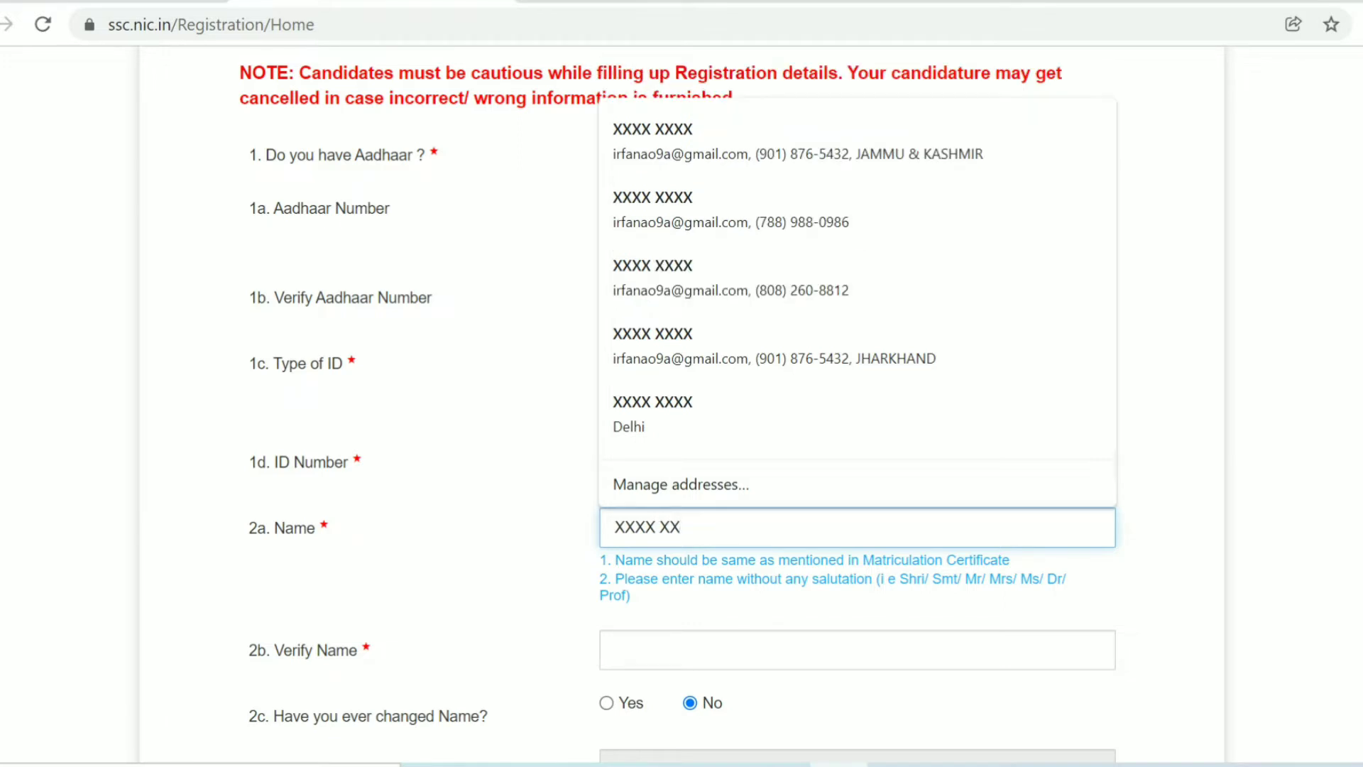
pyautogui.write('X')
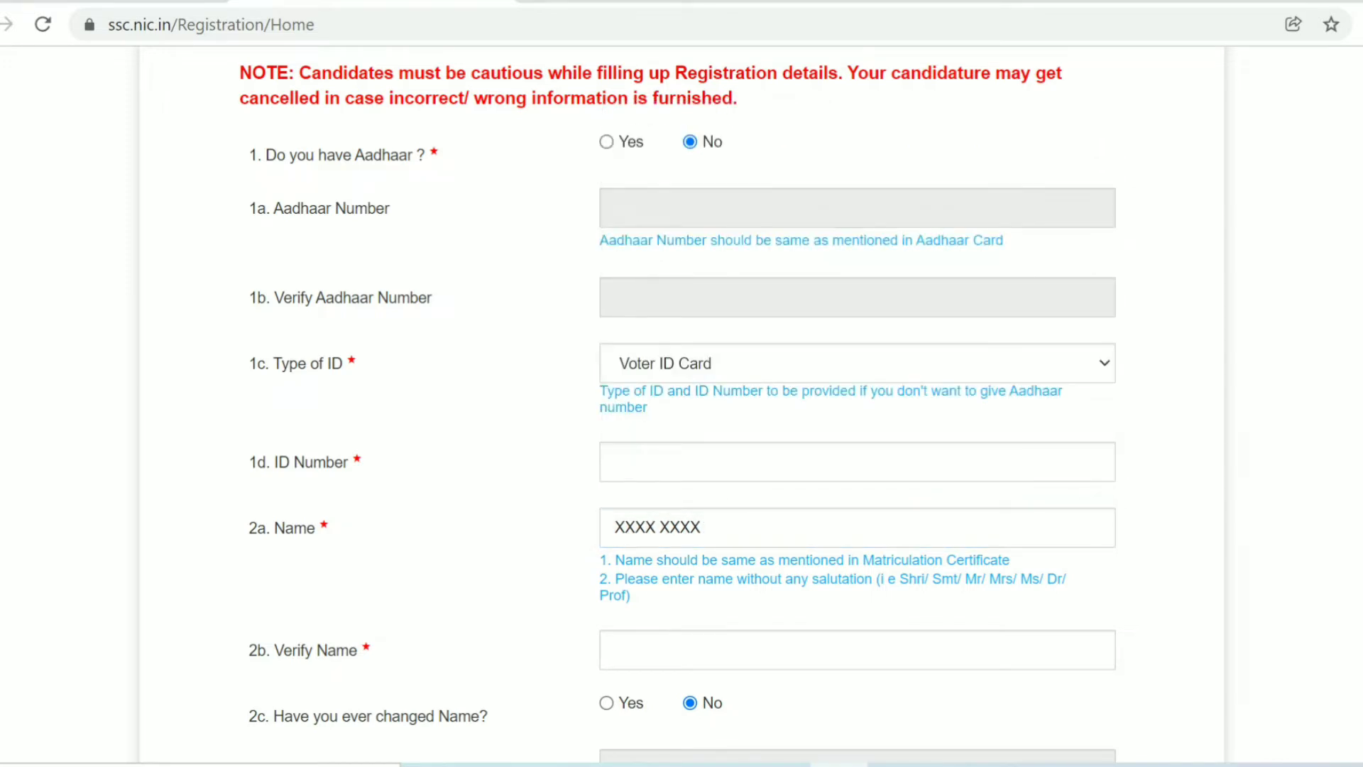
pyautogui.click(615, 650)
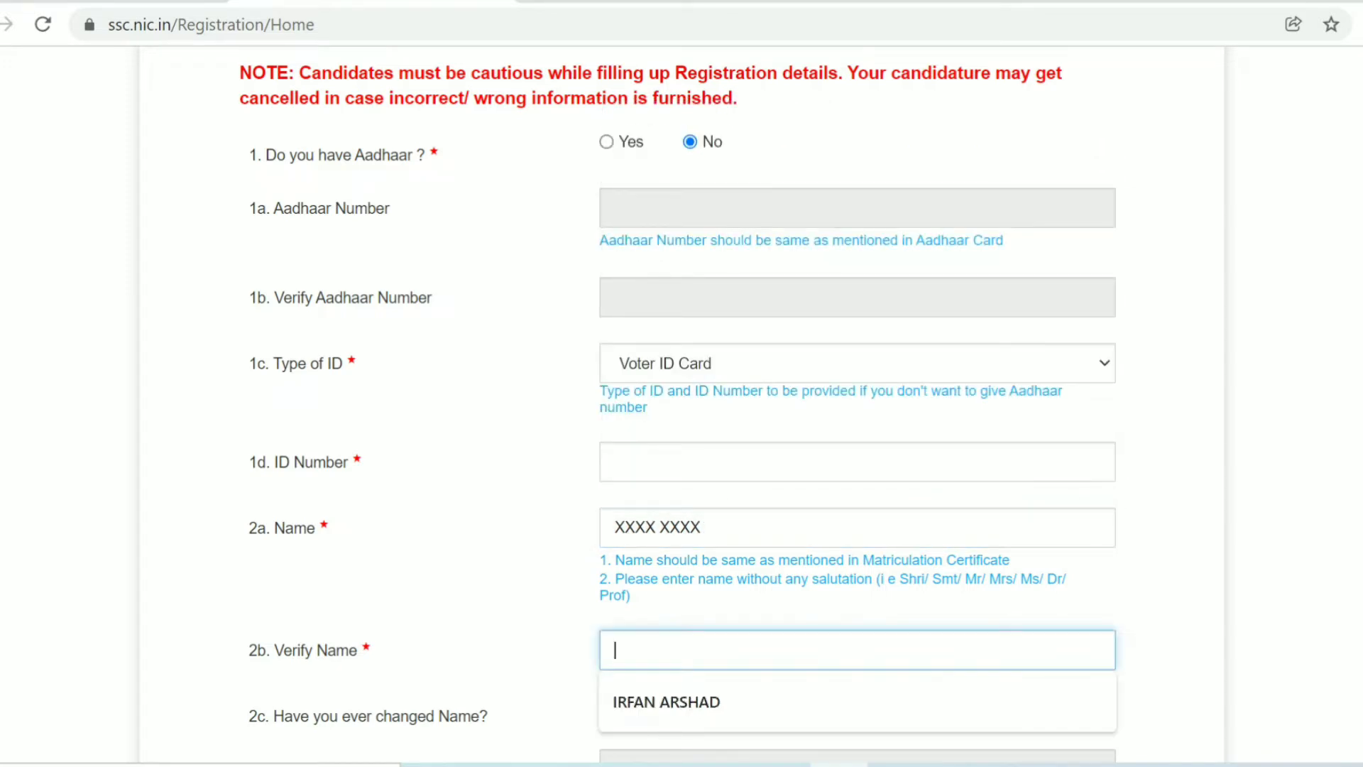
pyautogui.write('XXXX X')
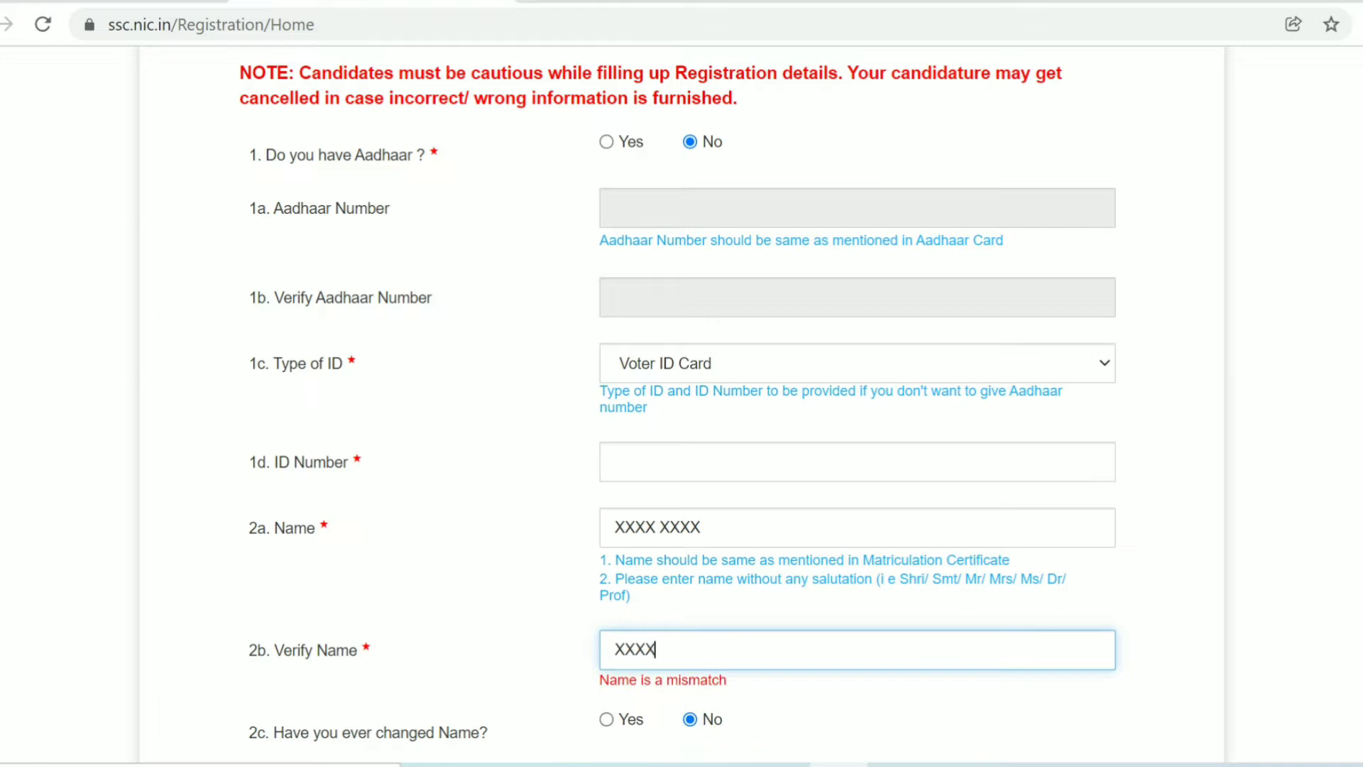
pyautogui.write('XXX')
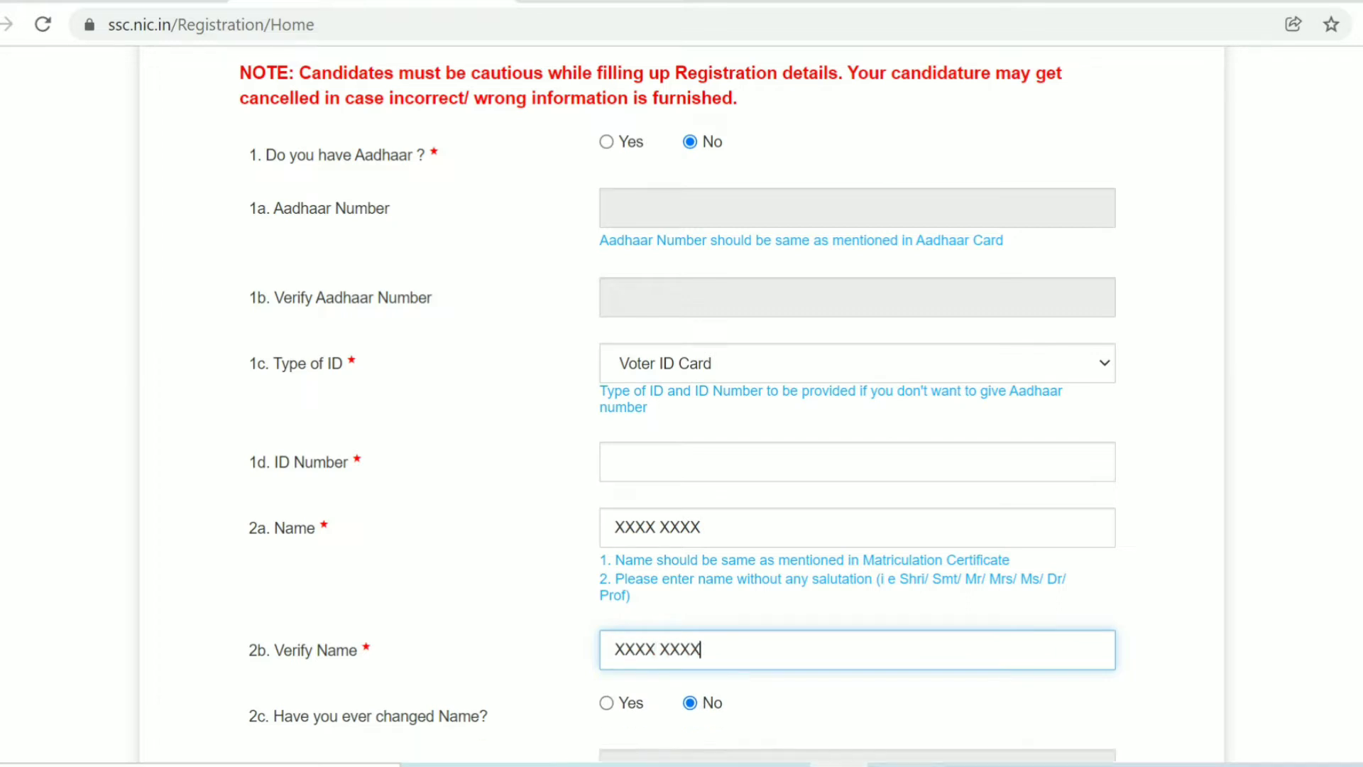
pyautogui.press('Tab')
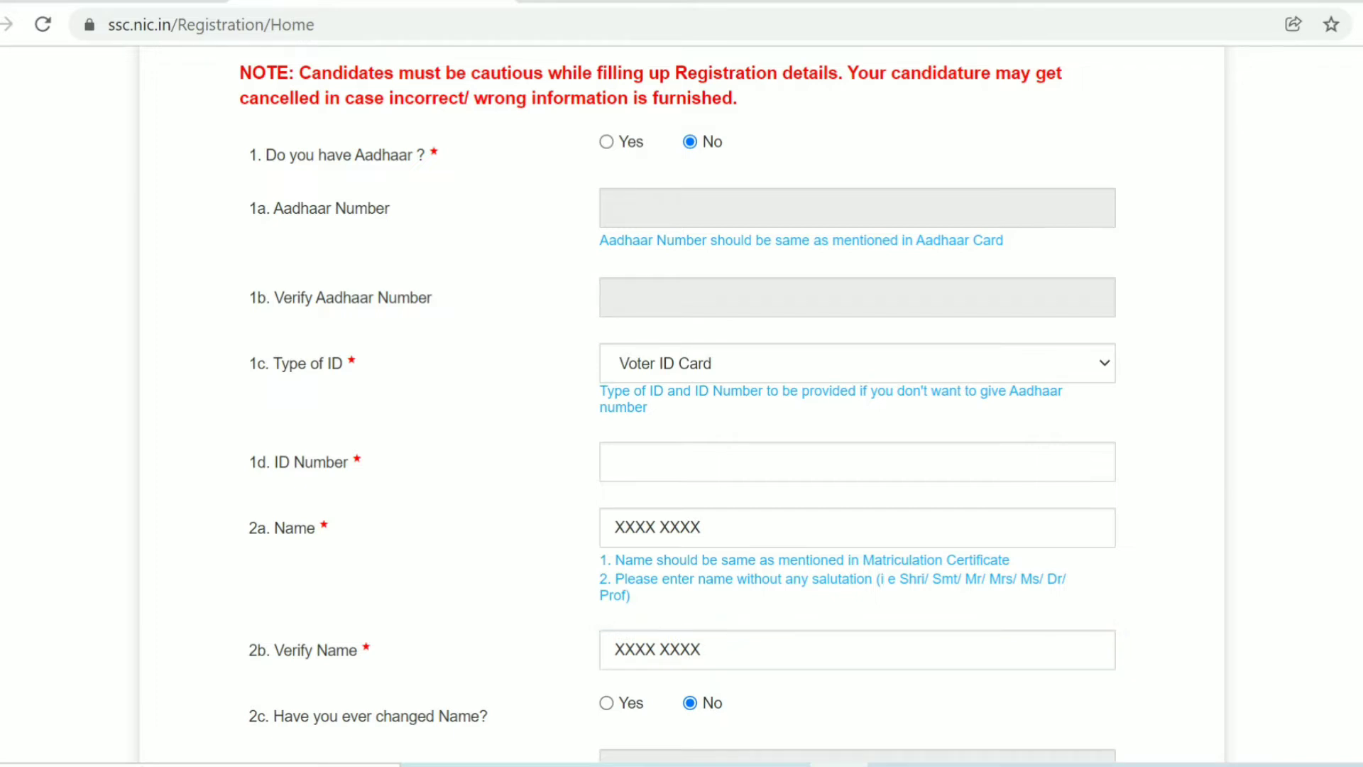
pyautogui.scroll(-3, 678, 404)
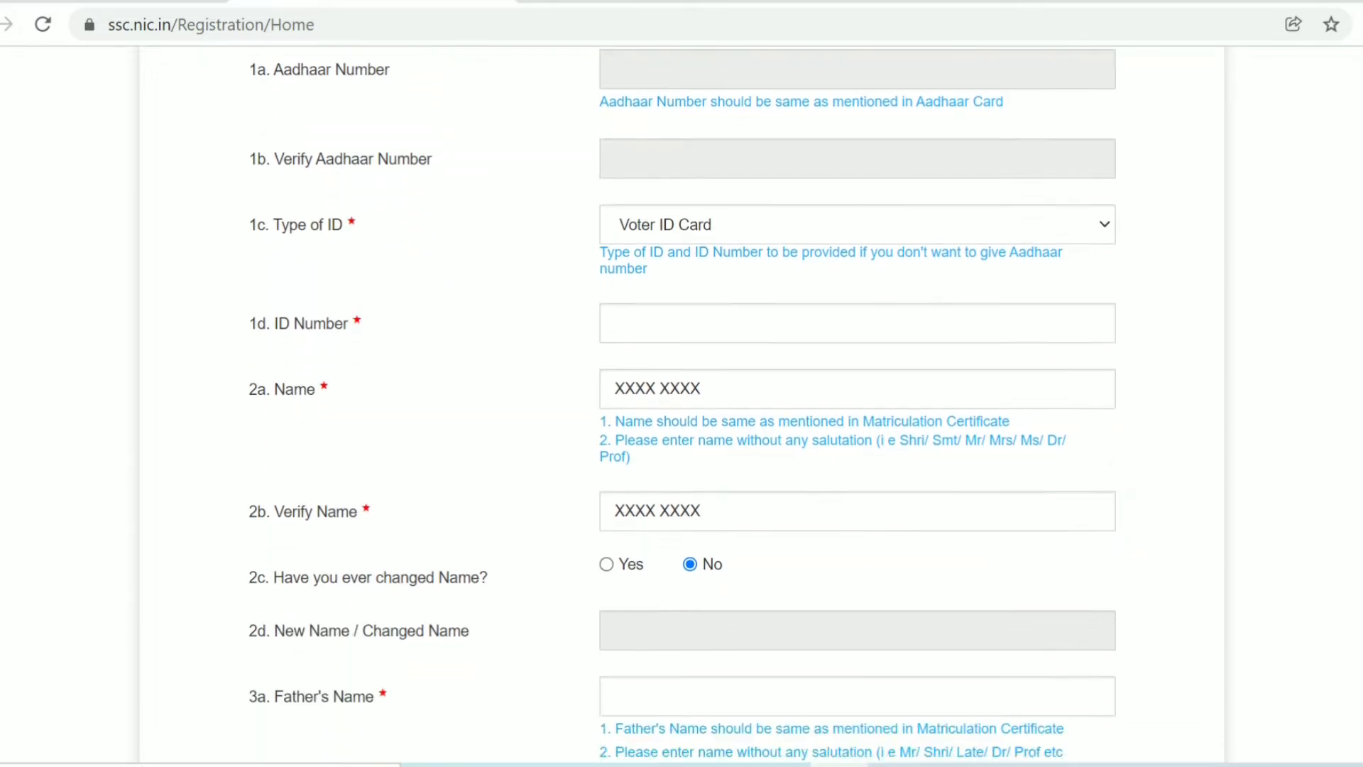
pyautogui.scroll(-4, 678, 404)
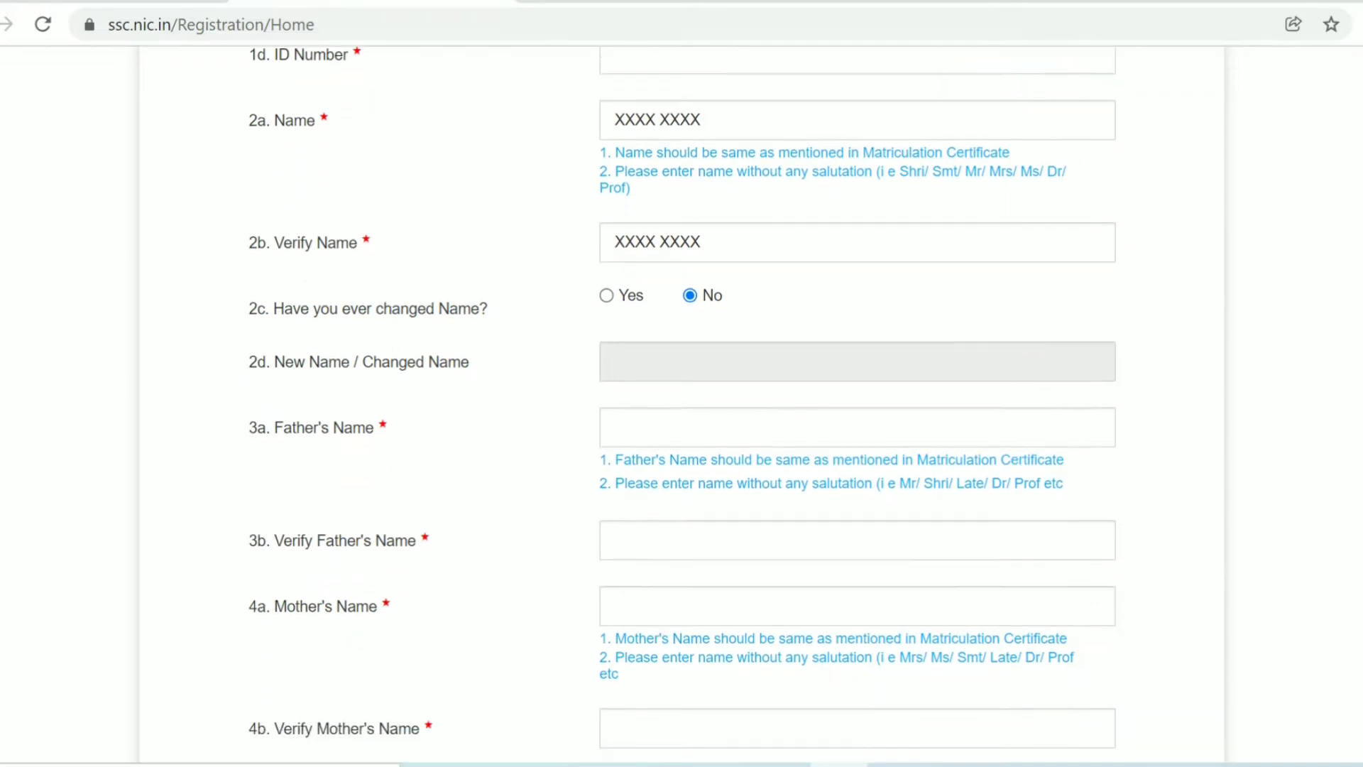
pyautogui.scroll(-2, 677, 404)
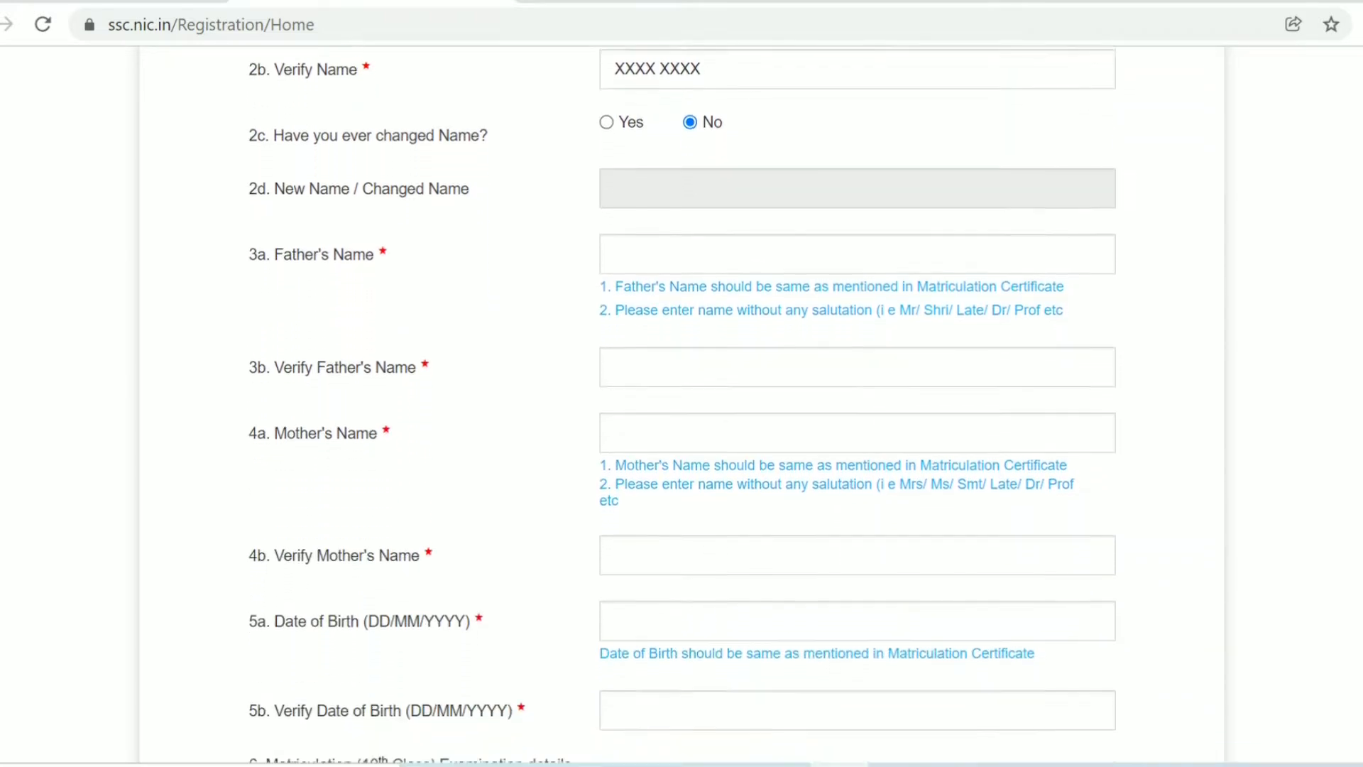
pyautogui.scroll(-2, 678, 403)
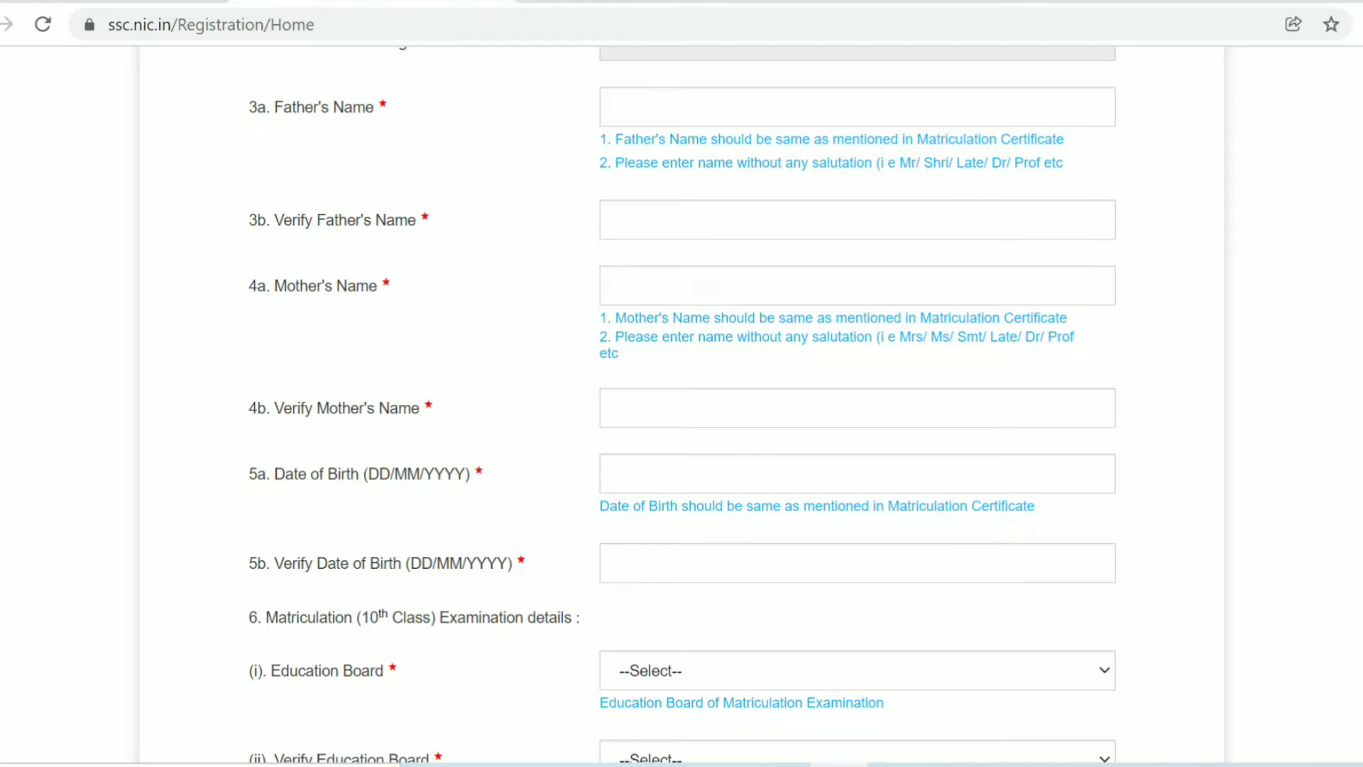
pyautogui.scroll(-2, 682, 407)
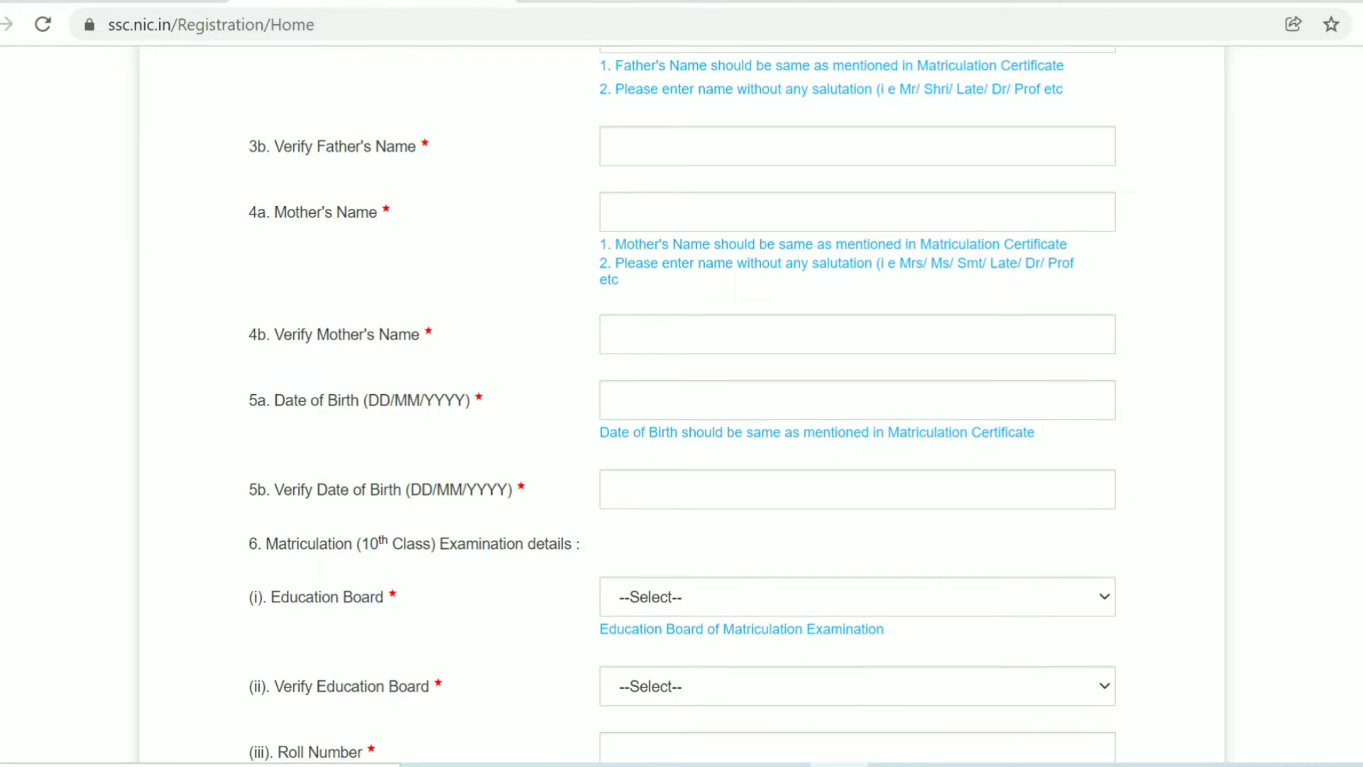
pyautogui.scroll(-3, 681, 407)
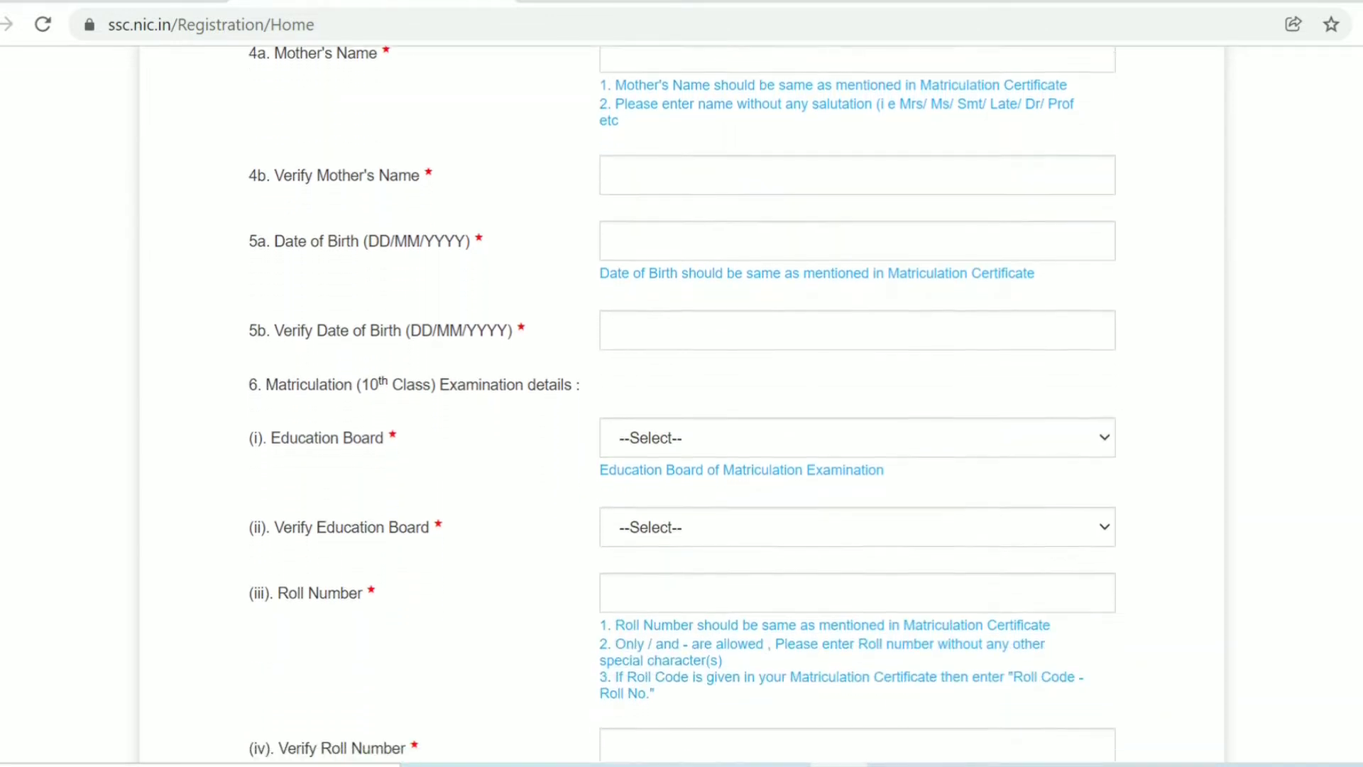
pyautogui.scroll(-1, 681, 407)
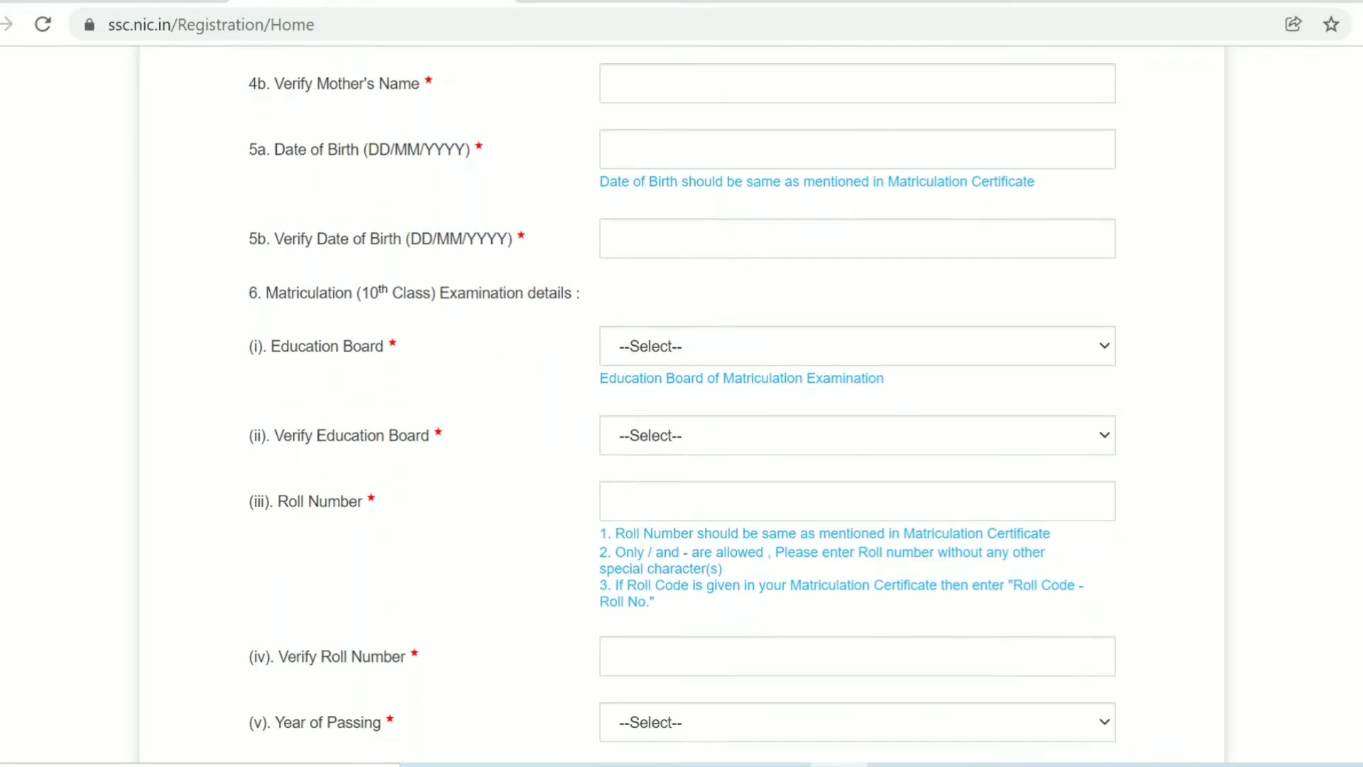
pyautogui.scroll(-1, 681, 407)
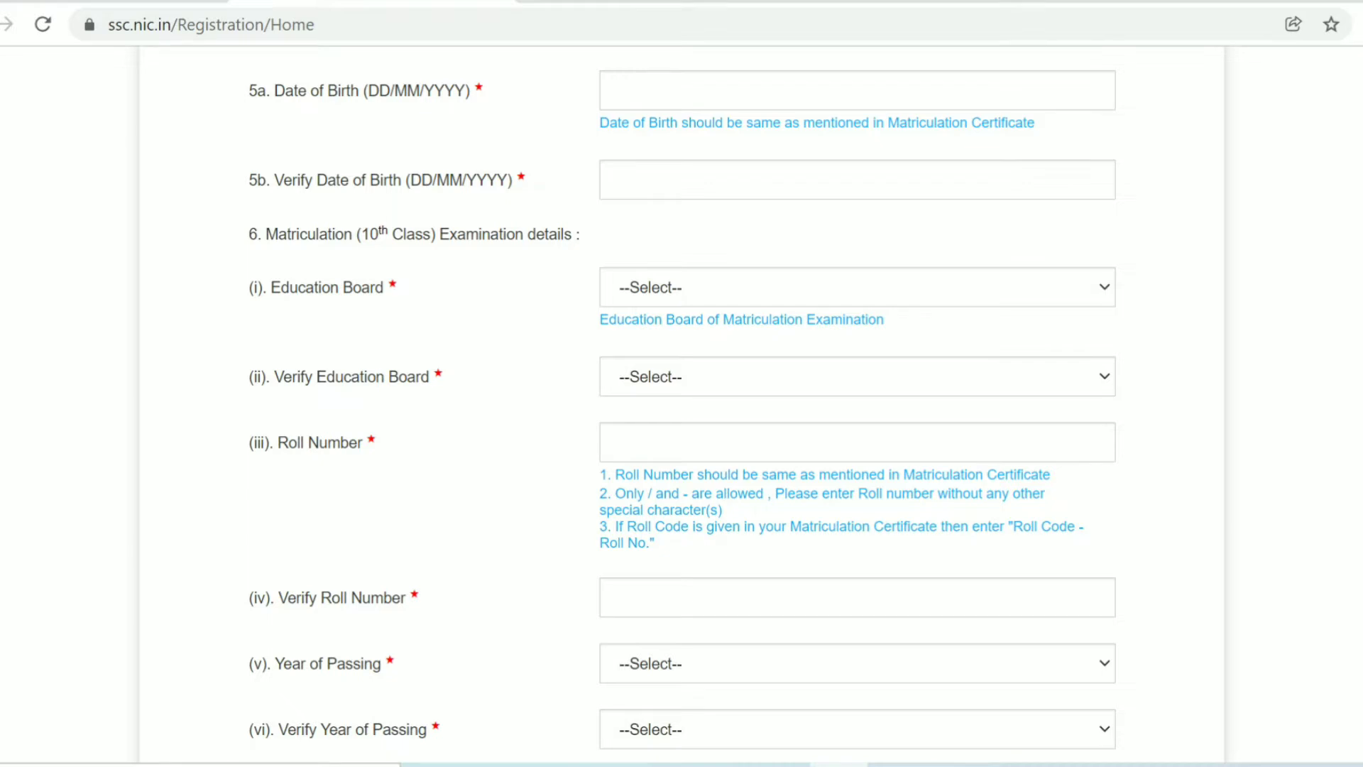
# - Set the matriculation Education Board to Central Board of Secondary Education (CBSE)
pyautogui.click(856, 287)
pyautogui.press('Down')
pyautogui.press('Down')
pyautogui.press('Down')
pyautogui.press('Down')
pyautogui.press('Down')
pyautogui.press('Down')
pyautogui.press('Down')
pyautogui.press('Down')
pyautogui.press('Down')
pyautogui.press('Down')
pyautogui.press('Down')
pyautogui.press('Down')
pyautogui.press('Down')
pyautogui.press('Down')
pyautogui.press('Down')
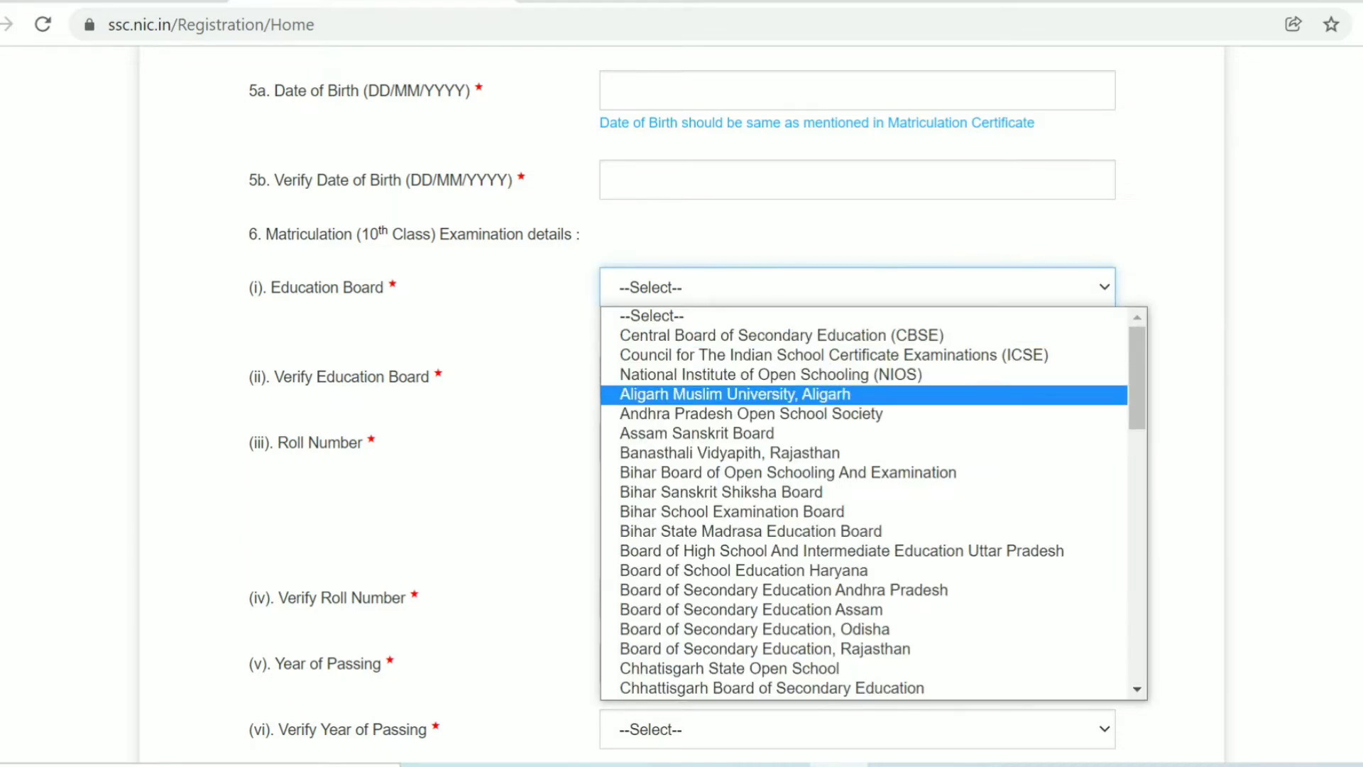
pyautogui.press('Up')
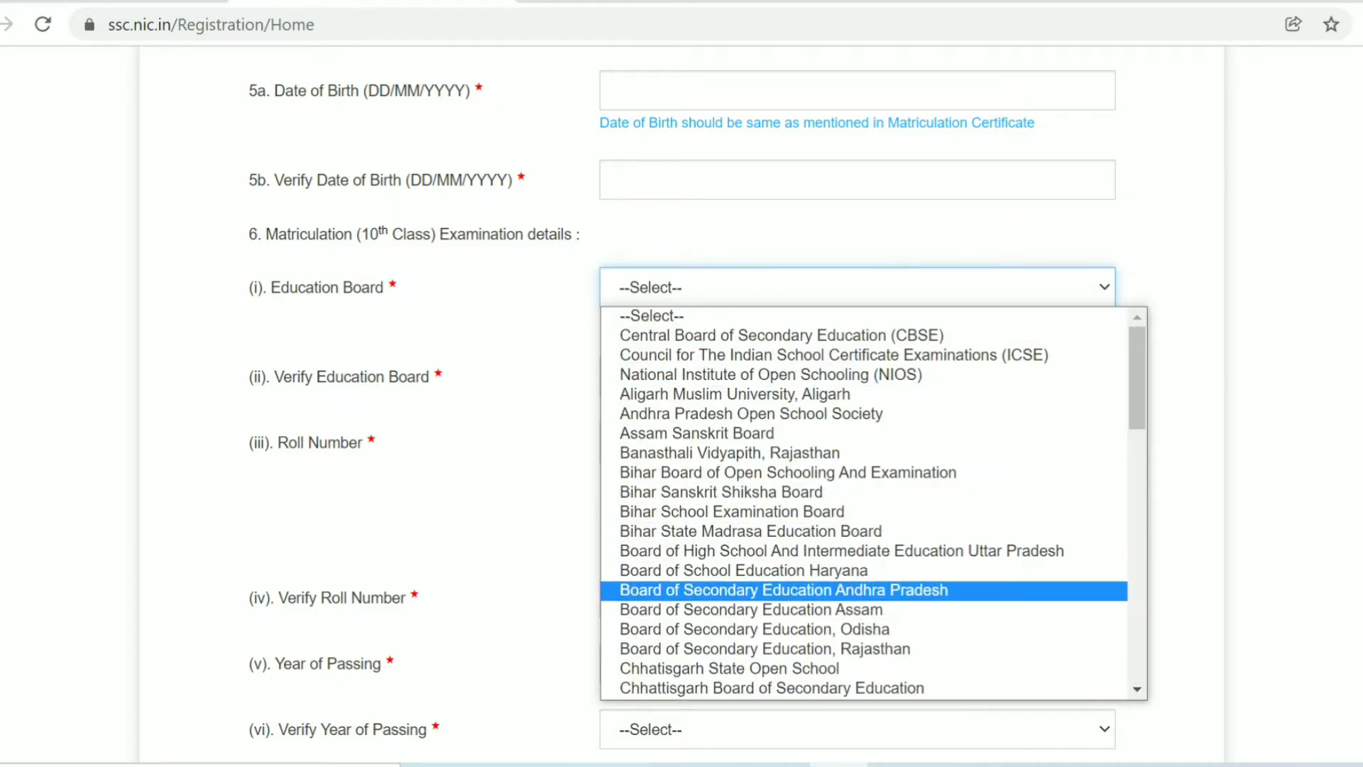
pyautogui.press('Down')
pyautogui.press('Down')
pyautogui.press('Down')
pyautogui.press('Down')
pyautogui.press('Up')
pyautogui.press('Up')
pyautogui.press('Up')
pyautogui.press('Up')
pyautogui.press('Up')
pyautogui.press('Up')
pyautogui.press('Up')
pyautogui.press('Up')
pyautogui.press('Up')
pyautogui.press('Up')
pyautogui.press('Up')
pyautogui.press('Up')
pyautogui.press('Up')
pyautogui.press('Up')
pyautogui.press('Up')
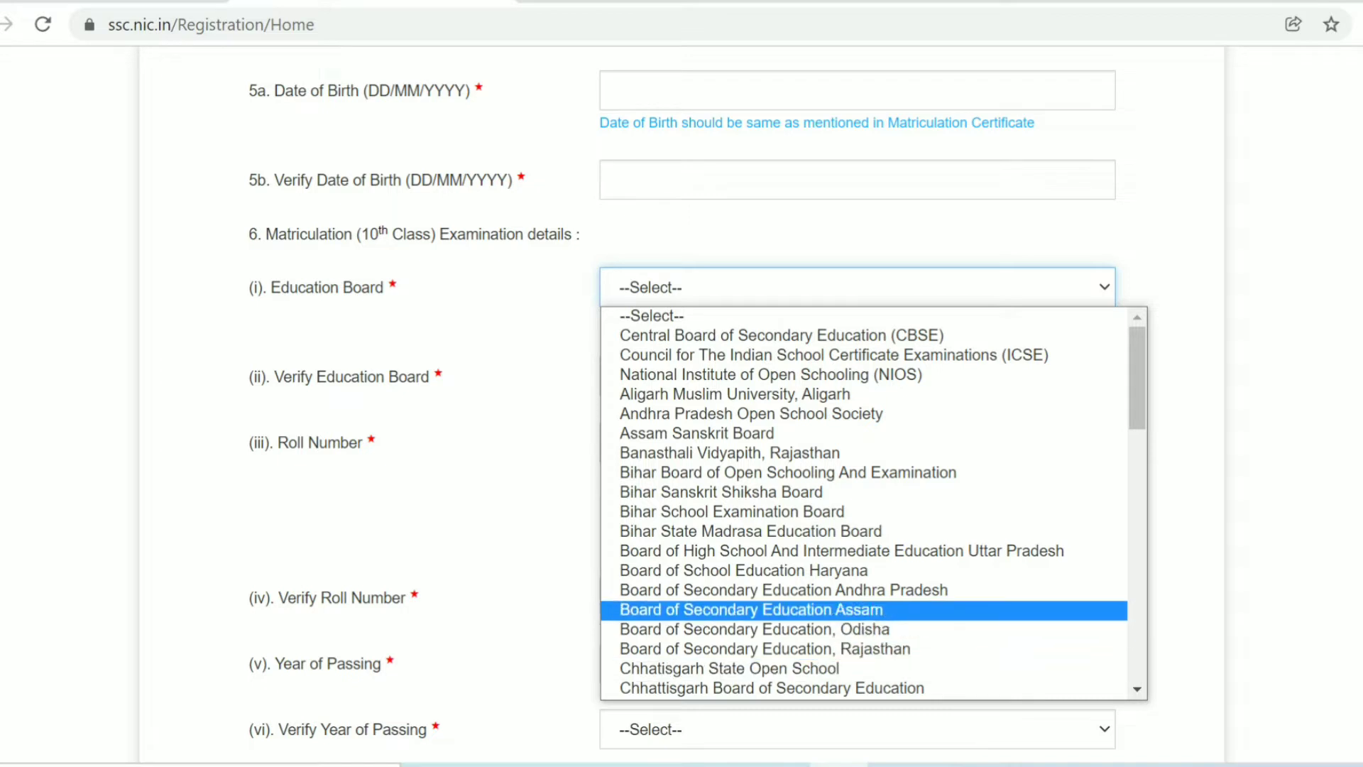
pyautogui.press('Up')
pyautogui.press('Up')
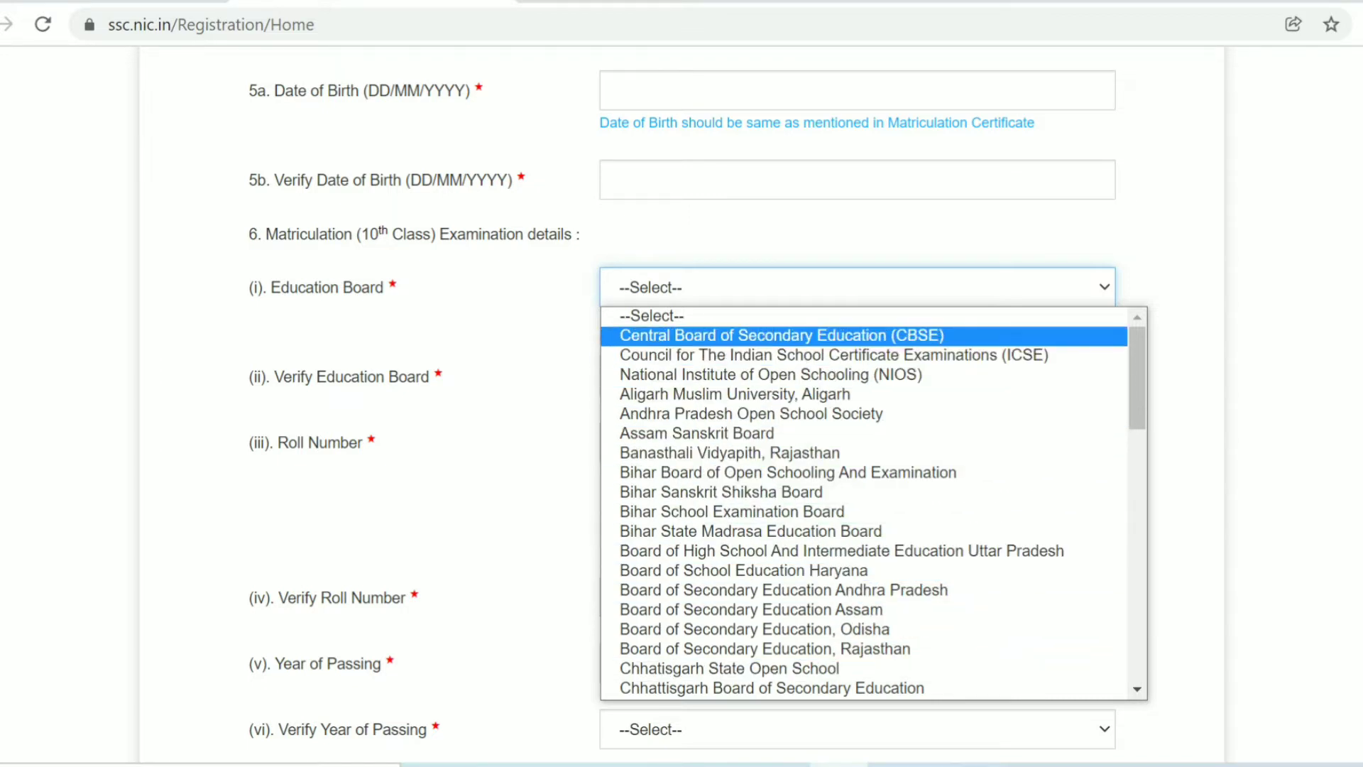
pyautogui.press('Return')
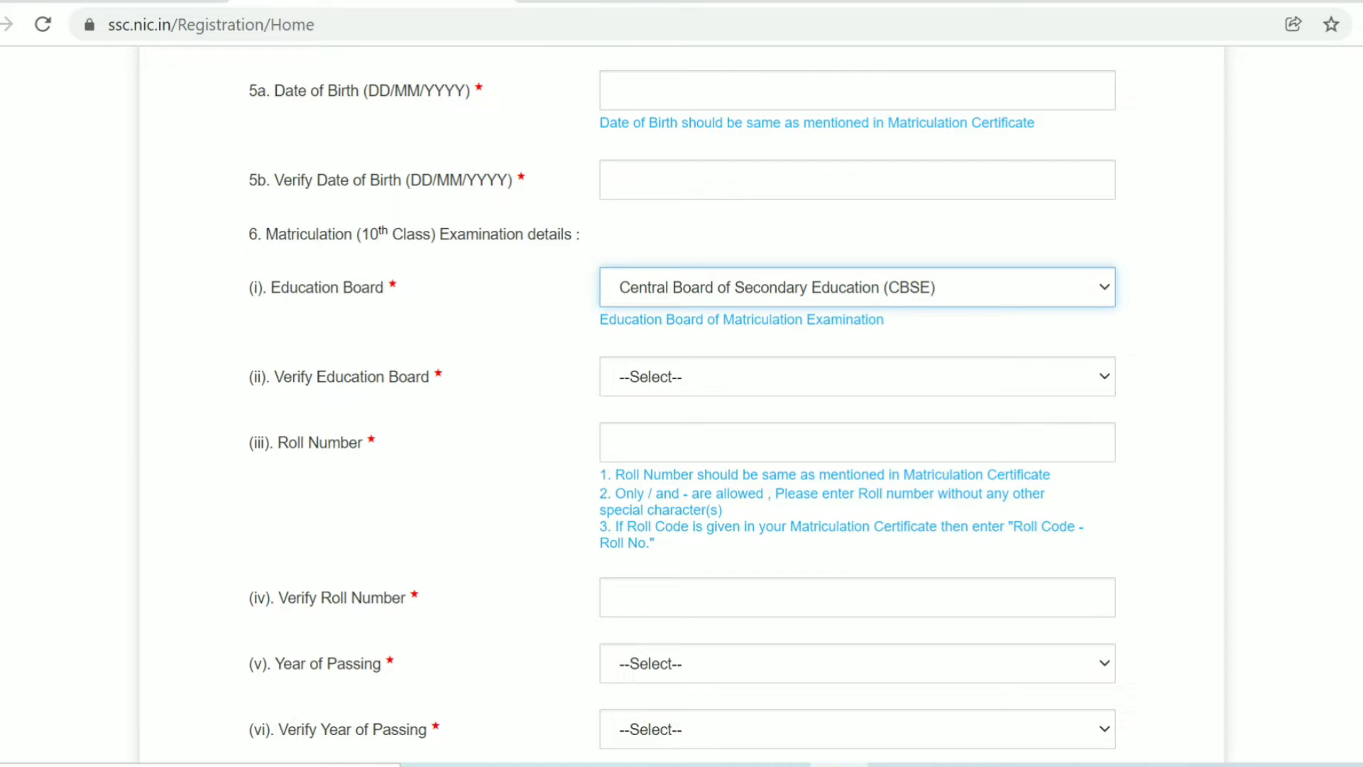
# - Choose CBSE for Verify Education Board as well
pyautogui.click(856, 376)
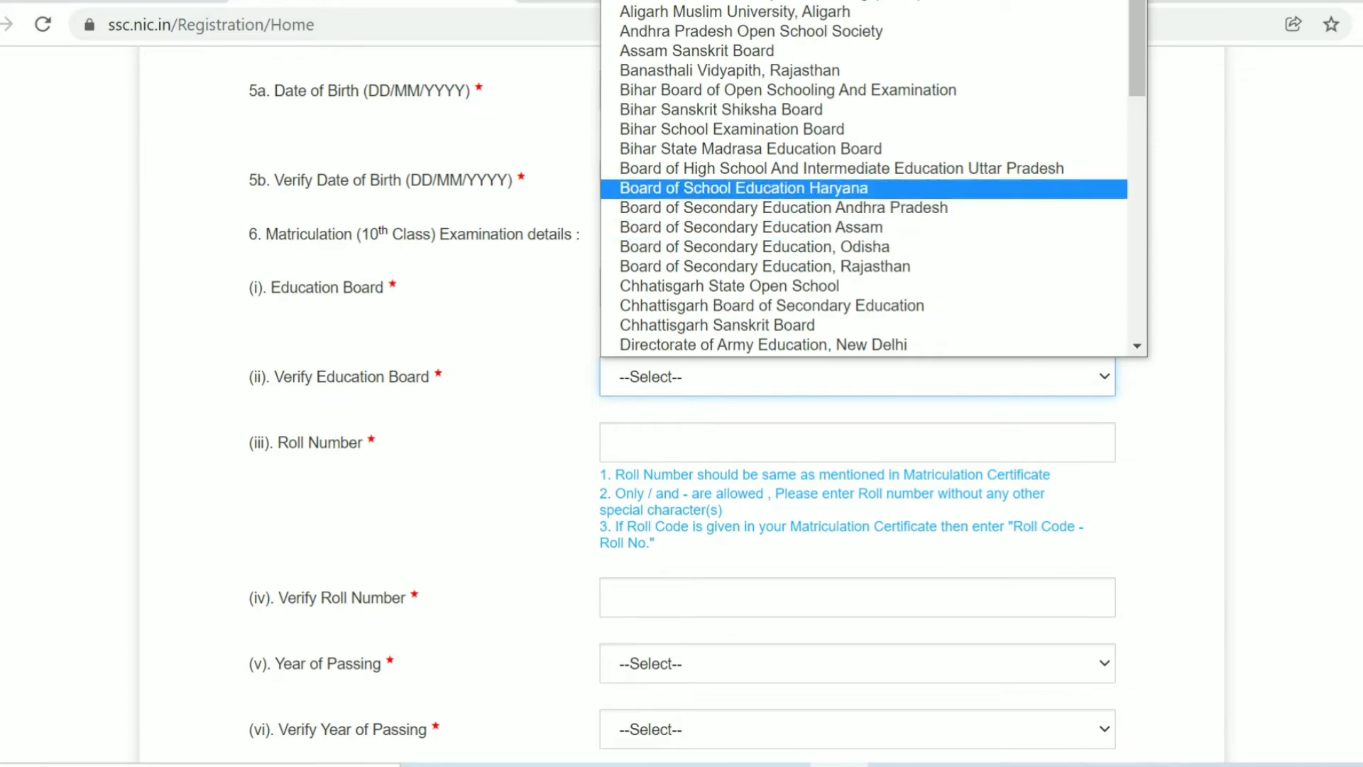
pyautogui.press('Up')
pyautogui.press('Up')
pyautogui.press('Up')
pyautogui.press('Up')
pyautogui.press('Up')
pyautogui.press('Up')
pyautogui.press('Up')
pyautogui.press('Up')
pyautogui.press('Up')
pyautogui.press('Up')
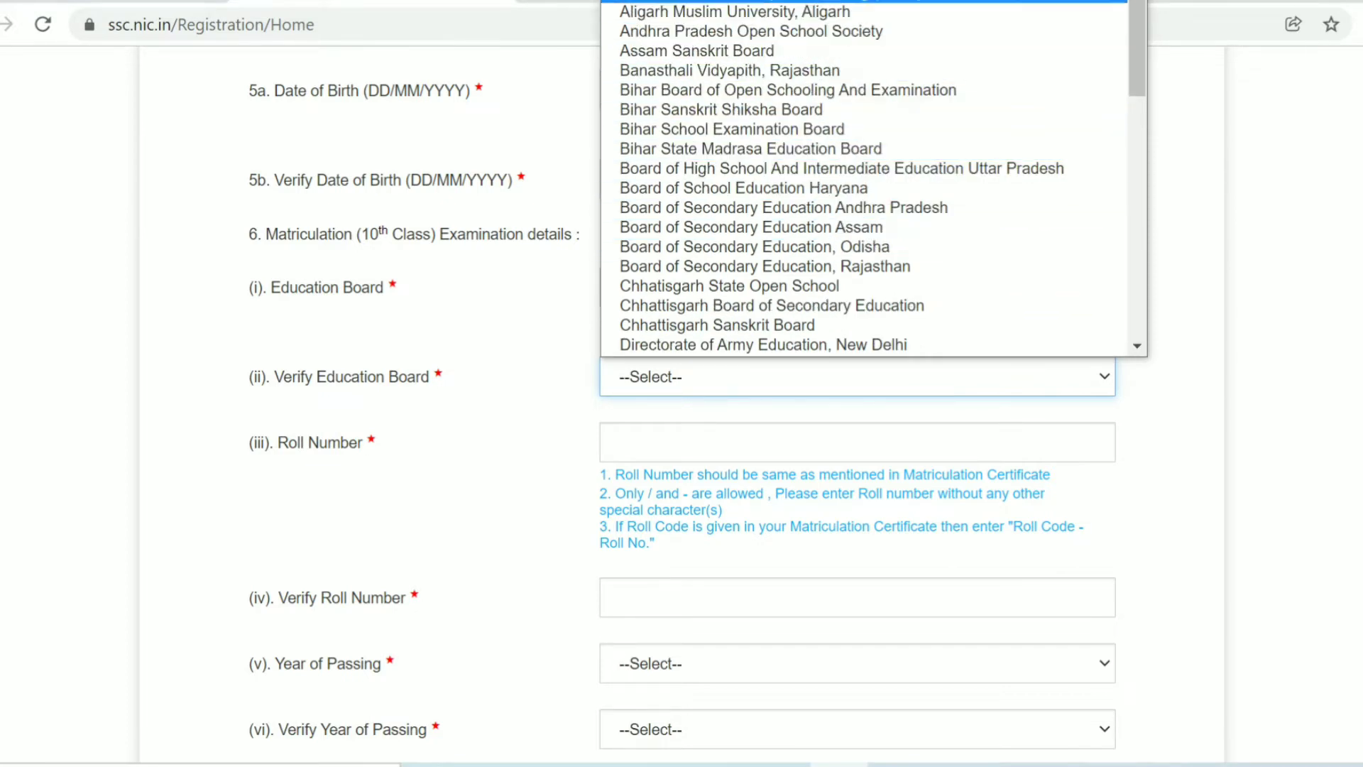
pyautogui.moveTo(1136, 70); pyautogui.dragTo(1137, 61)
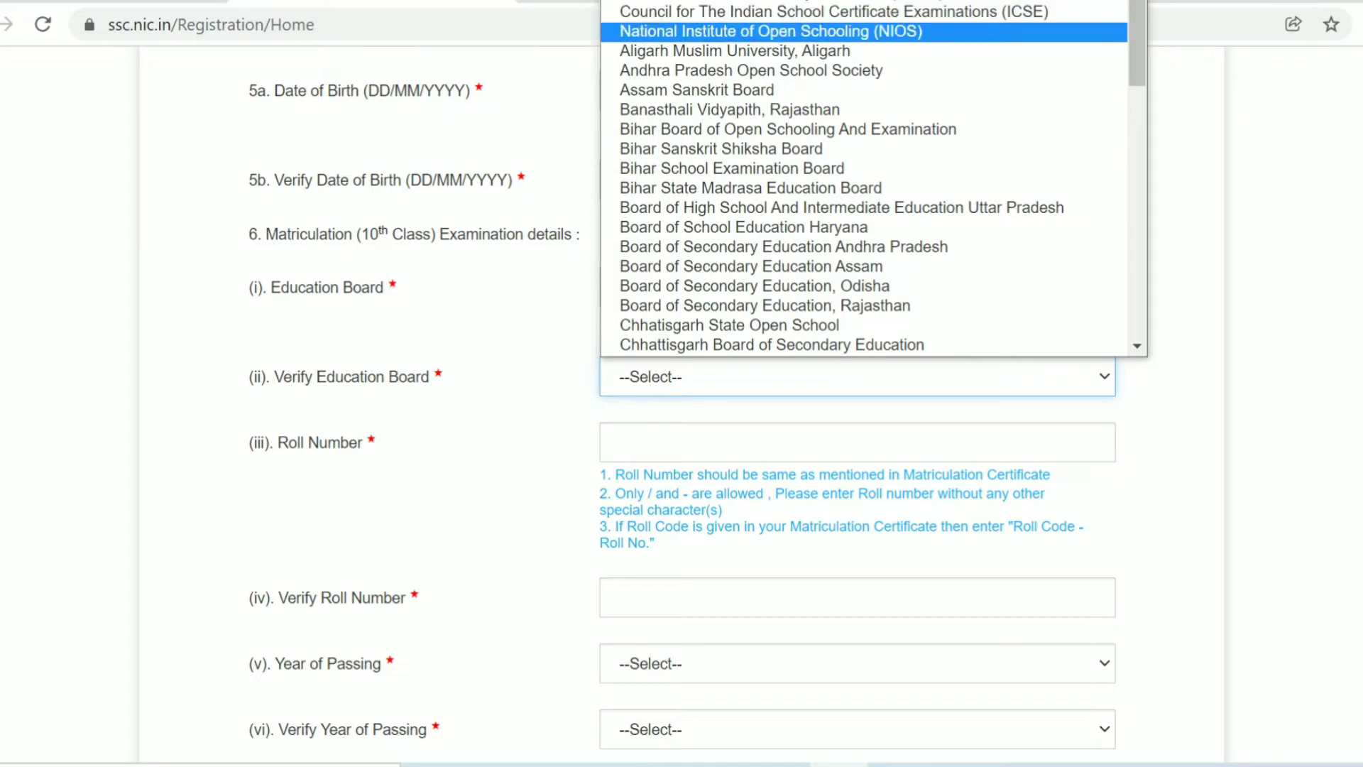
pyautogui.press('Down')
pyautogui.press('Down')
pyautogui.press('Down')
pyautogui.press('Down')
pyautogui.press('Down')
pyautogui.press('Down')
pyautogui.press('Down')
pyautogui.press('Down')
pyautogui.press('Down')
pyautogui.press('Down')
pyautogui.press('Down')
pyautogui.press('Down')
pyautogui.press('Down')
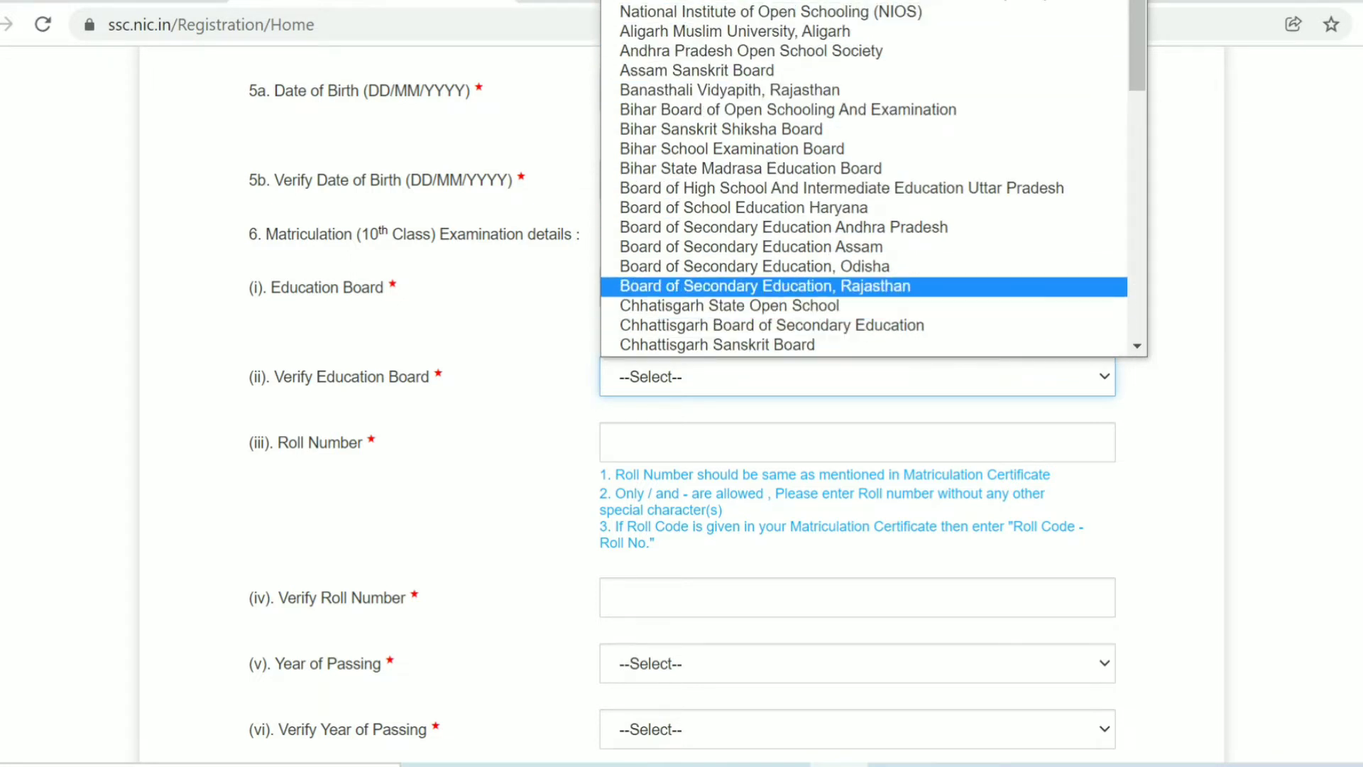
pyautogui.scroll(1, 873, 178)
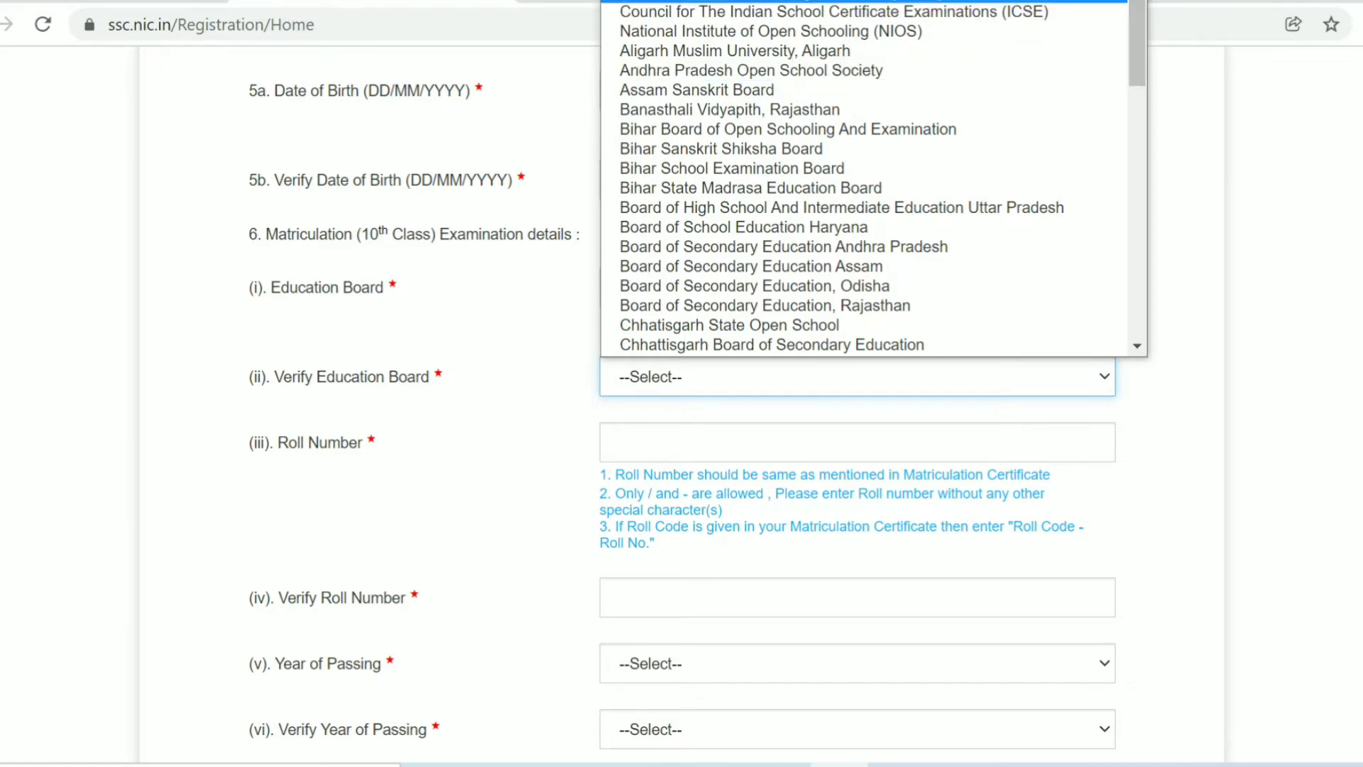
pyautogui.click(864, 1)
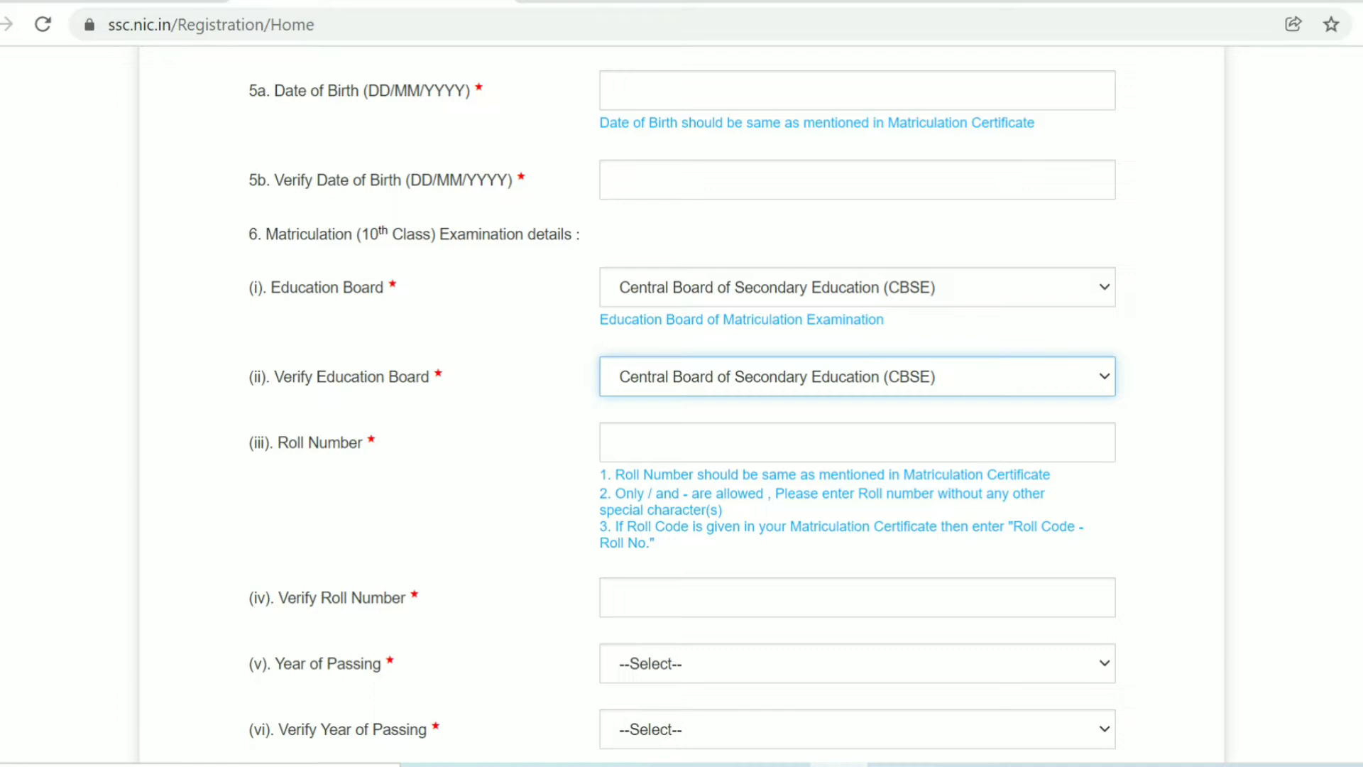
# - Pick 2009 as the matriculation Year of Passing
pyautogui.scroll(-5, 681, 404)
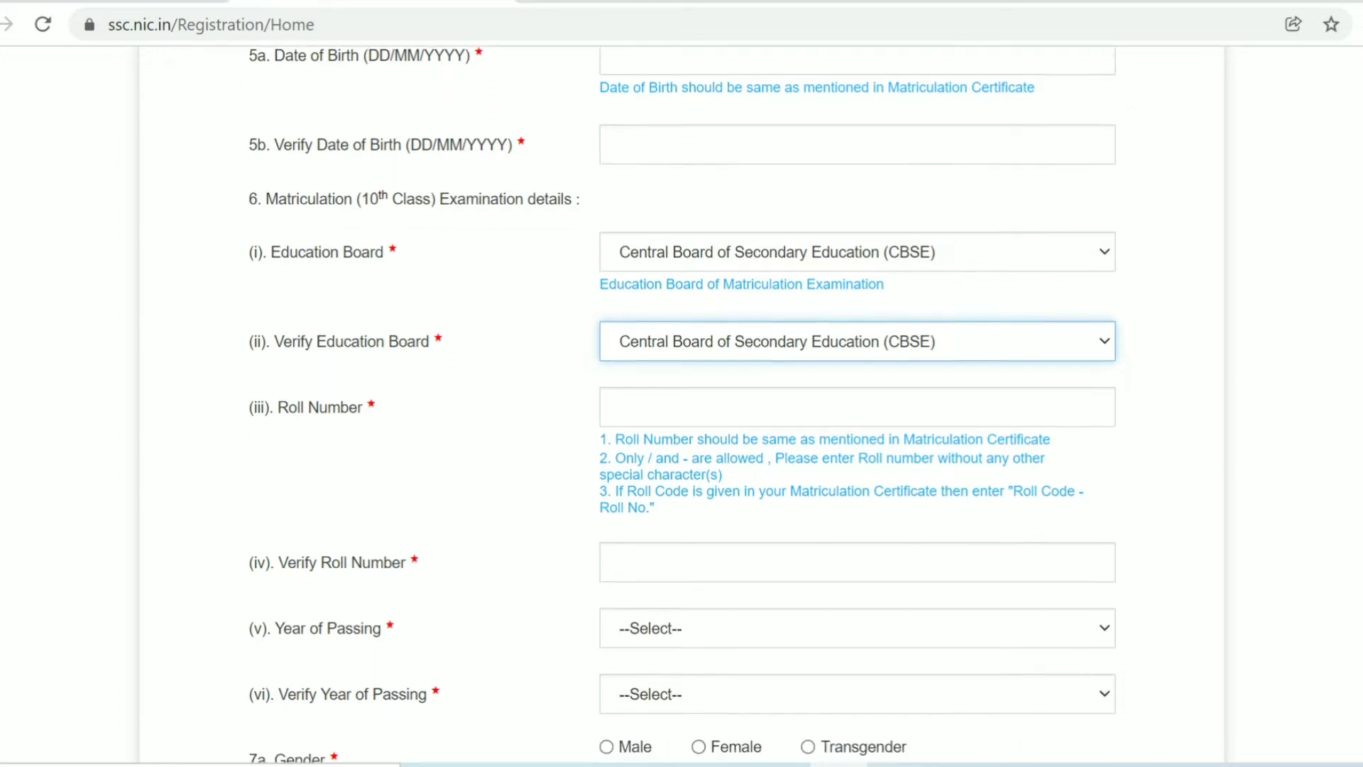
pyautogui.scroll(-3, 682, 405)
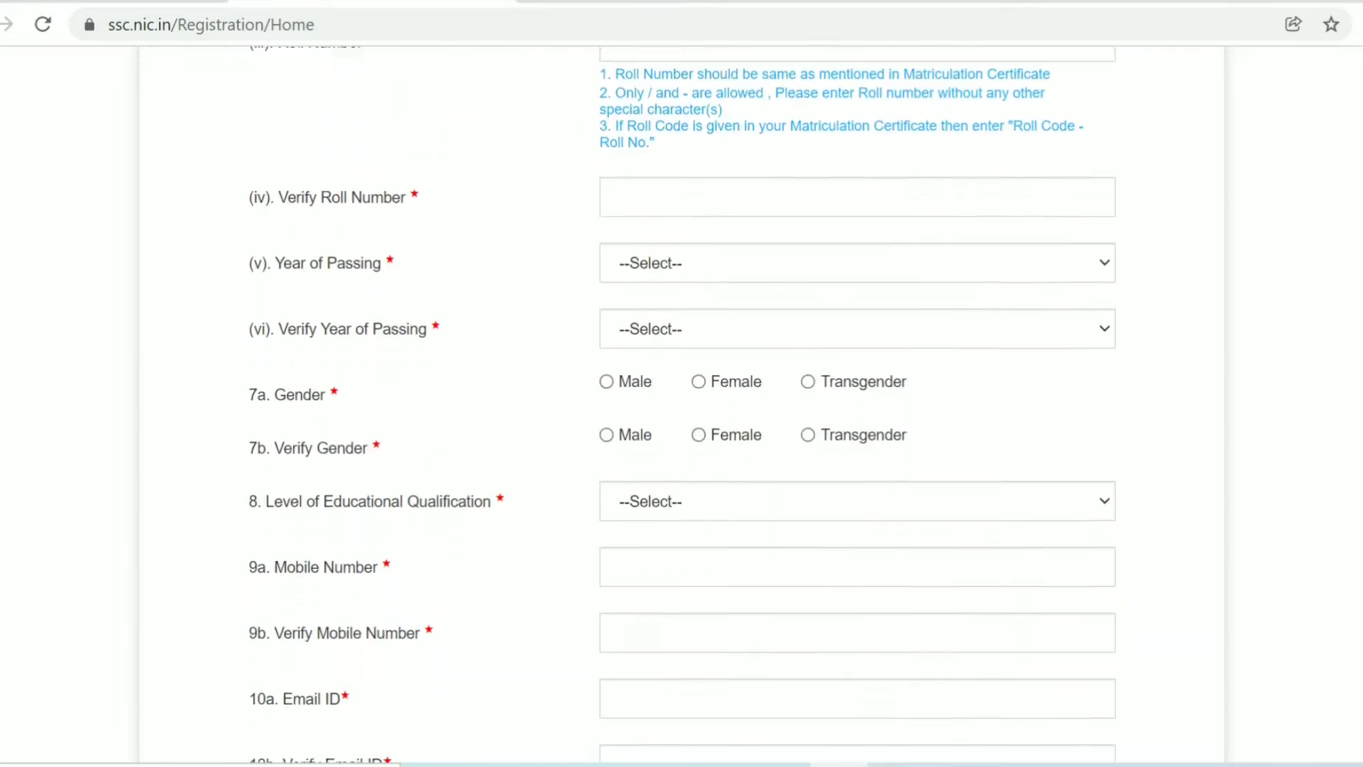
pyautogui.scroll(-1, 681, 405)
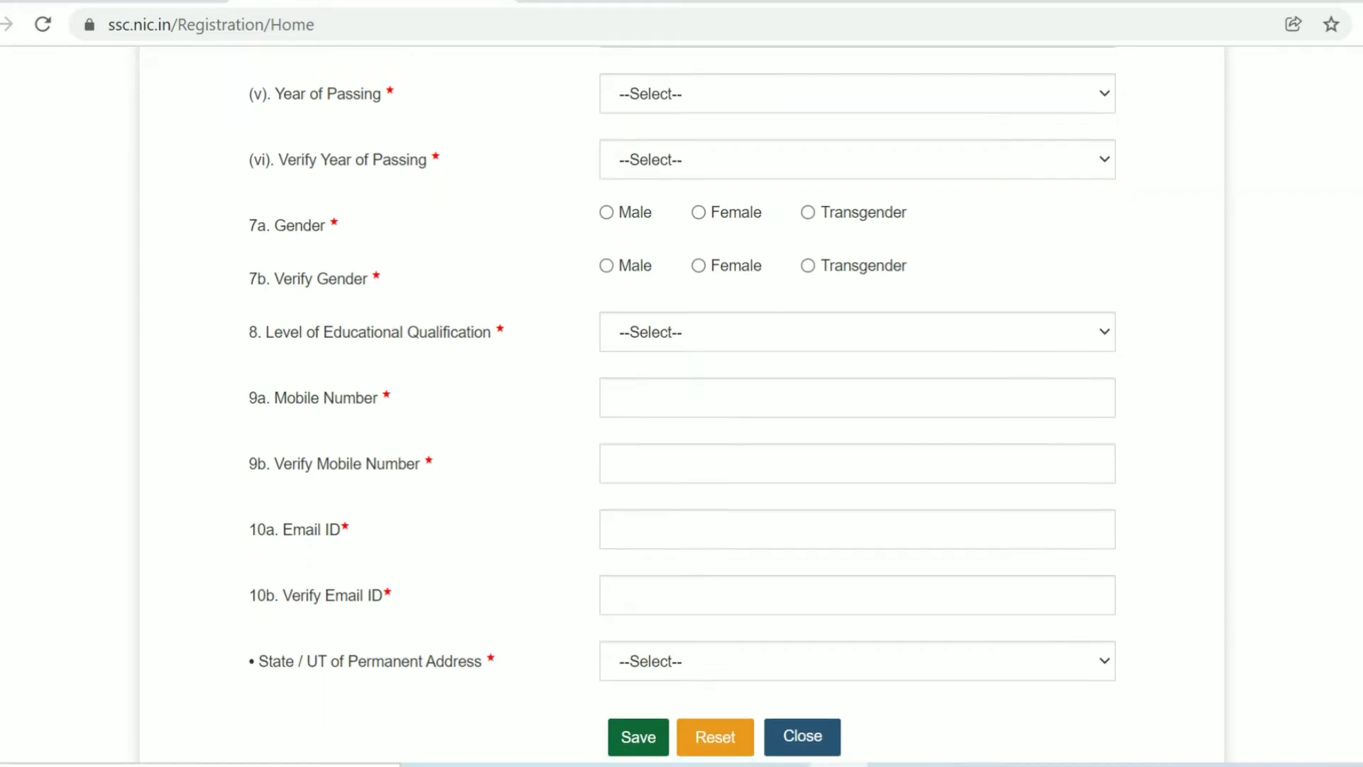
pyautogui.scroll(1, 682, 405)
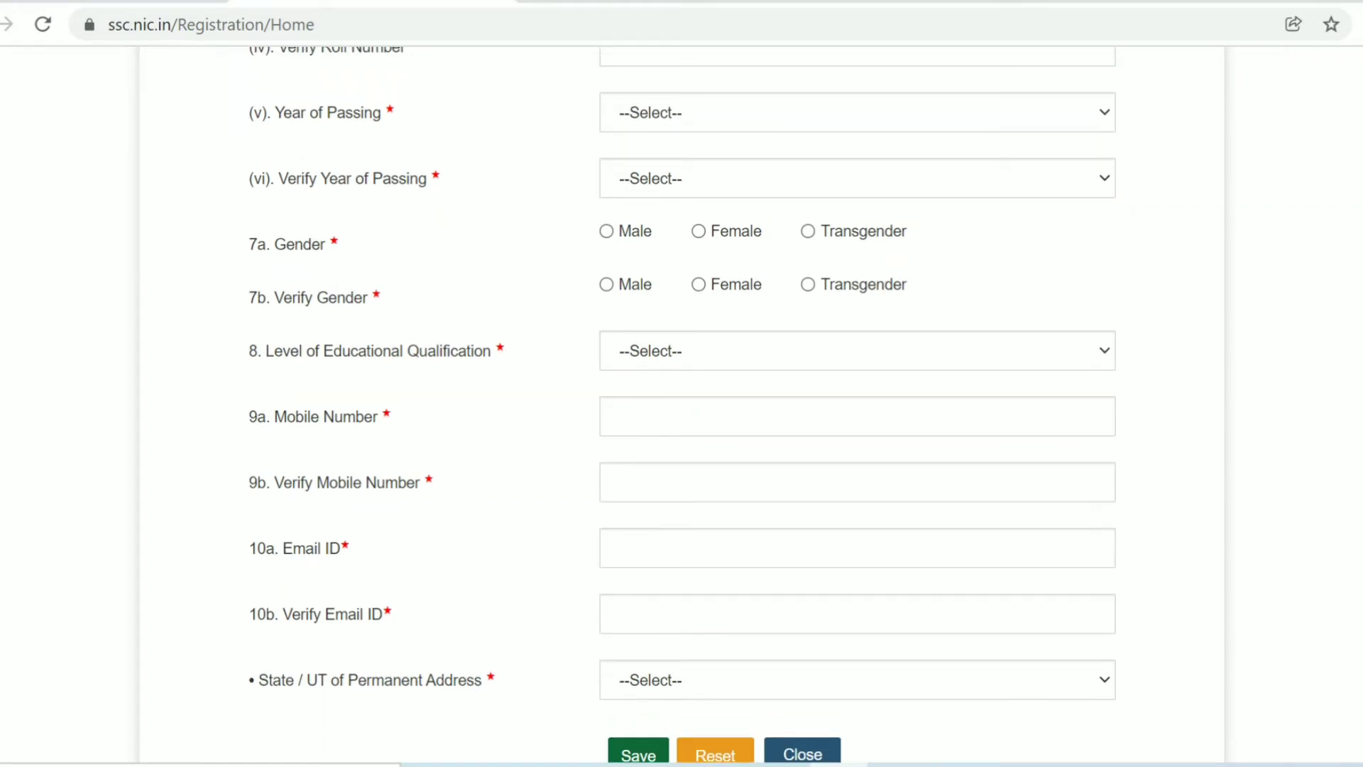
pyautogui.click(857, 112)
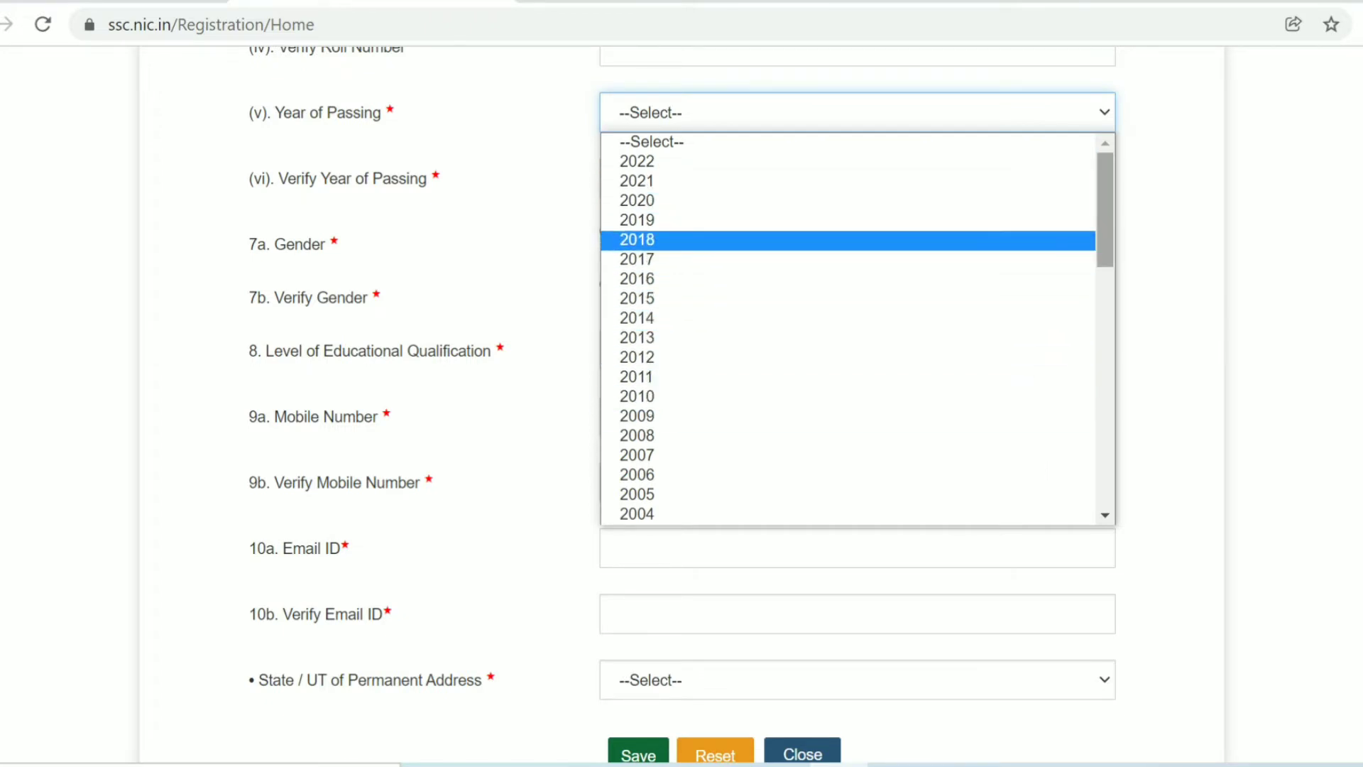
pyautogui.scroll(-3, 852, 327)
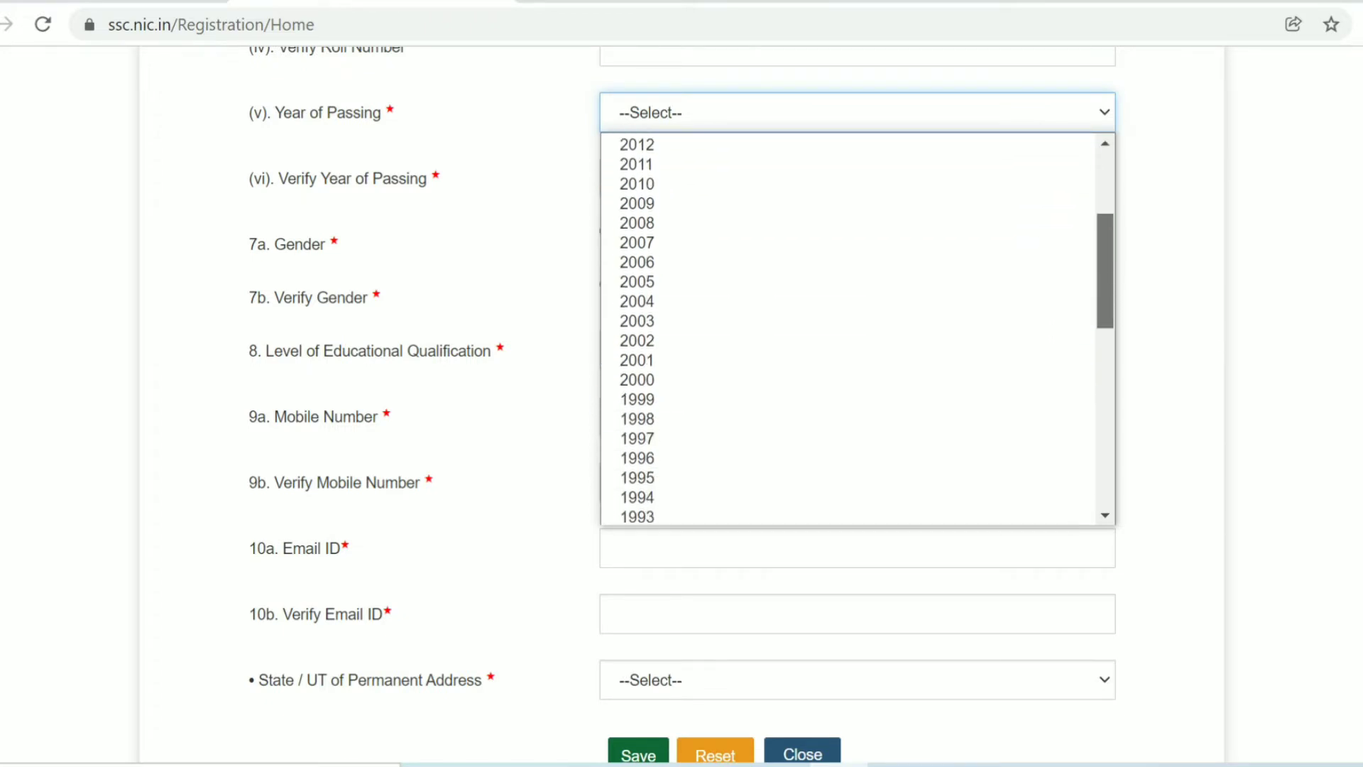
pyautogui.scroll(-3, 852, 326)
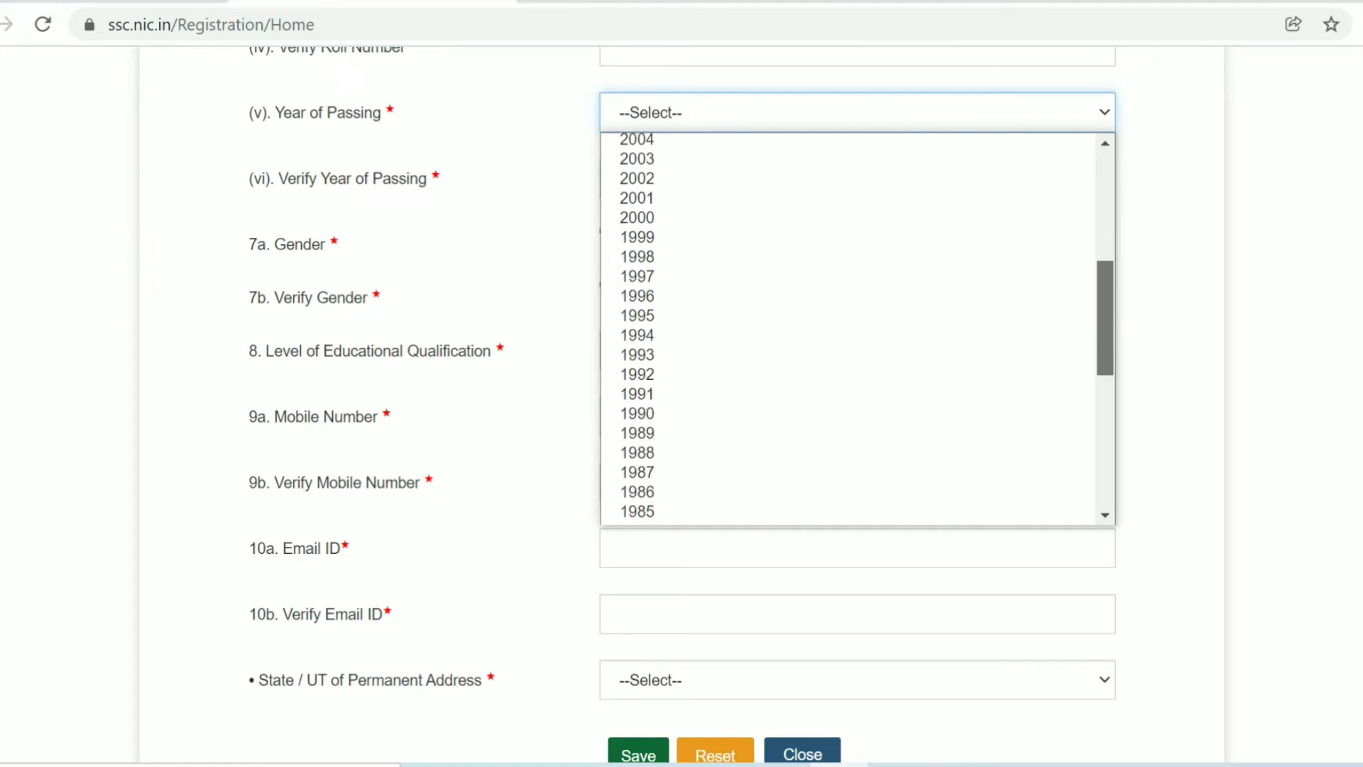
pyautogui.scroll(1, 852, 327)
pyautogui.scroll(3, 852, 327)
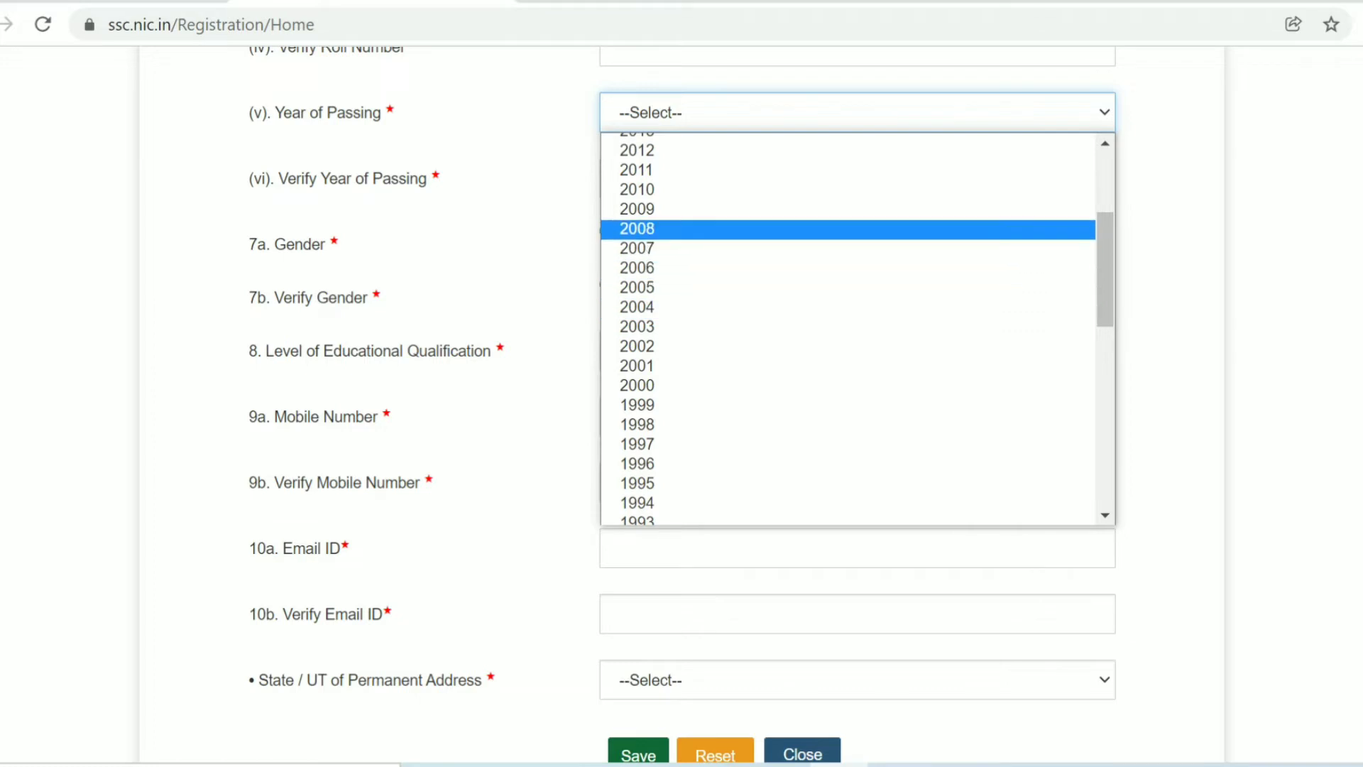
pyautogui.click(637, 208)
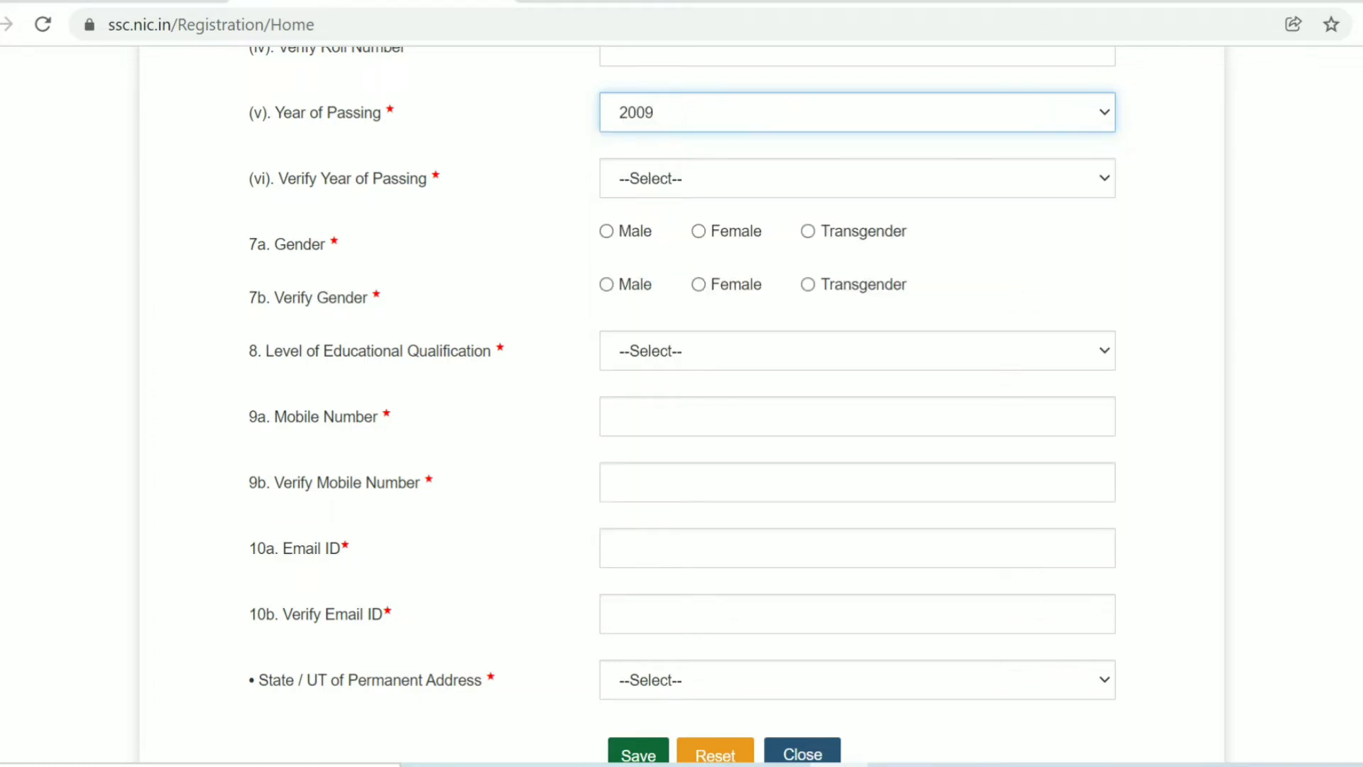
# - Pick 2009 for Verify Year of Passing too
pyautogui.click(650, 178)
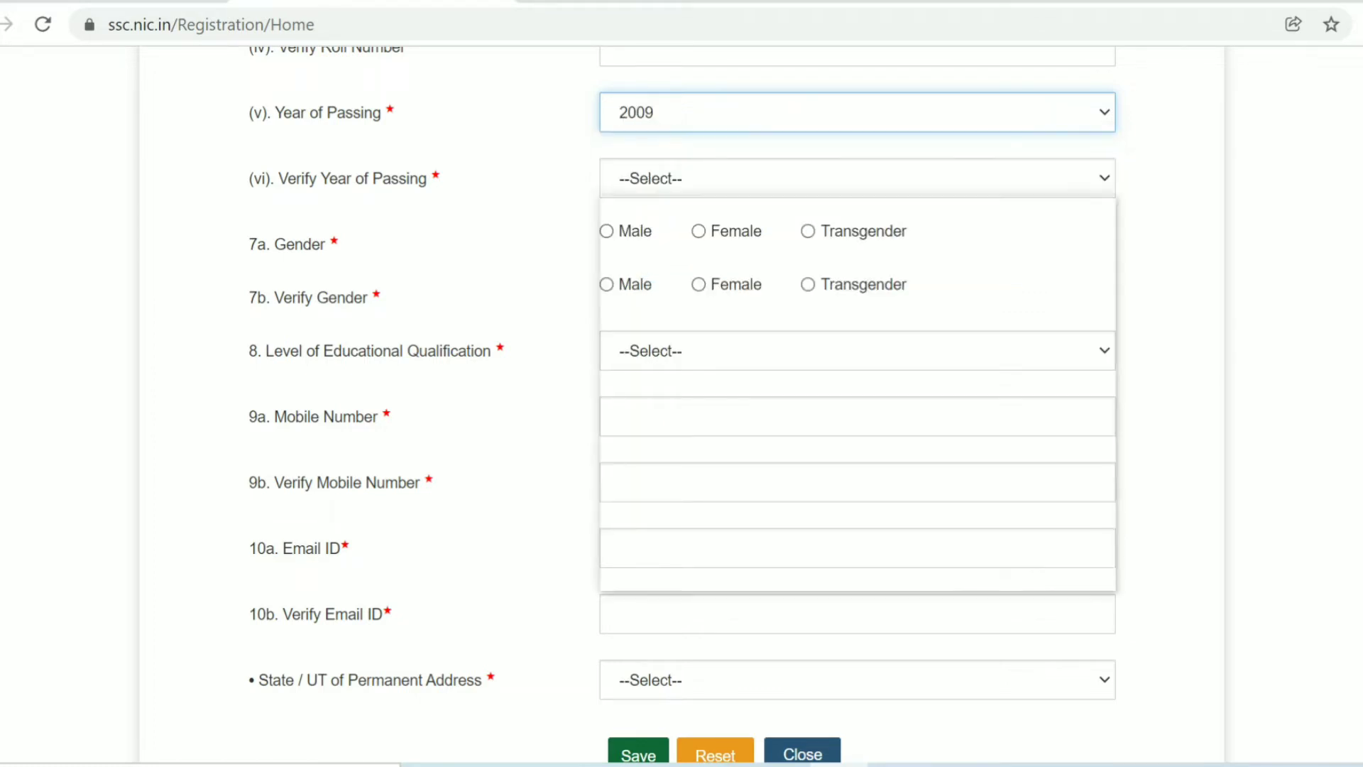
pyautogui.scroll(-1, 848, 394)
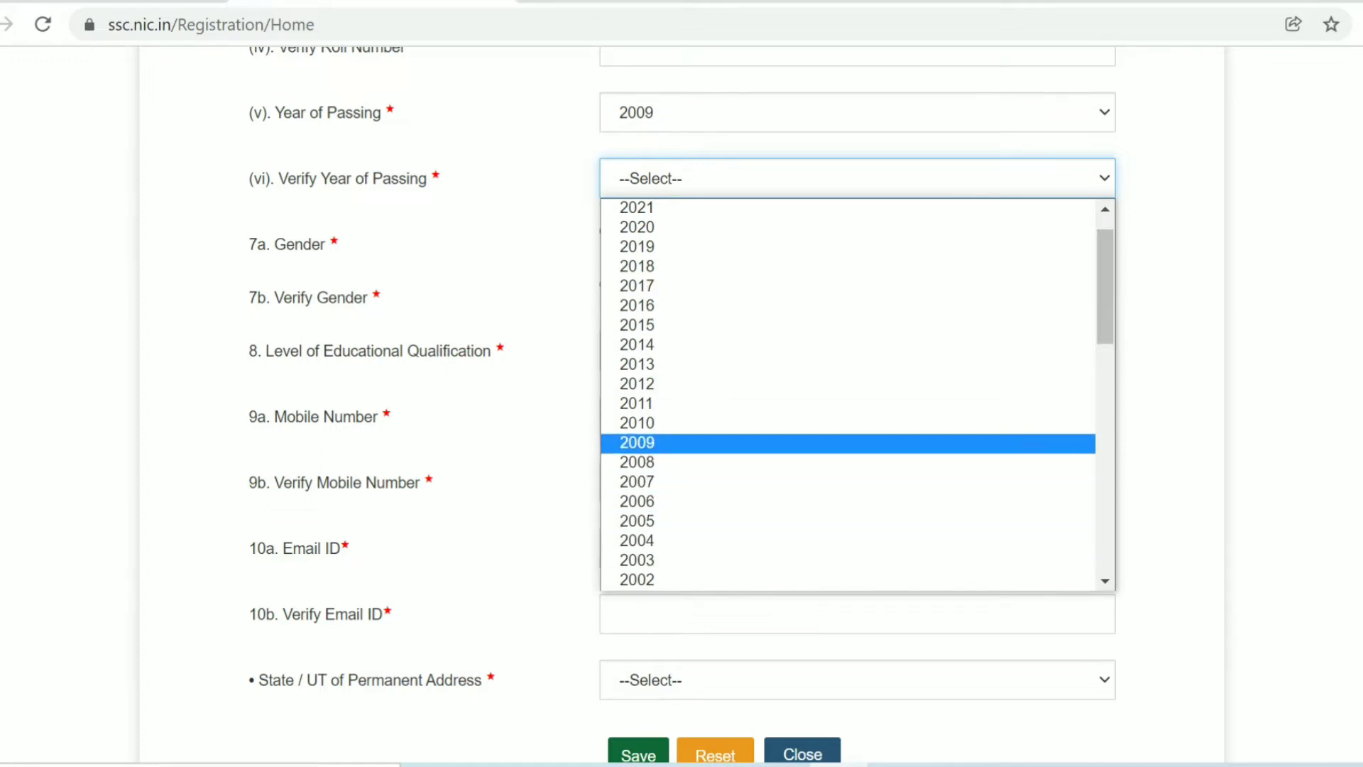
pyautogui.click(636, 442)
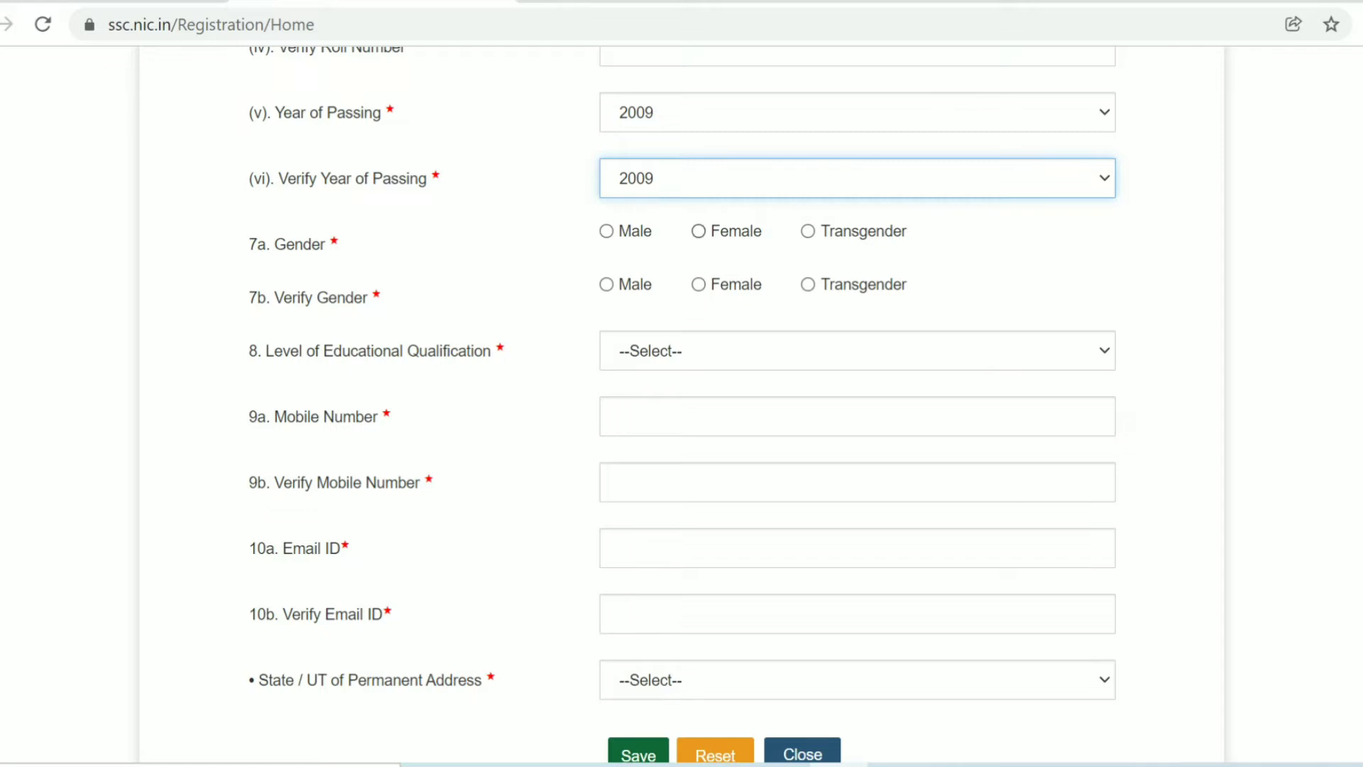
# - Mark Male under 7a and 7b and choose Higher Secondary (10+2) as qualification level
pyautogui.click(606, 231)
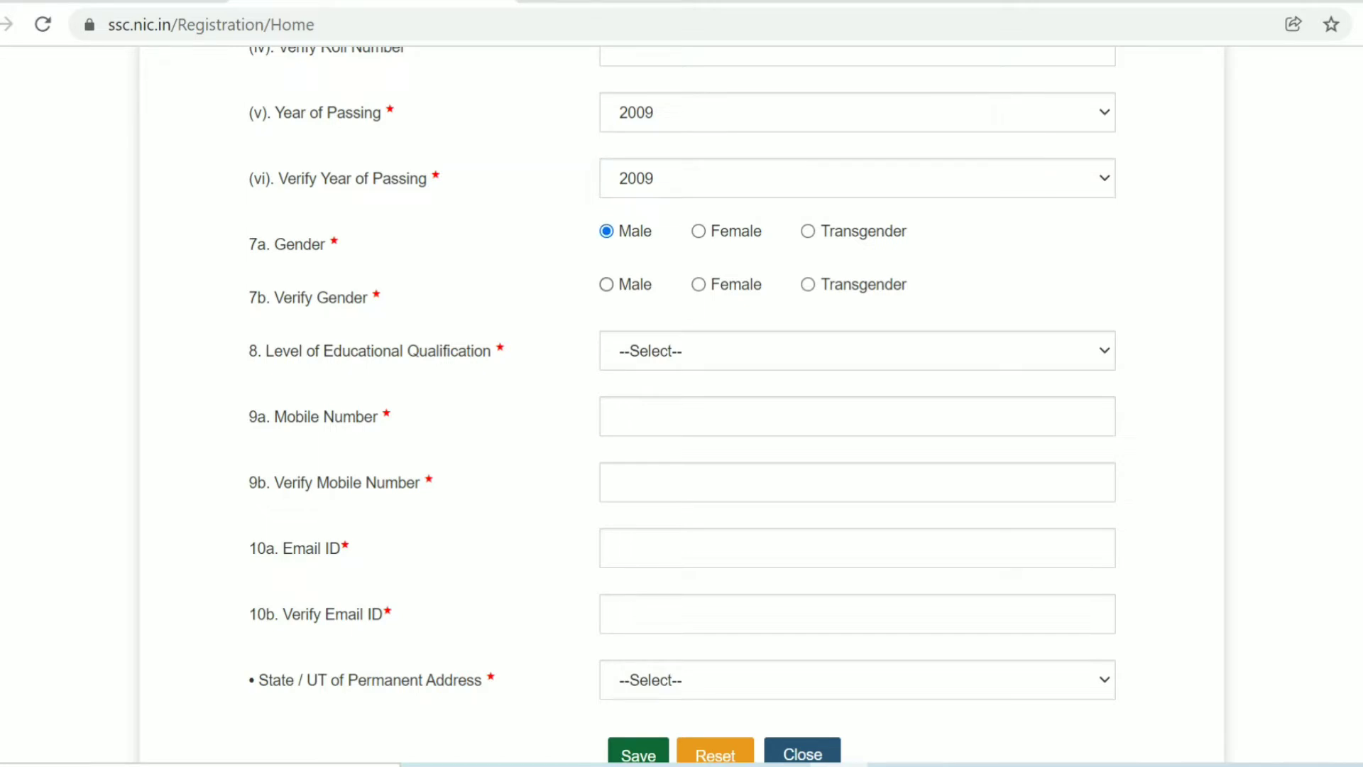
pyautogui.click(606, 284)
pyautogui.click(856, 351)
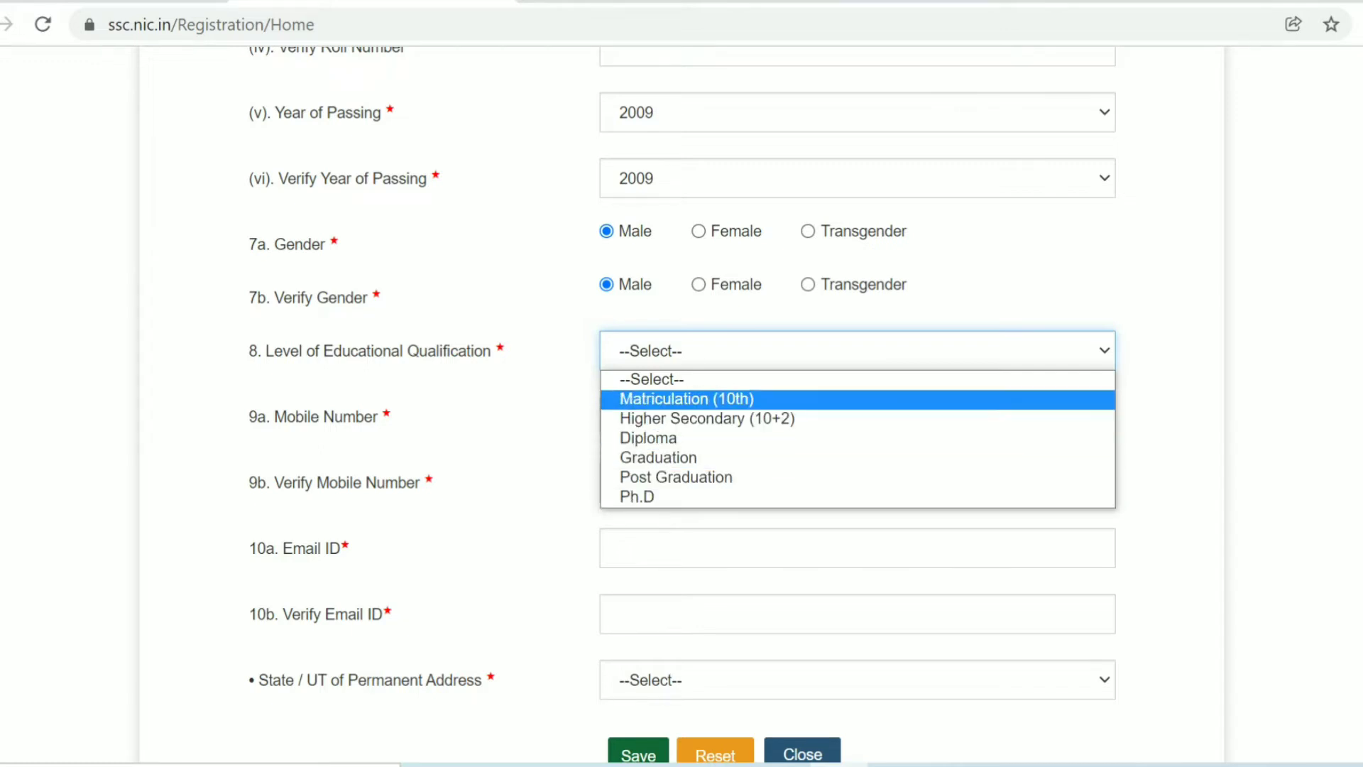
pyautogui.press('Return')
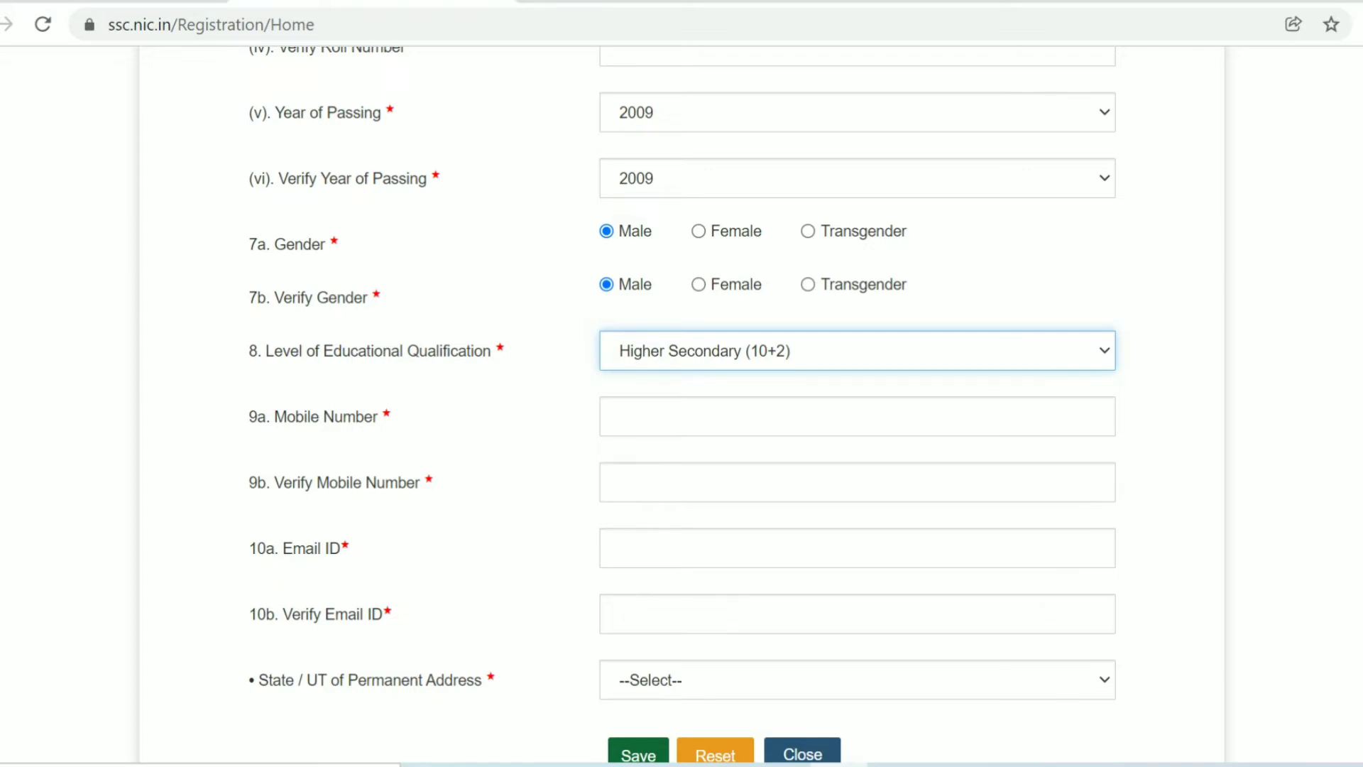
pyautogui.scroll(-1, 681, 405)
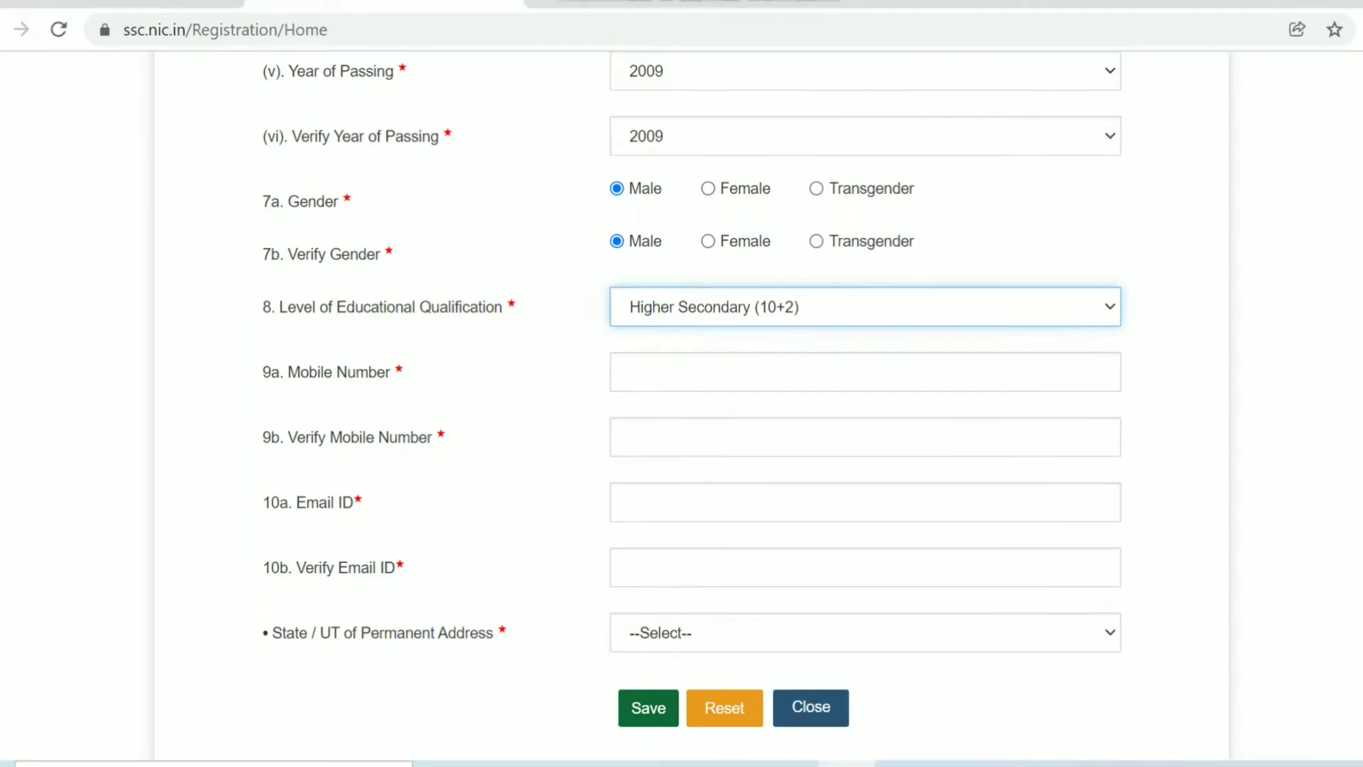
# - Choose Madhya Pradesh as the State/UT of Permanent Address
pyautogui.click(864, 632)
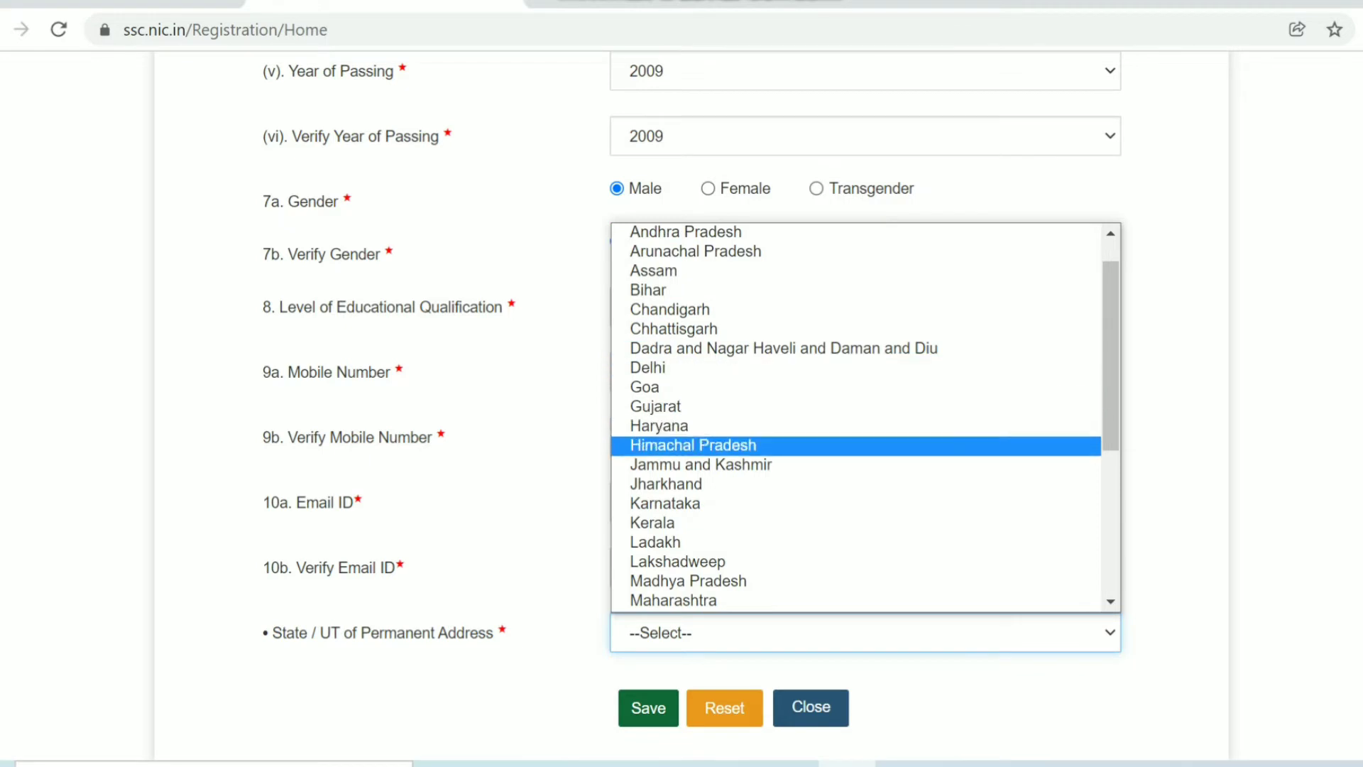
pyautogui.scroll(-3, 855, 600)
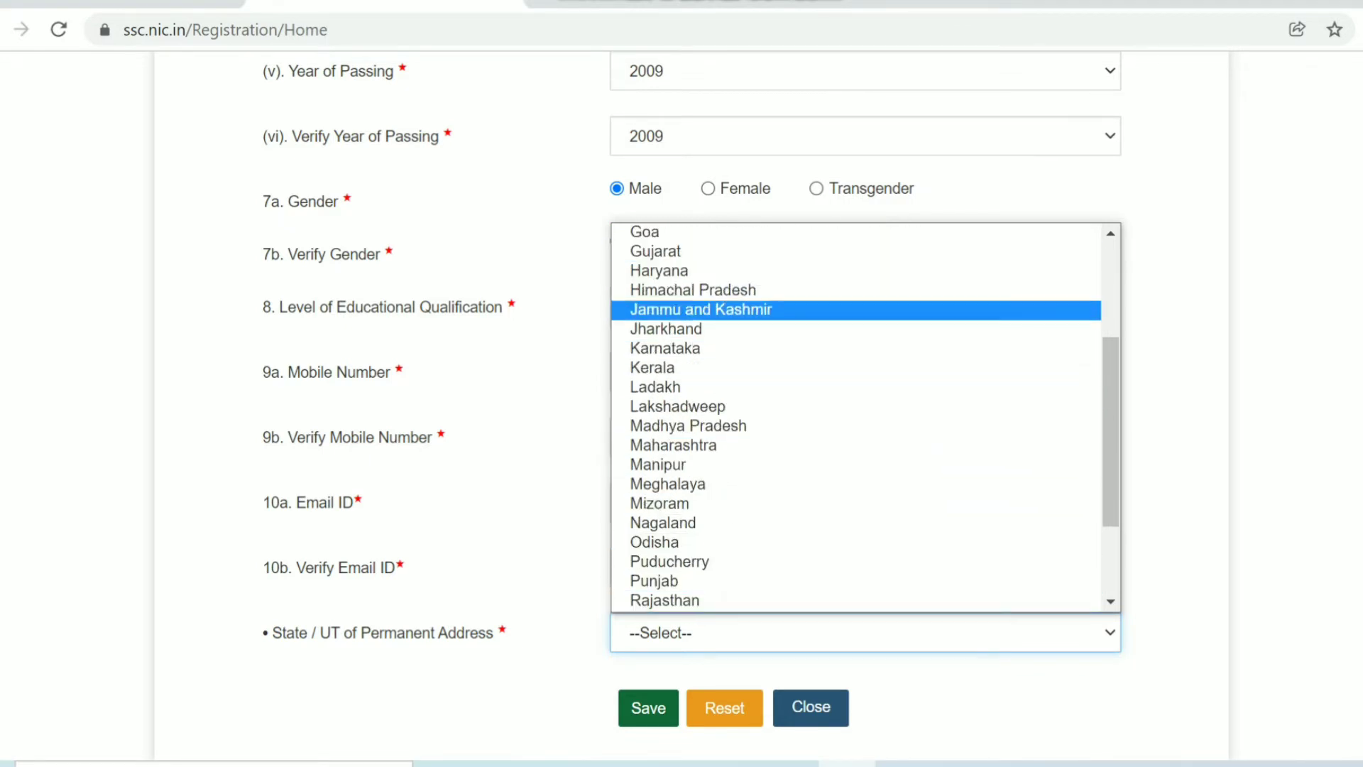
pyautogui.click(688, 425)
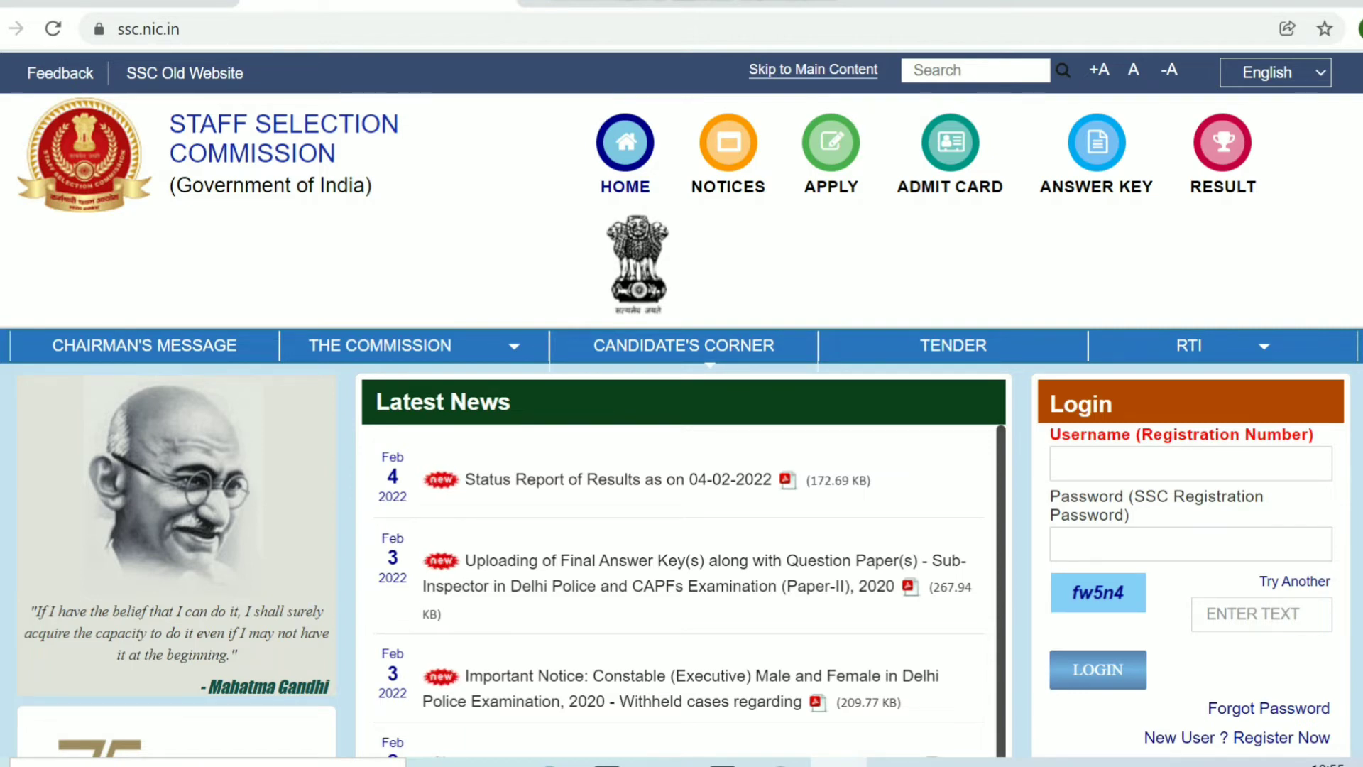
# - Enter the registration number as the login Username, then go to the Password field
pyautogui.click(1067, 463)
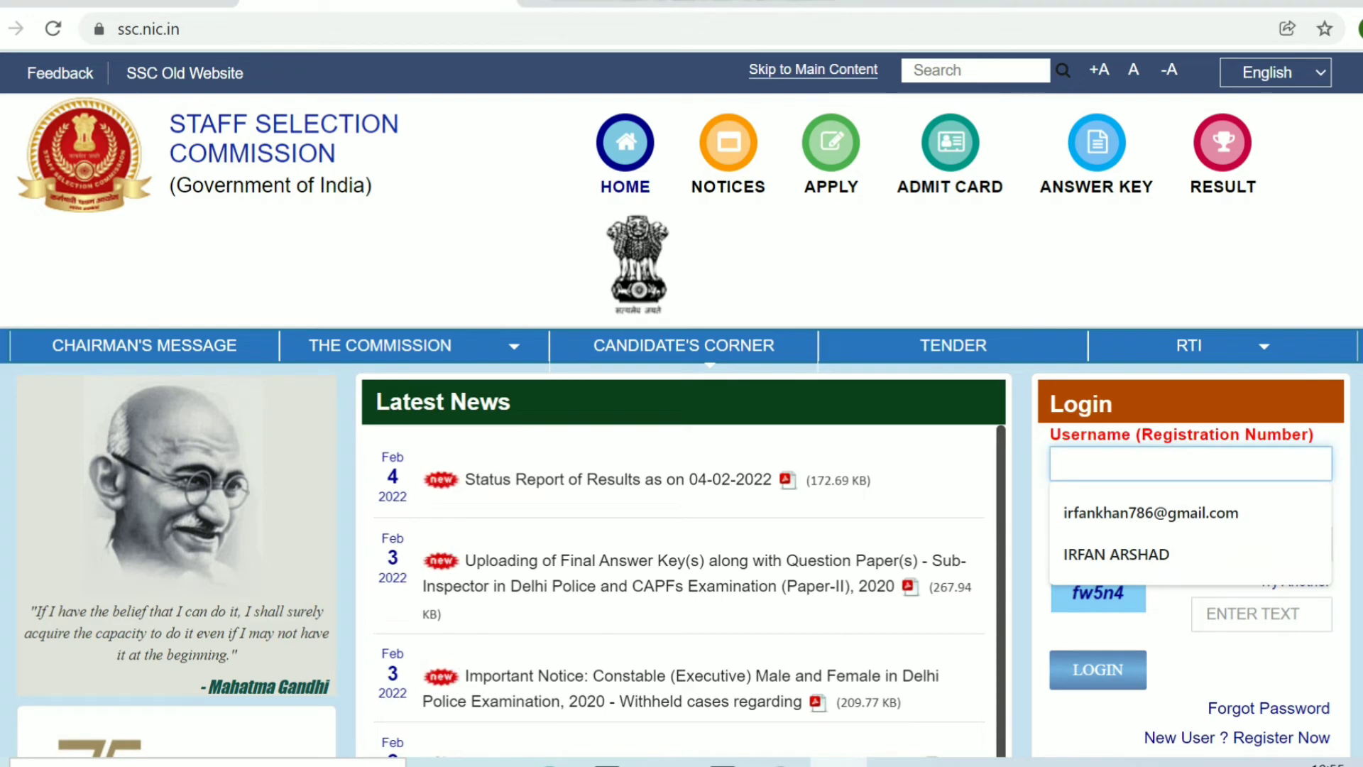
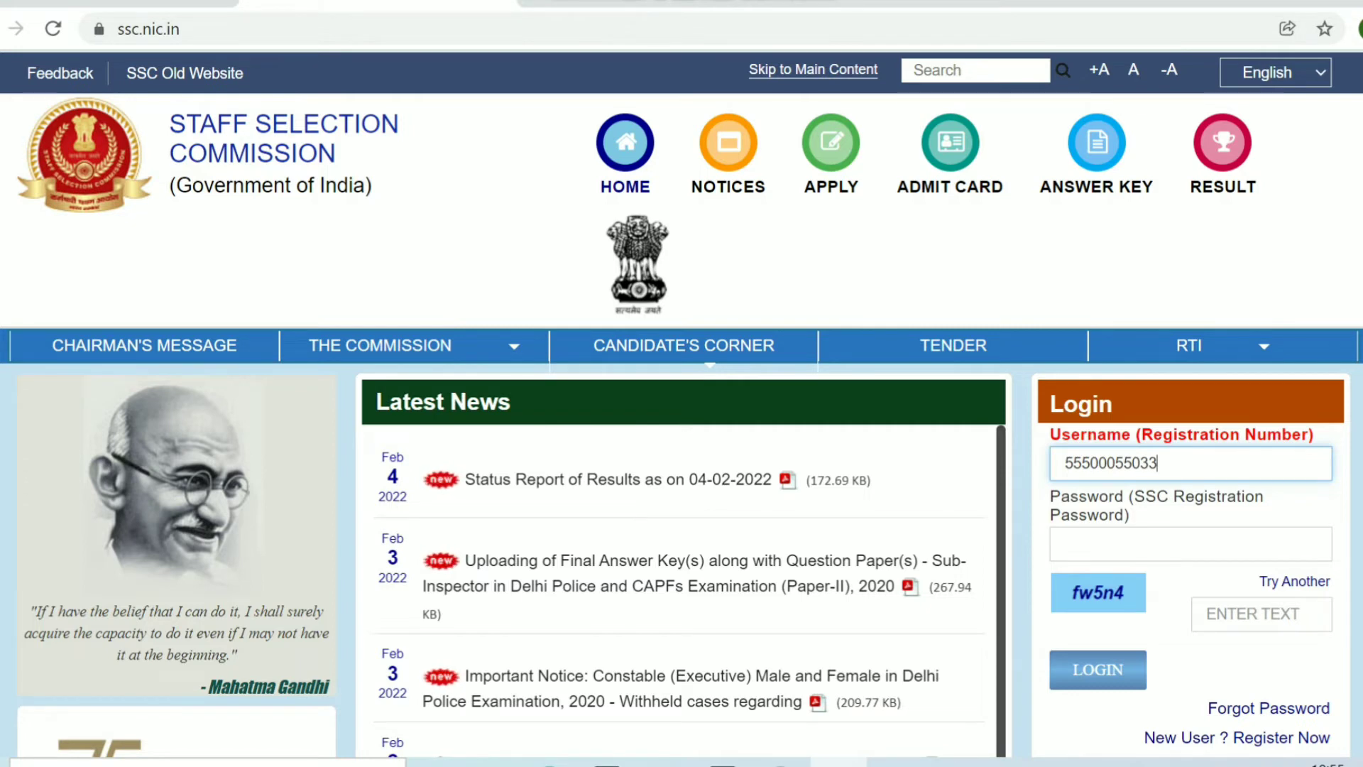
pyautogui.click(1065, 543)
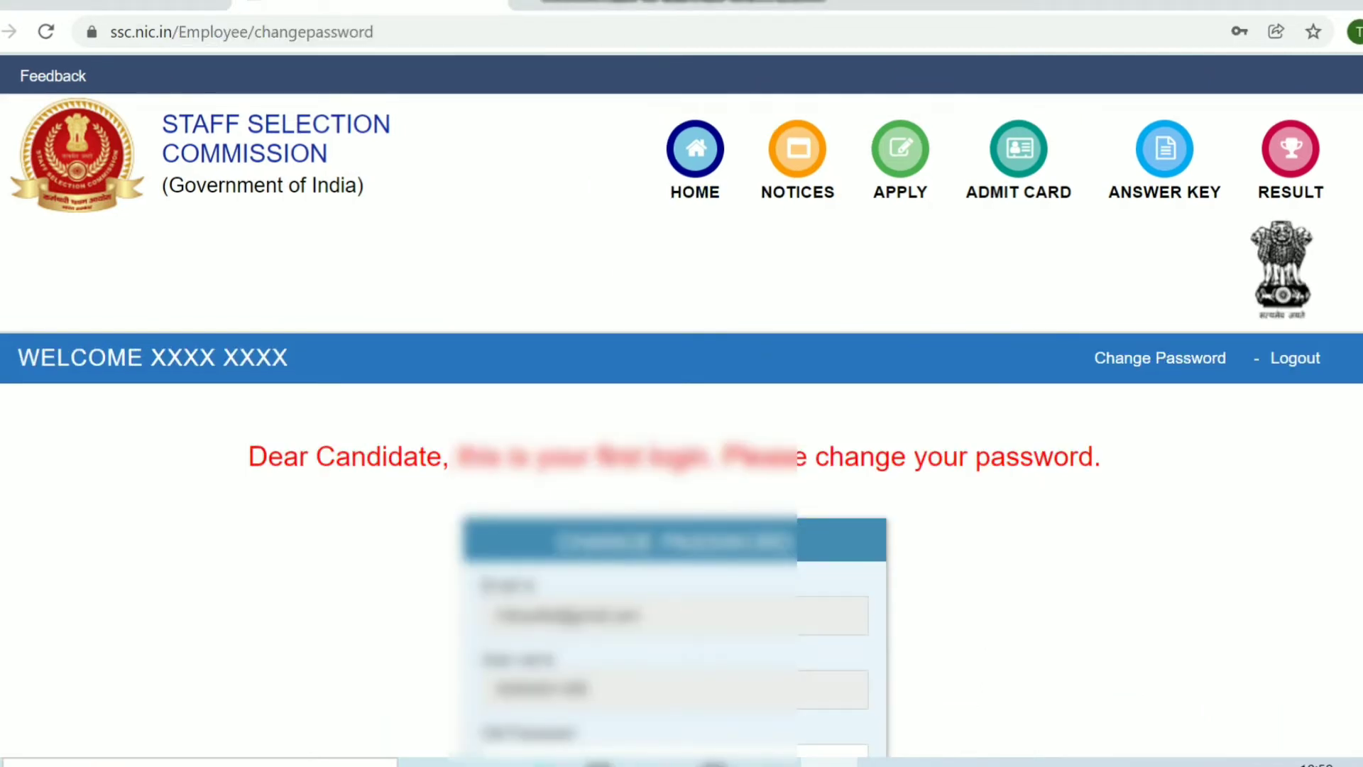
# - Fill Old Password, a compliant New Password, and the same new password in Confirm Password
pyautogui.scroll(-1, 682, 398)
pyautogui.scroll(-3, 681, 404)
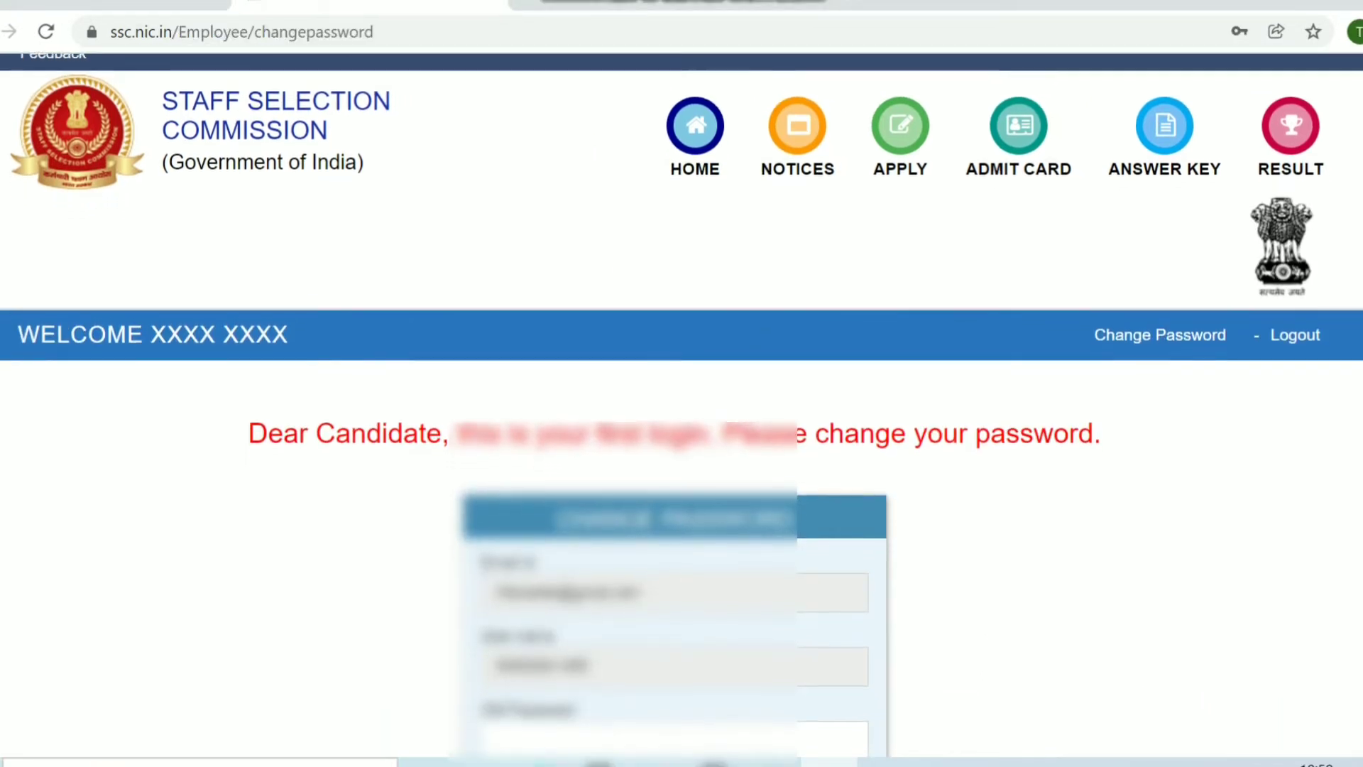
pyautogui.scroll(-3, 682, 405)
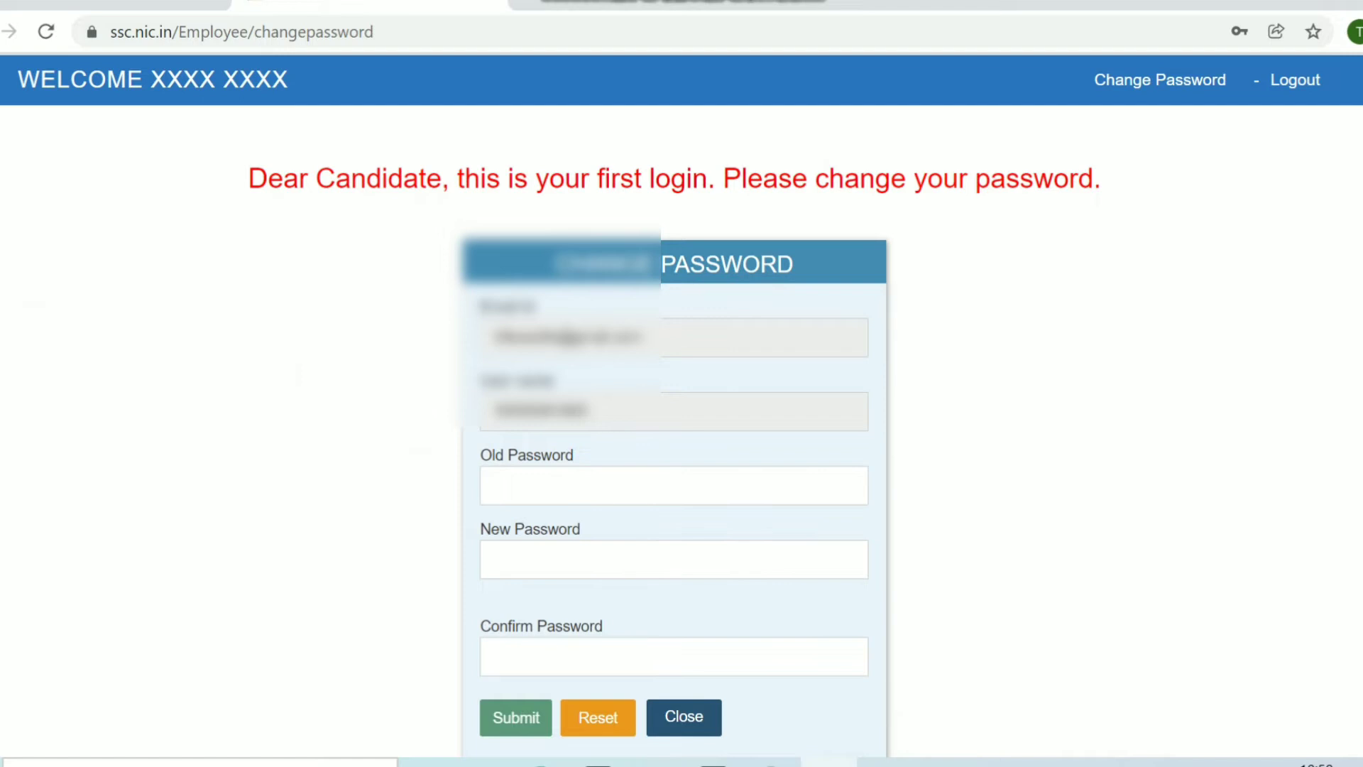
pyautogui.click(495, 485)
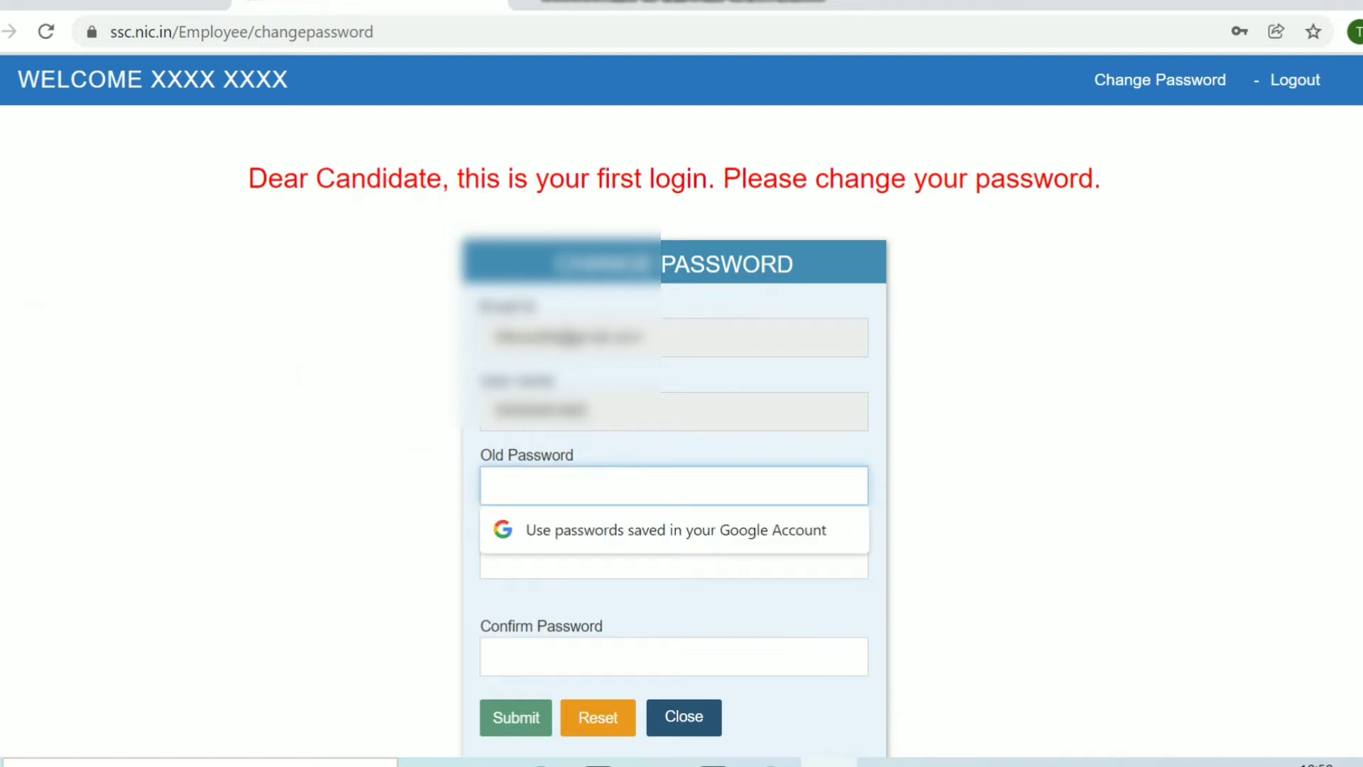
pyautogui.write('***')
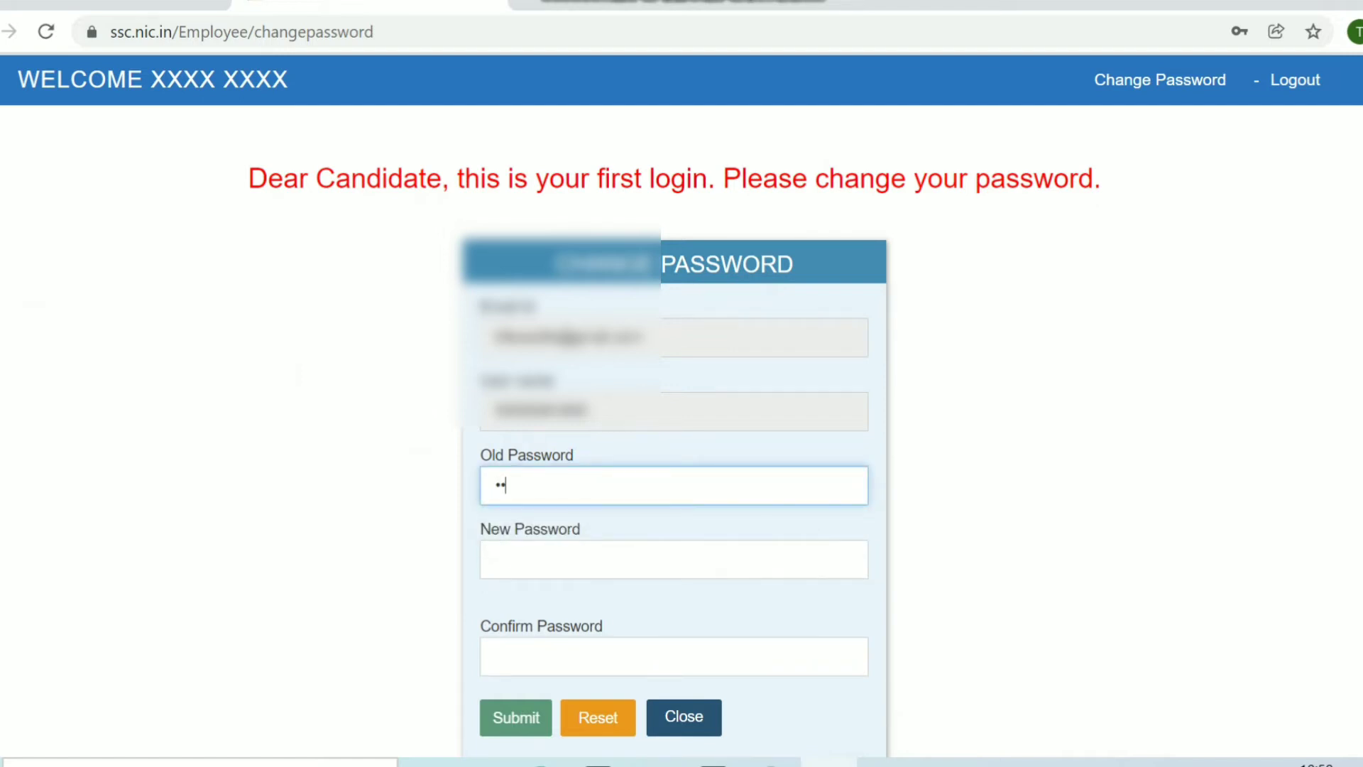
pyautogui.write('*****')
pyautogui.click(495, 559)
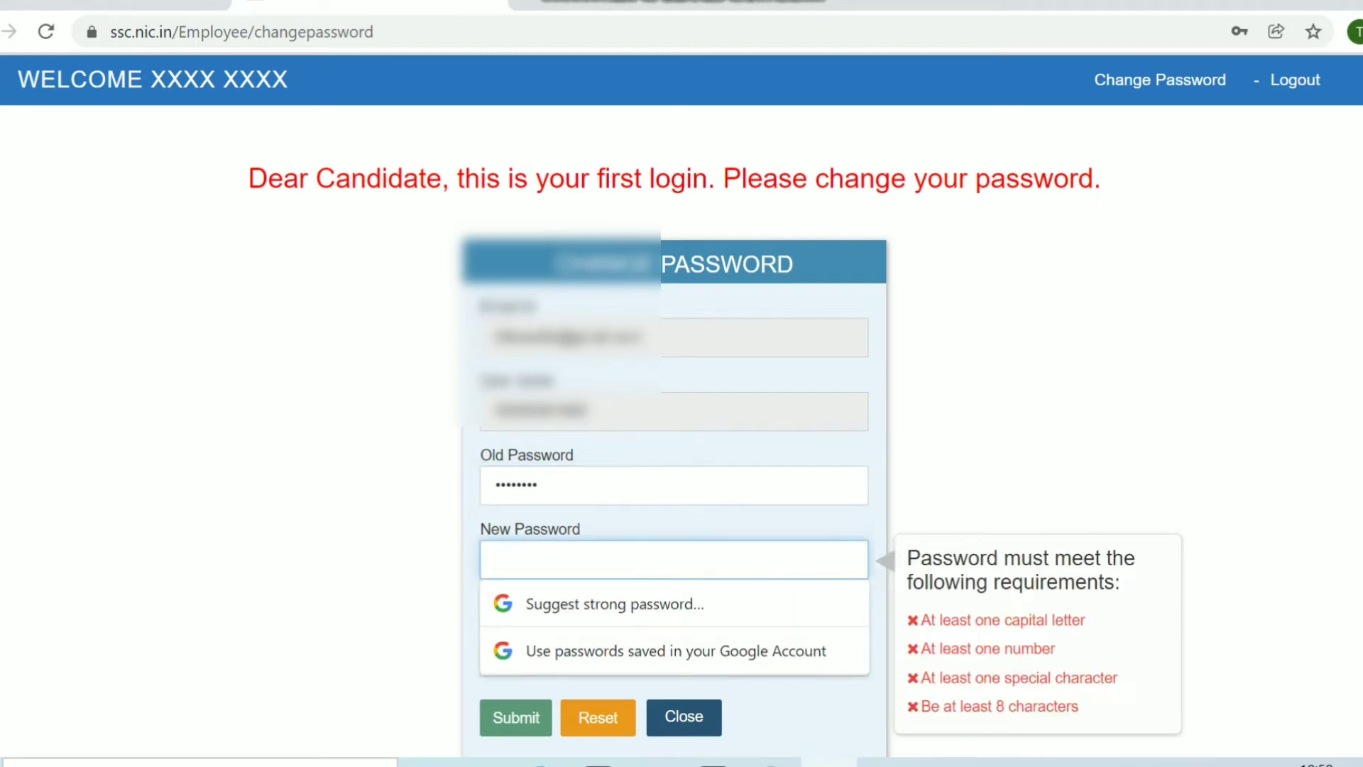
pyautogui.write('**')
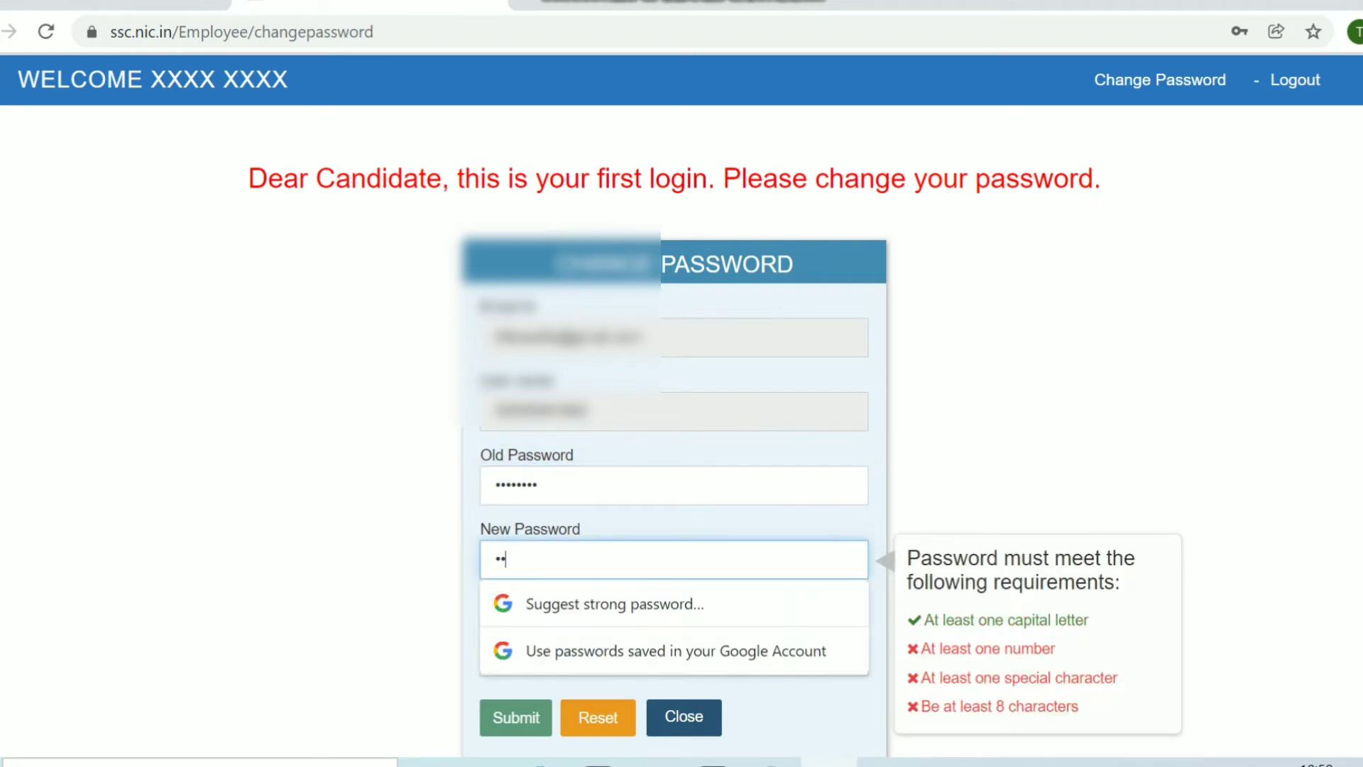
pyautogui.write('*****')
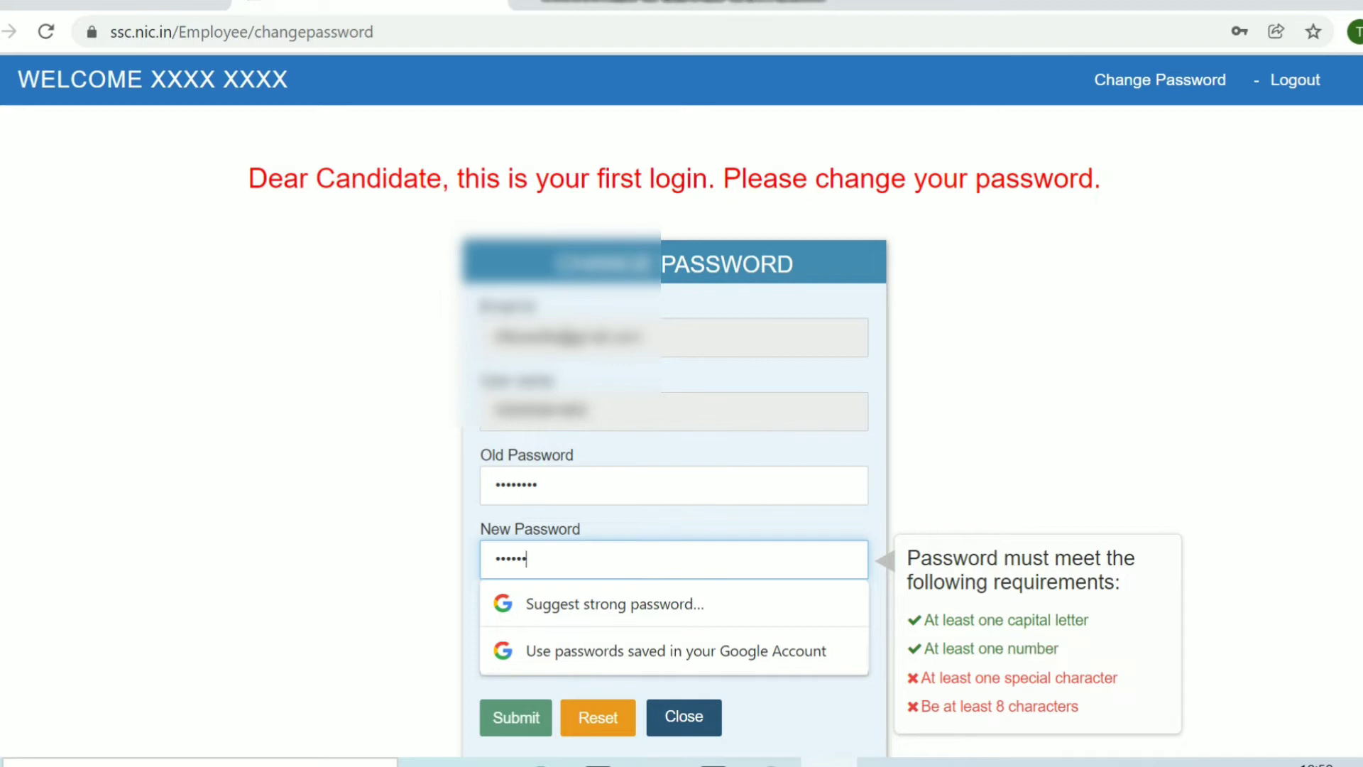
pyautogui.write('*')
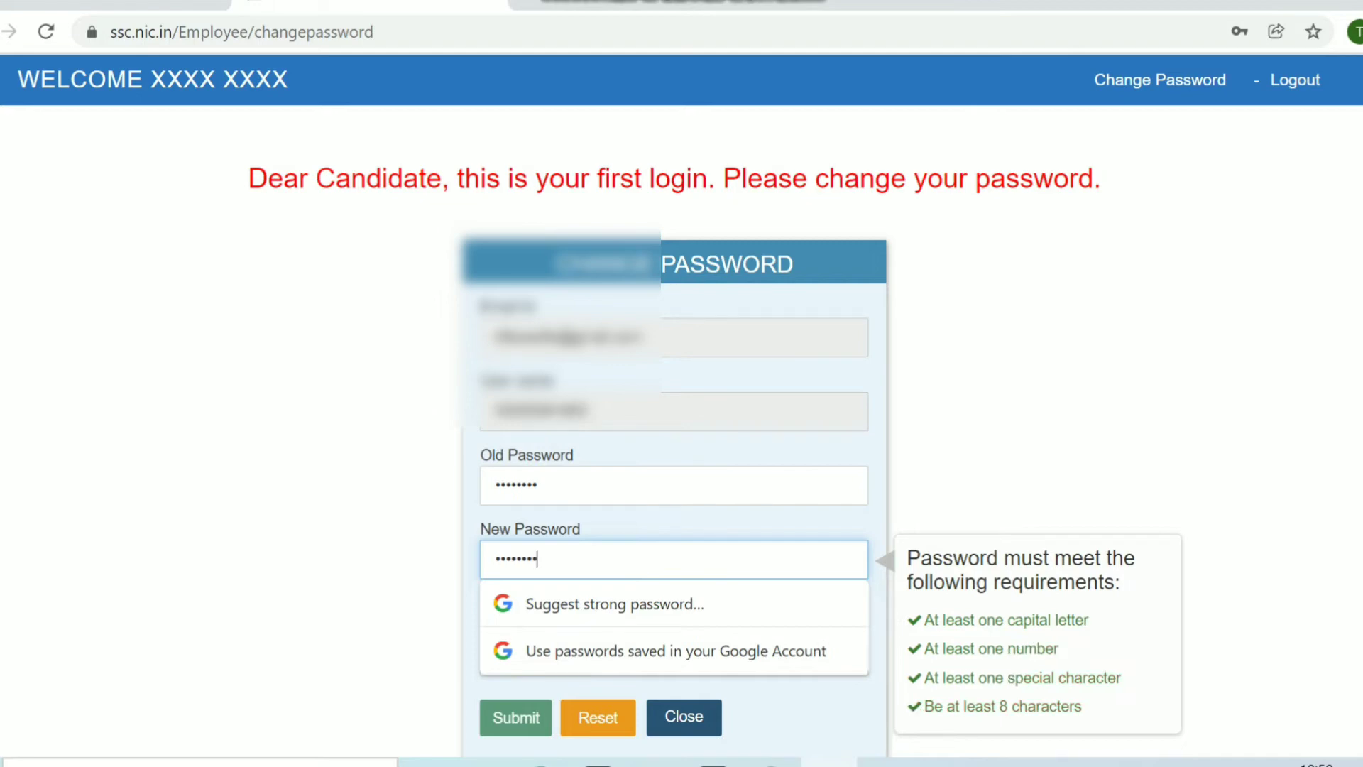
pyautogui.press('Tab')
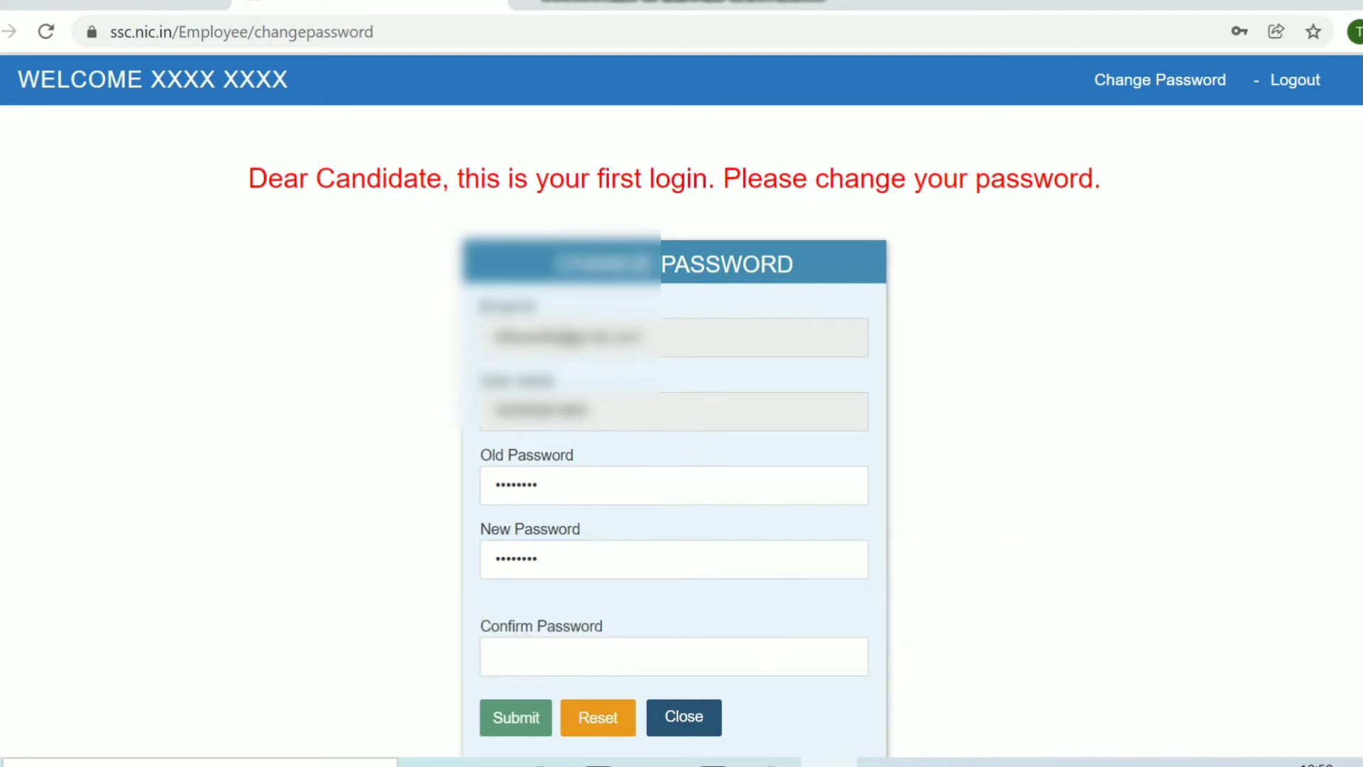
pyautogui.click(495, 657)
pyautogui.write('**')
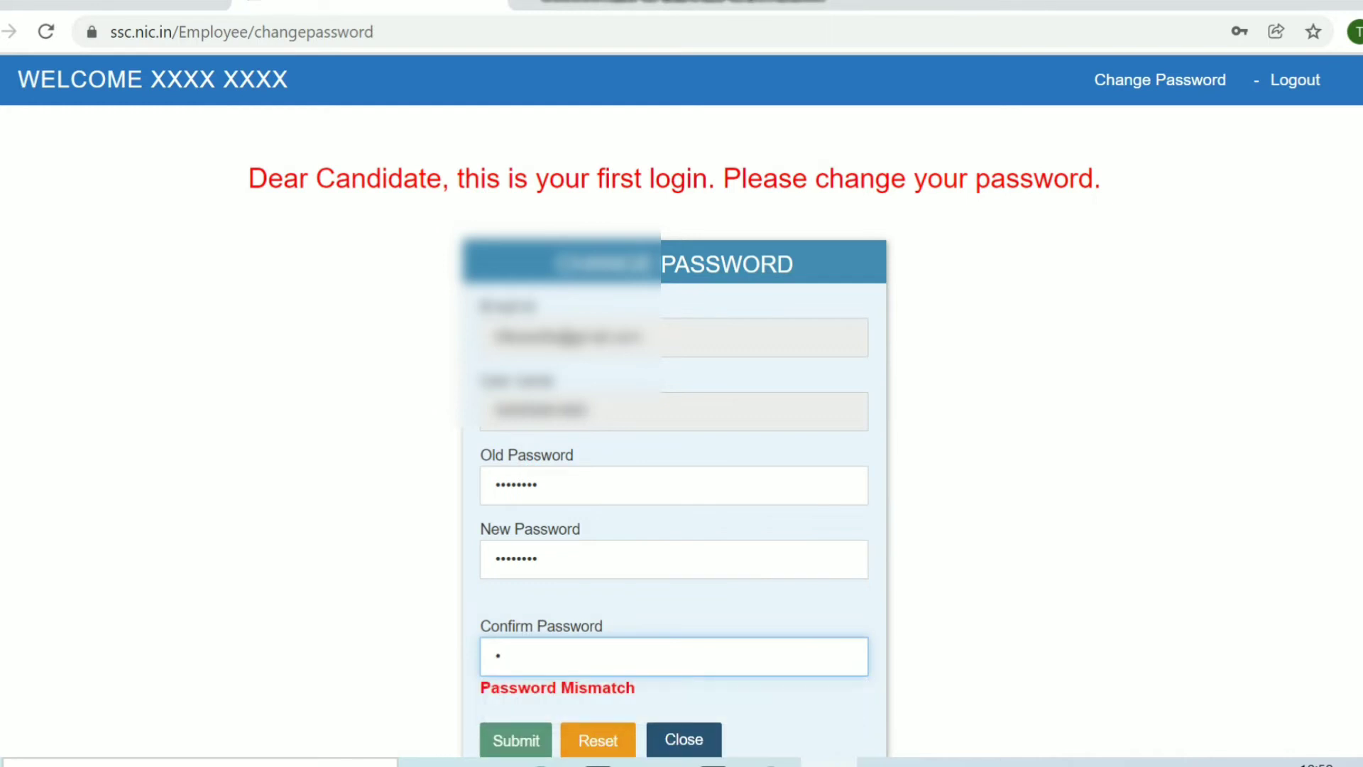
pyautogui.write('******')
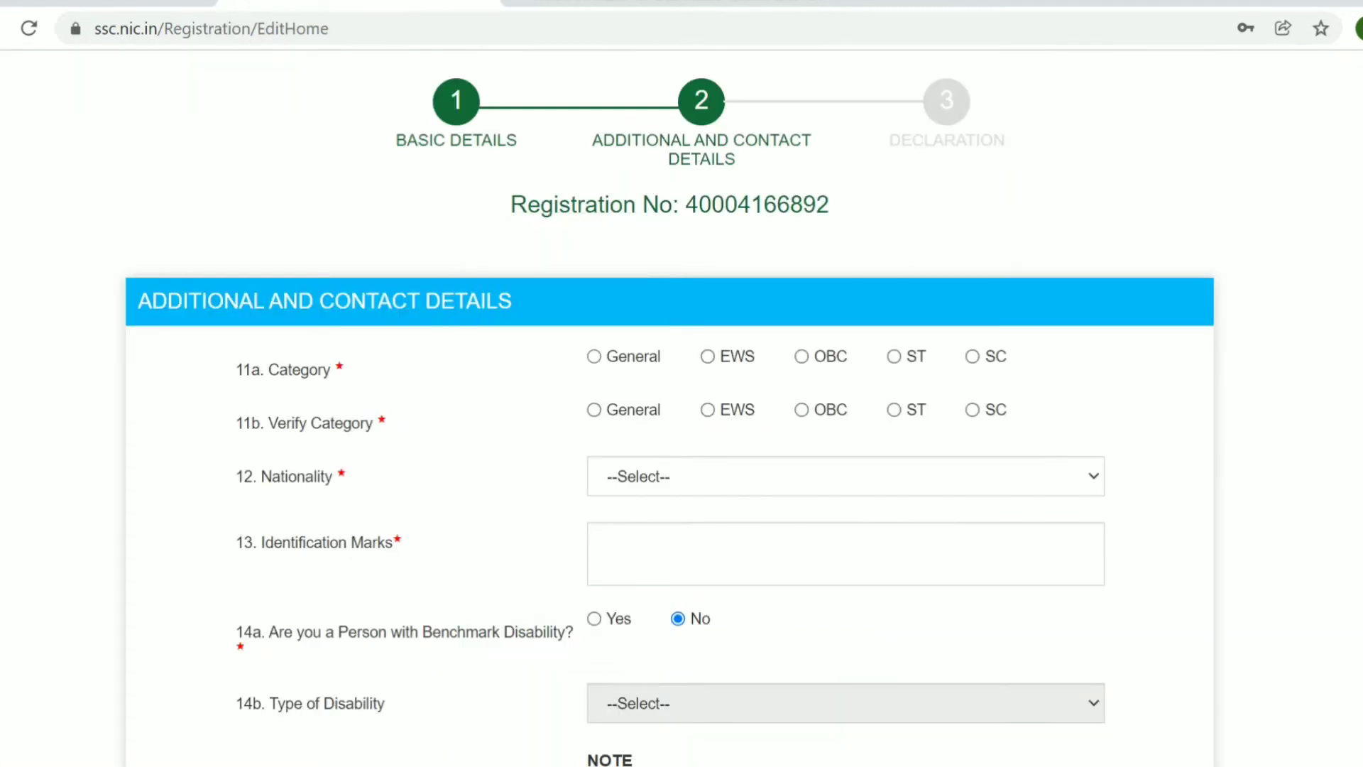
# - Select General for 11a and 11b Category and Citizen of India as Nationality
pyautogui.click(594, 356)
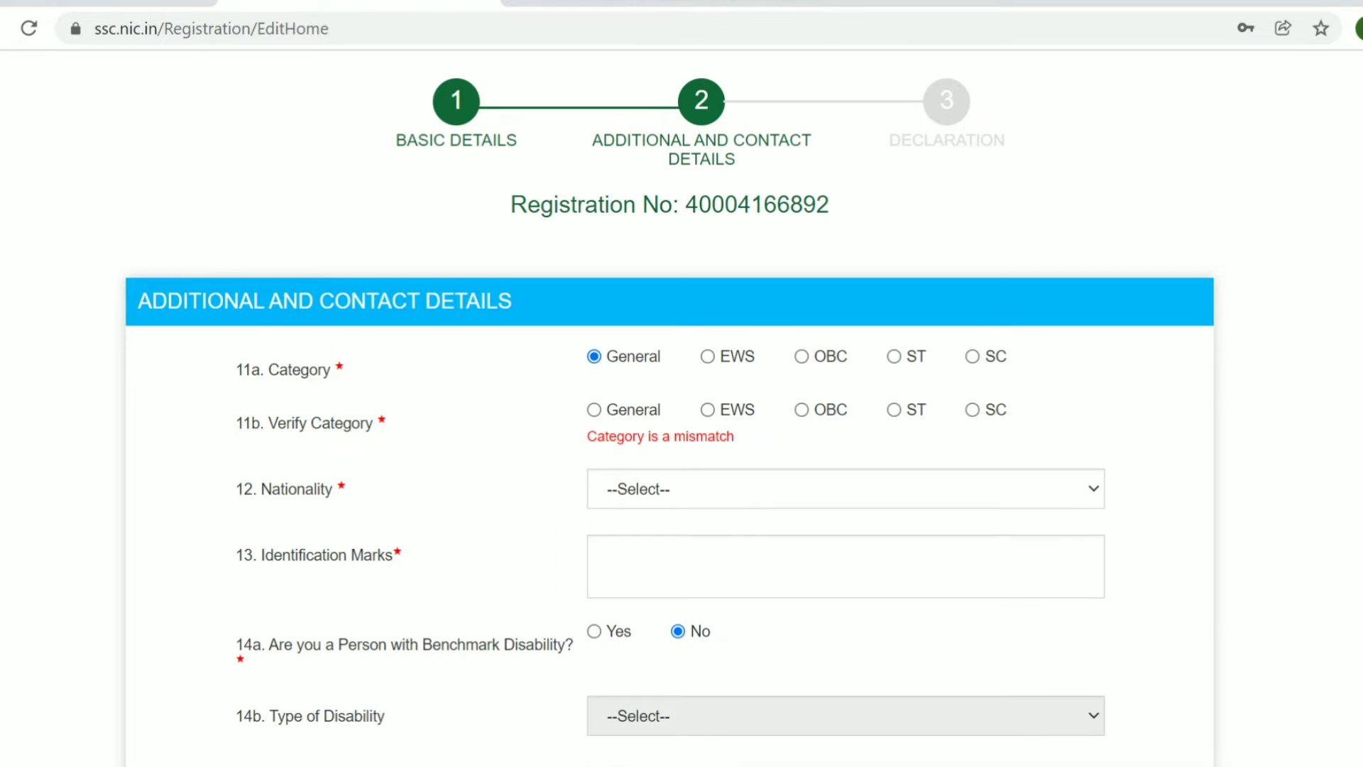
pyautogui.click(594, 410)
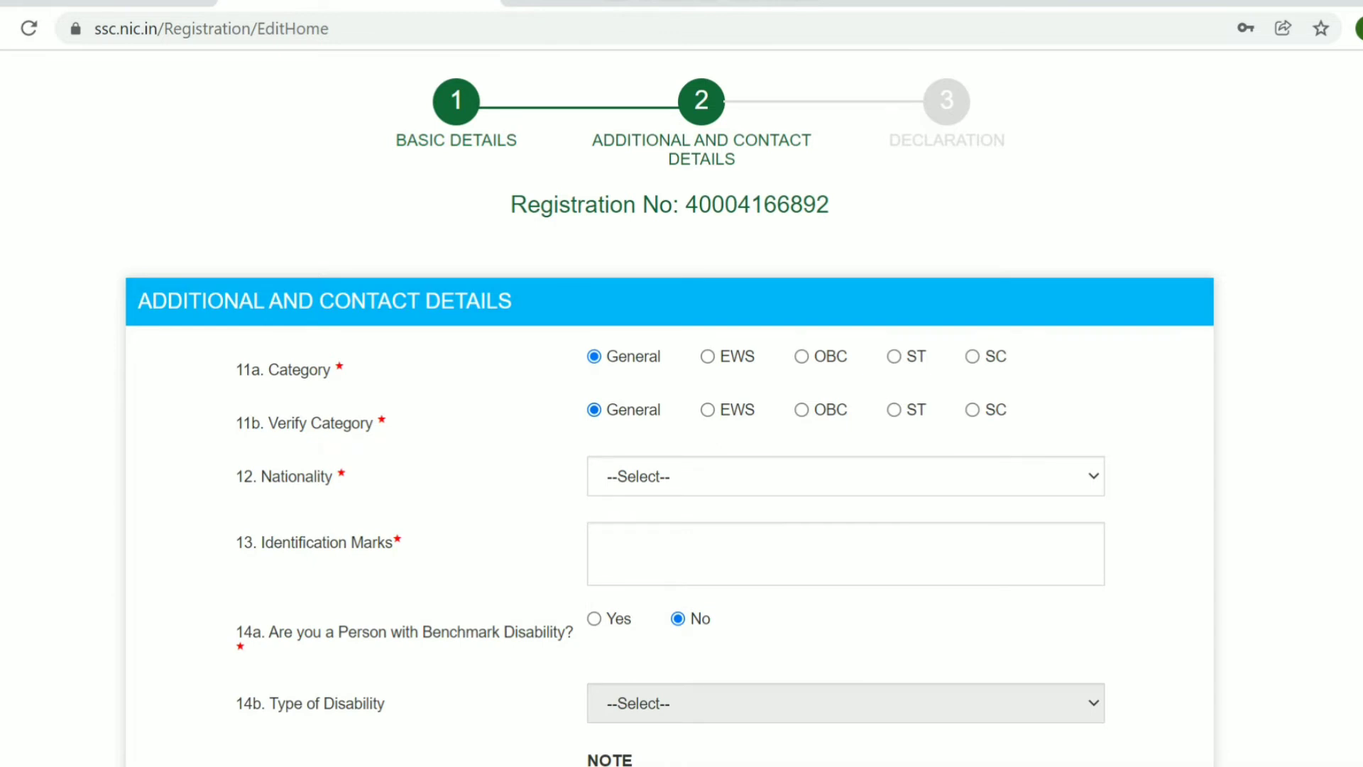
pyautogui.click(845, 476)
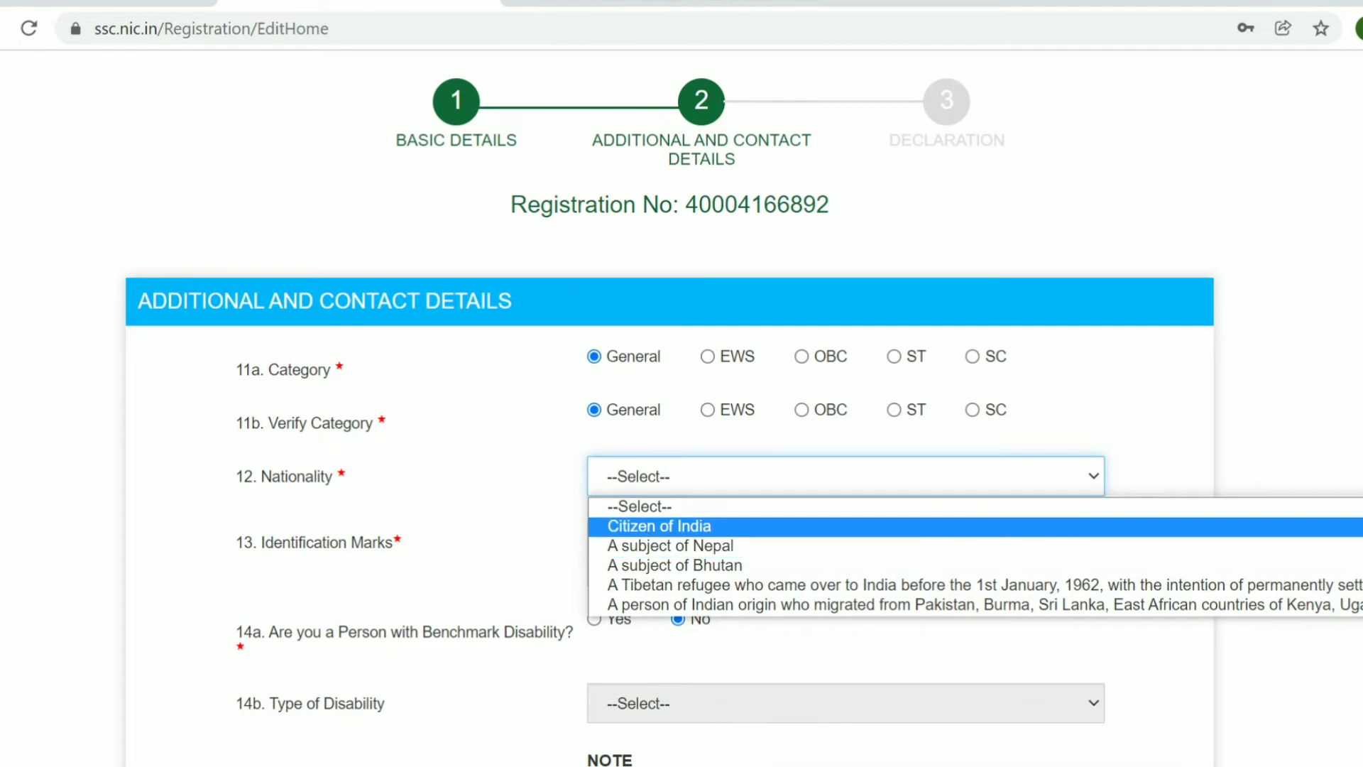
pyautogui.press('Return')
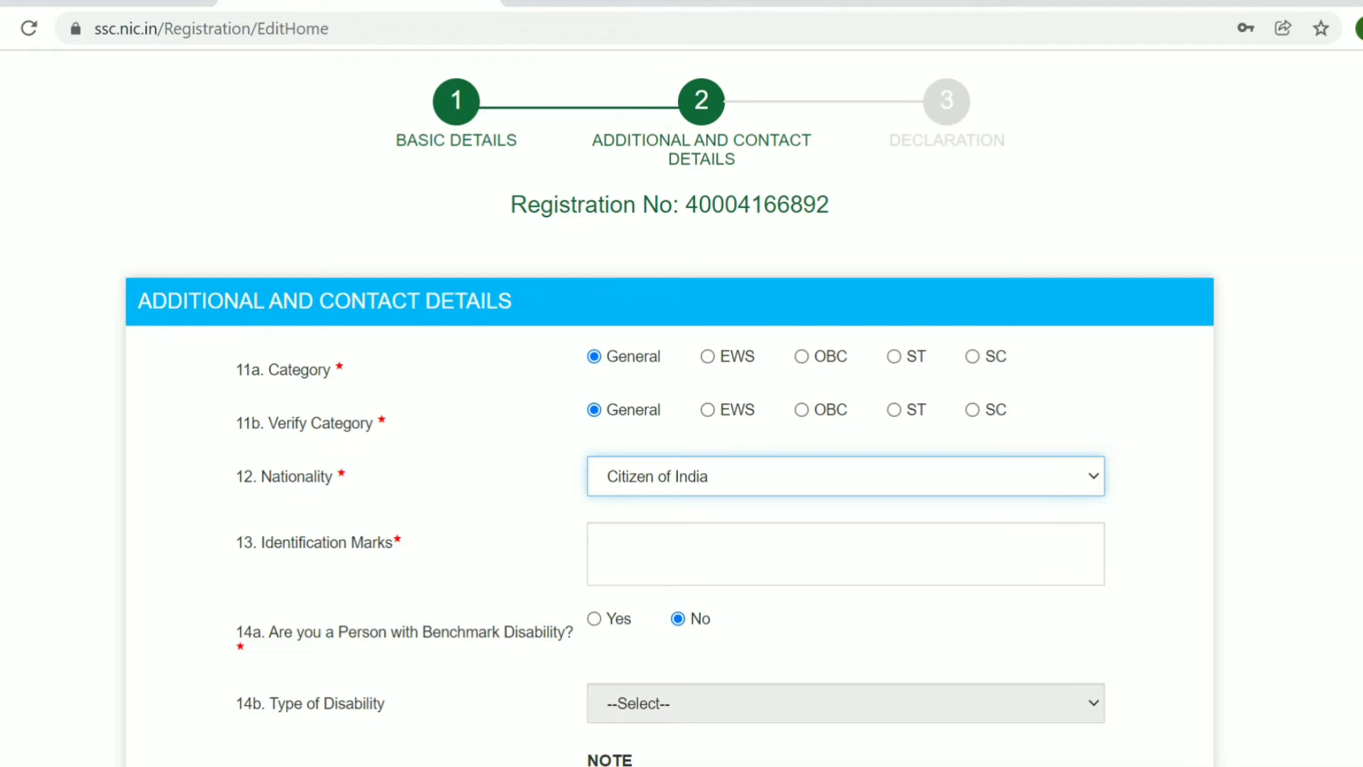
# - Answer Yes to question 16 so the present address matches the permanent address
pyautogui.scroll(-2, 682, 426)
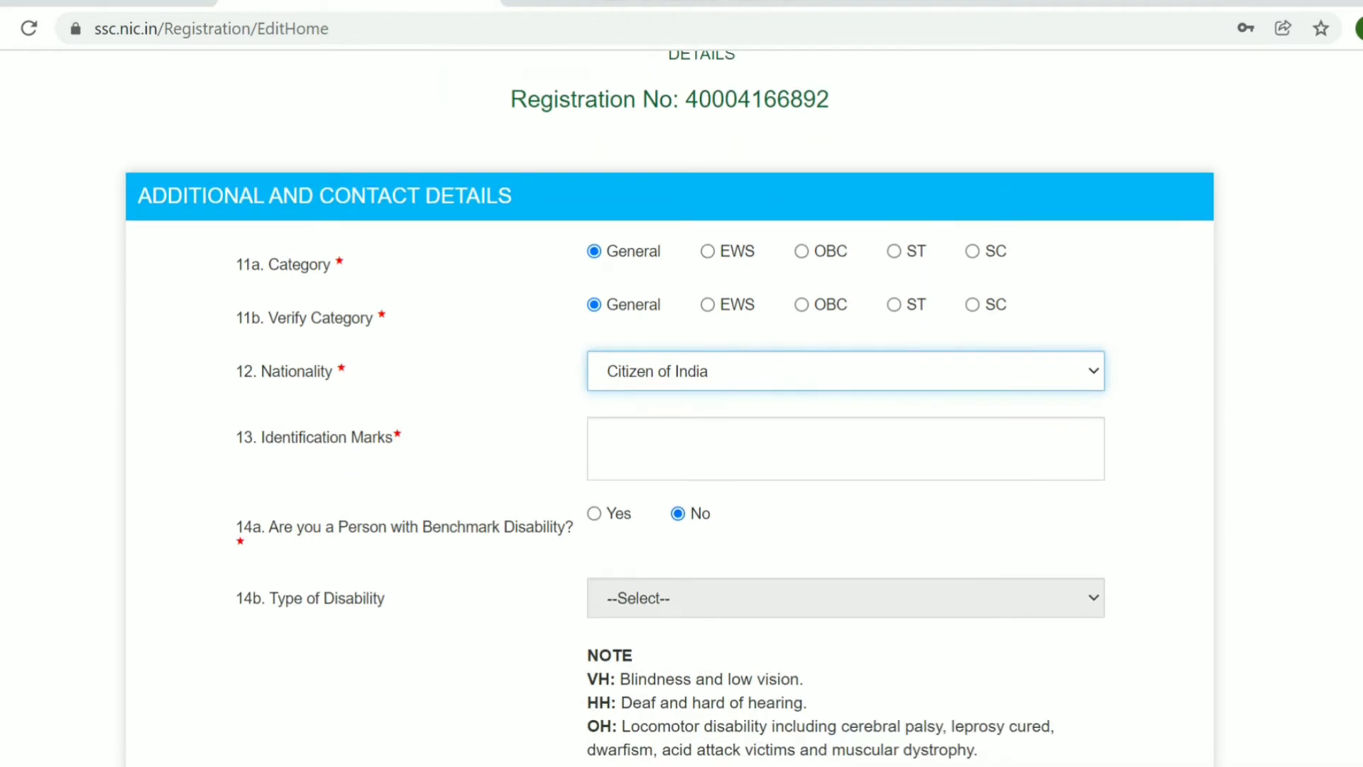
pyautogui.scroll(-2, 669, 416)
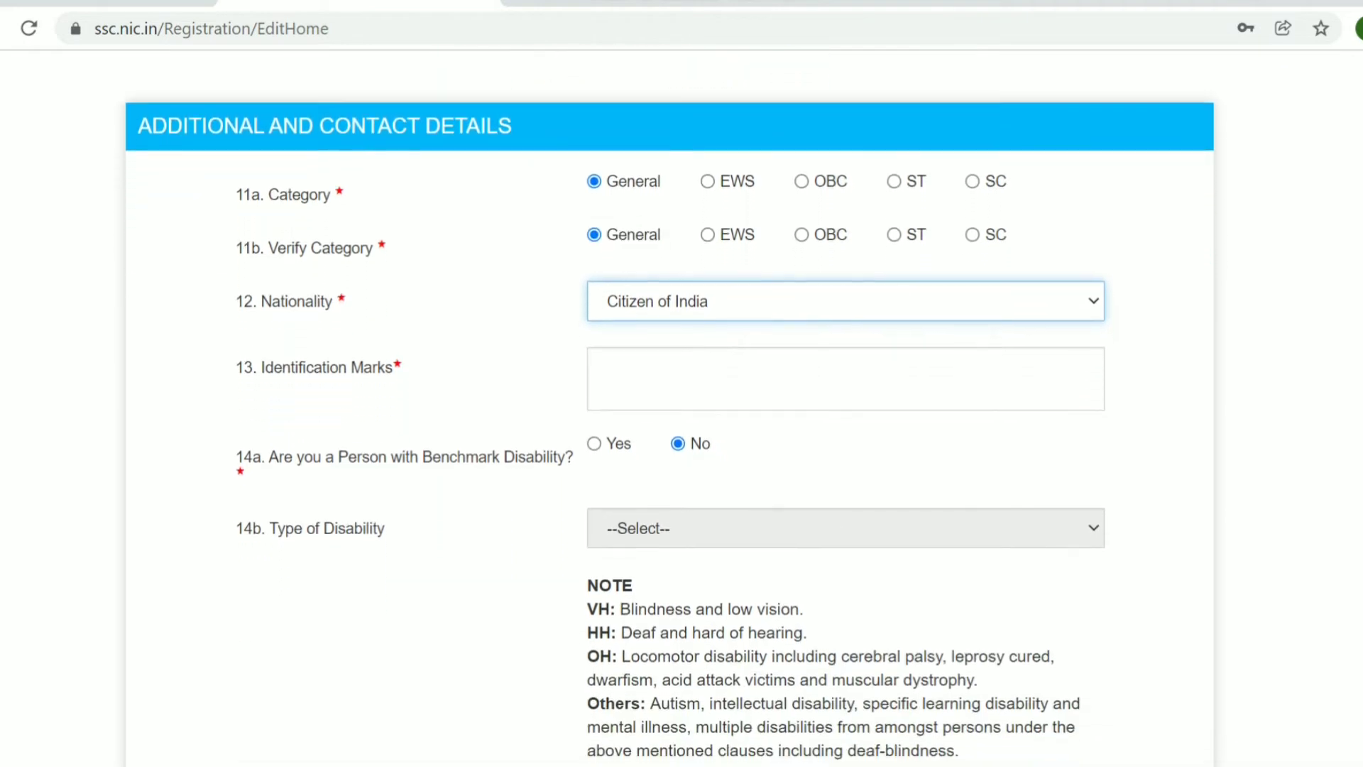
pyautogui.scroll(-1, 670, 416)
pyautogui.scroll(-4, 669, 416)
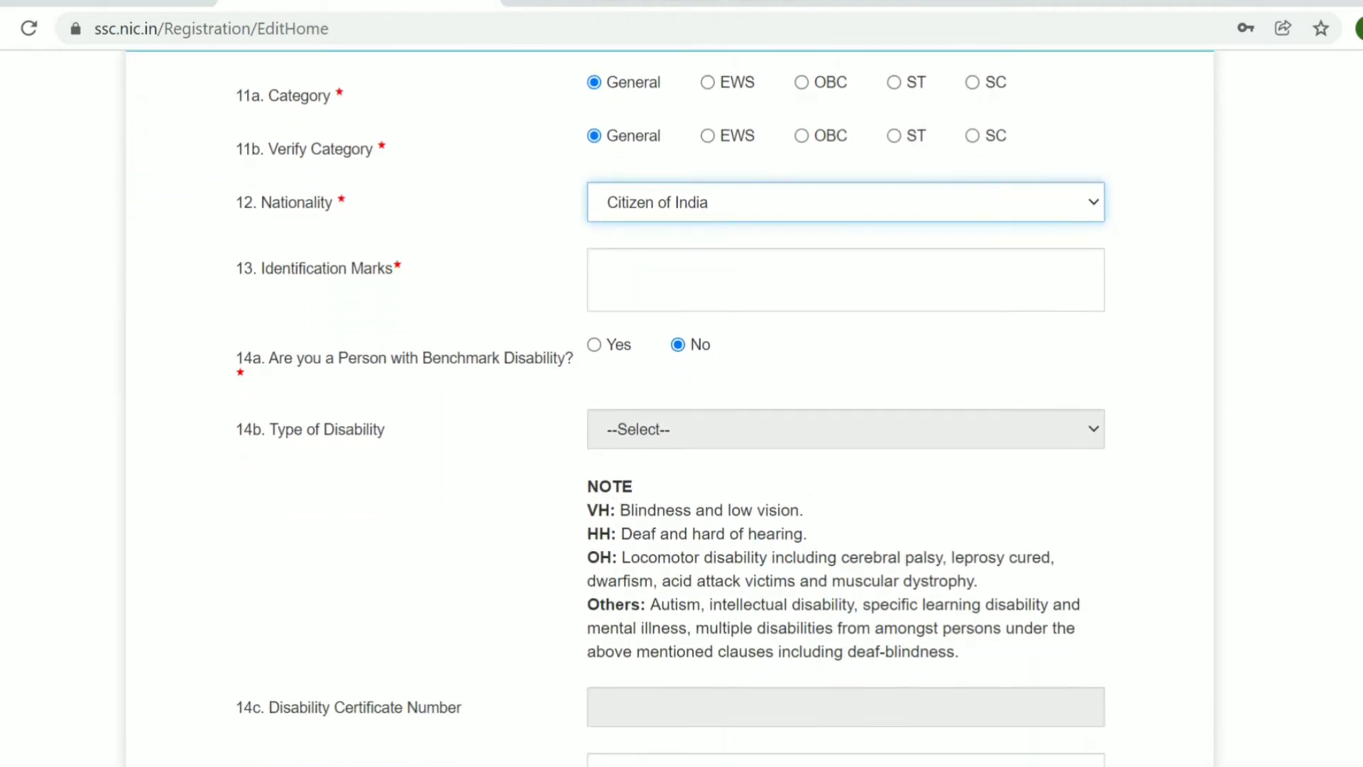
pyautogui.scroll(-2, 669, 416)
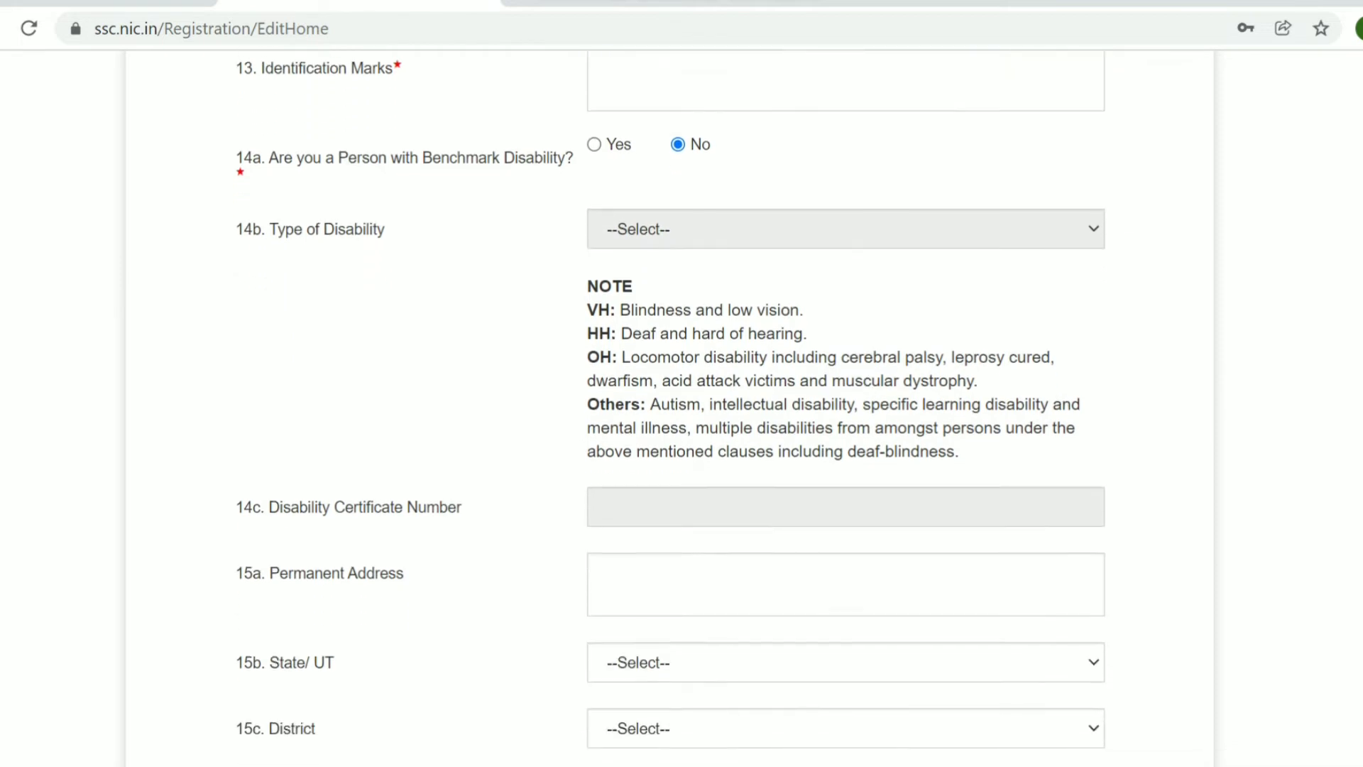
pyautogui.scroll(-3, 670, 417)
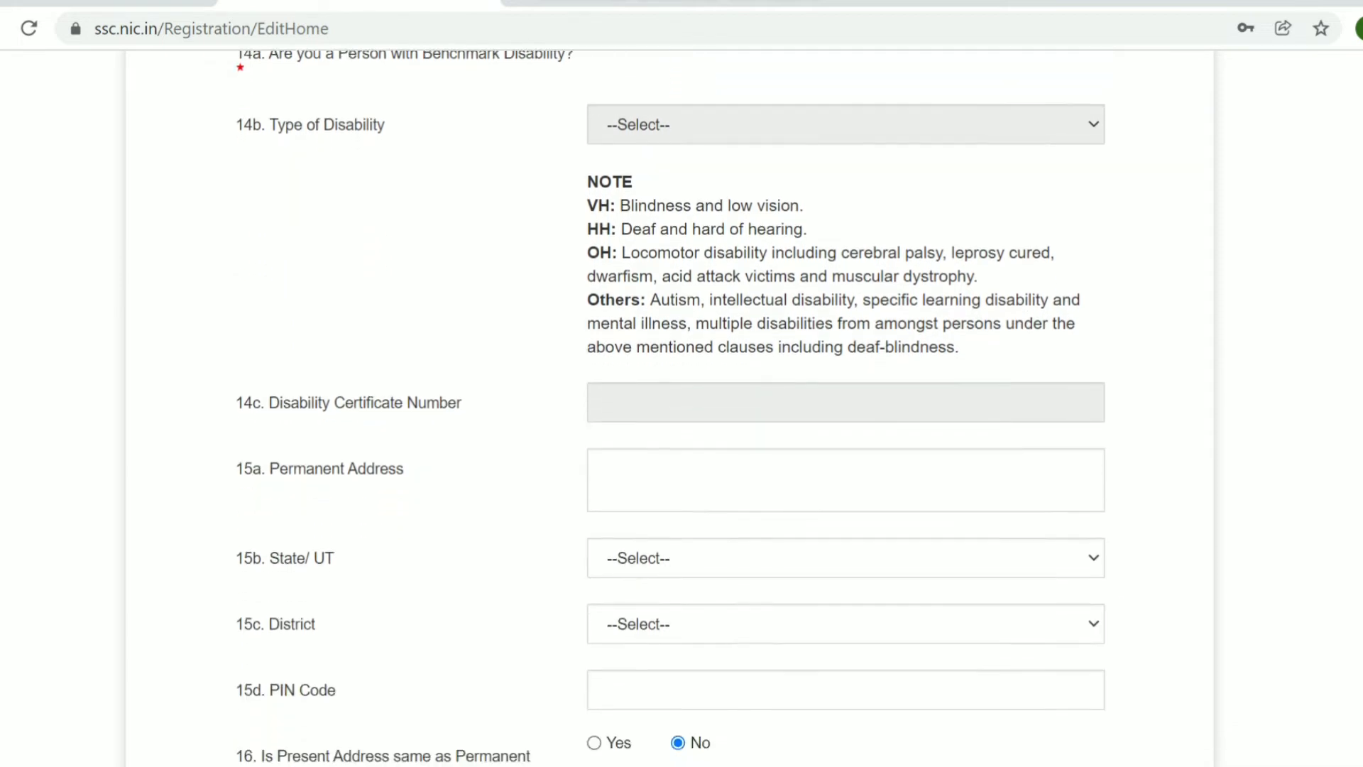
pyautogui.scroll(-5, 670, 416)
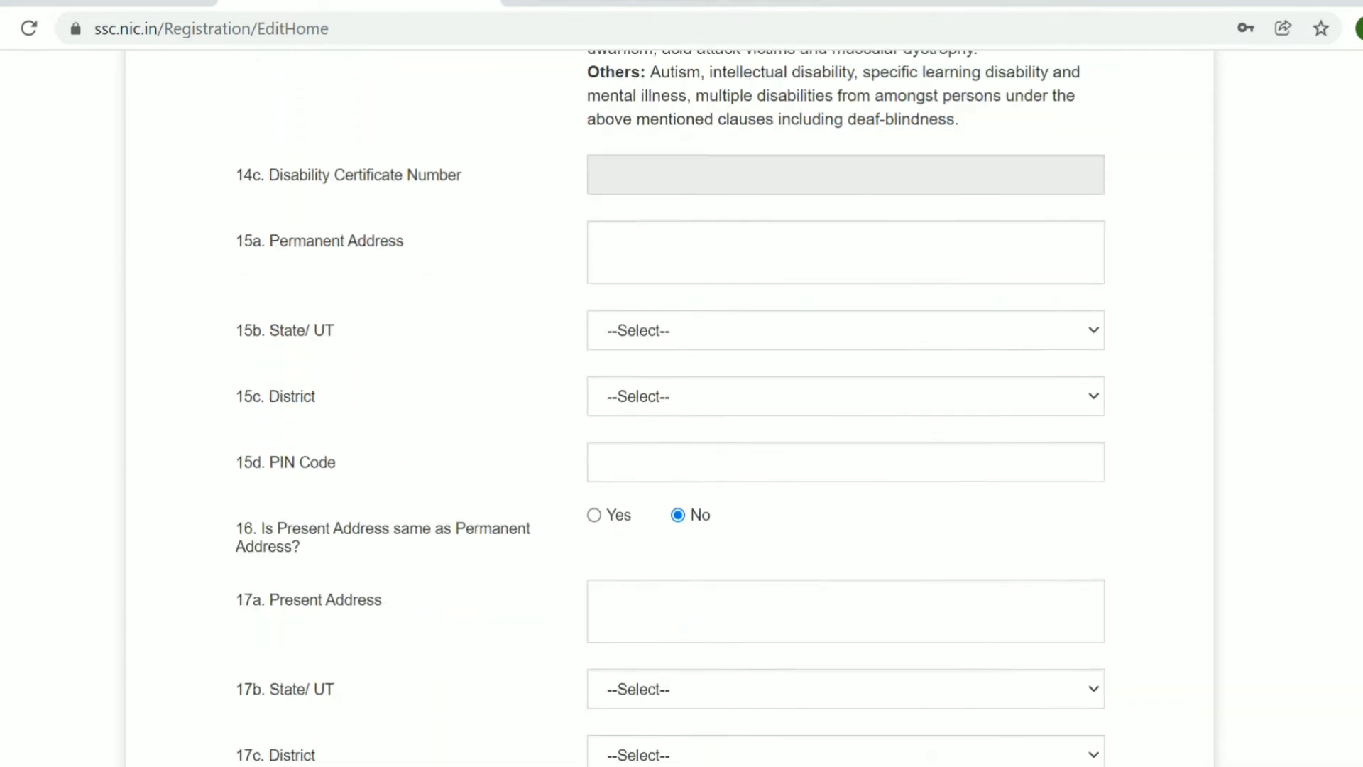
pyautogui.scroll(1, 670, 416)
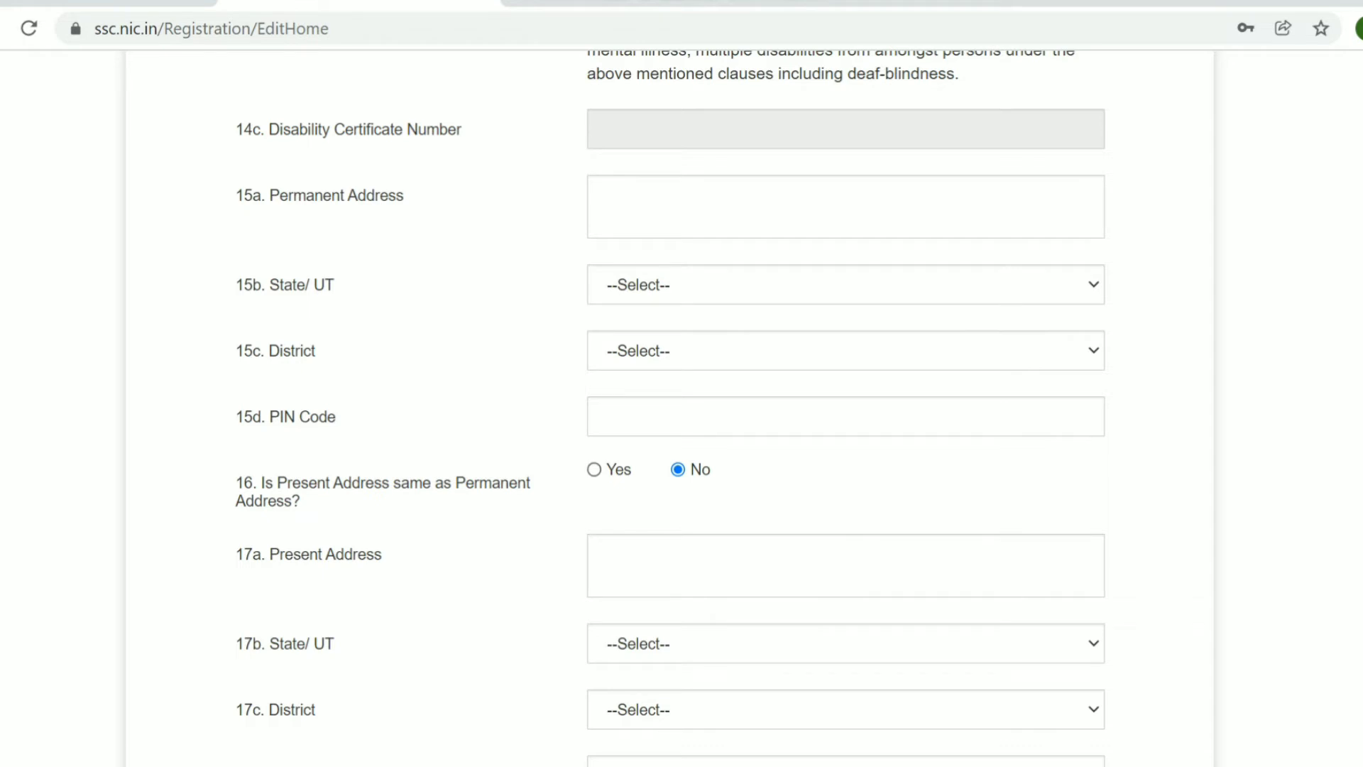
pyautogui.click(594, 469)
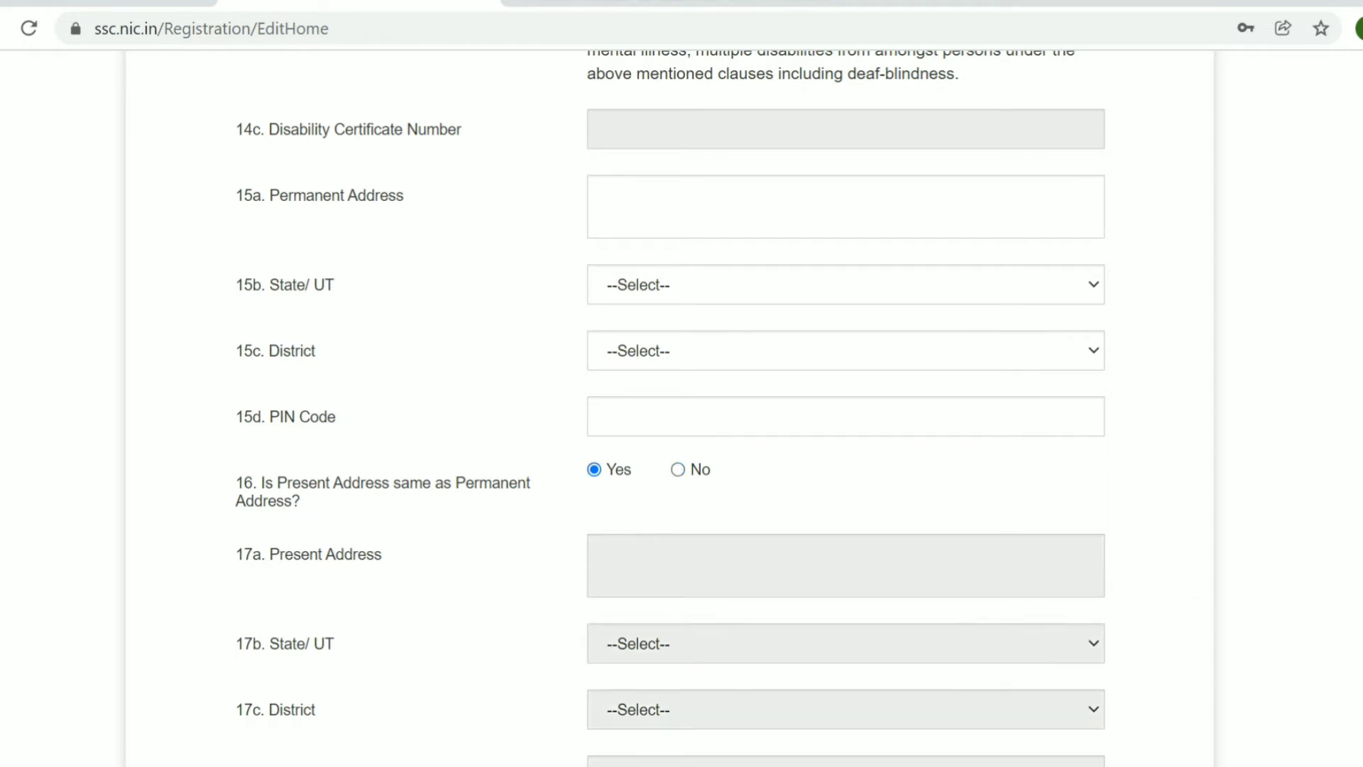
pyautogui.scroll(-5, 682, 412)
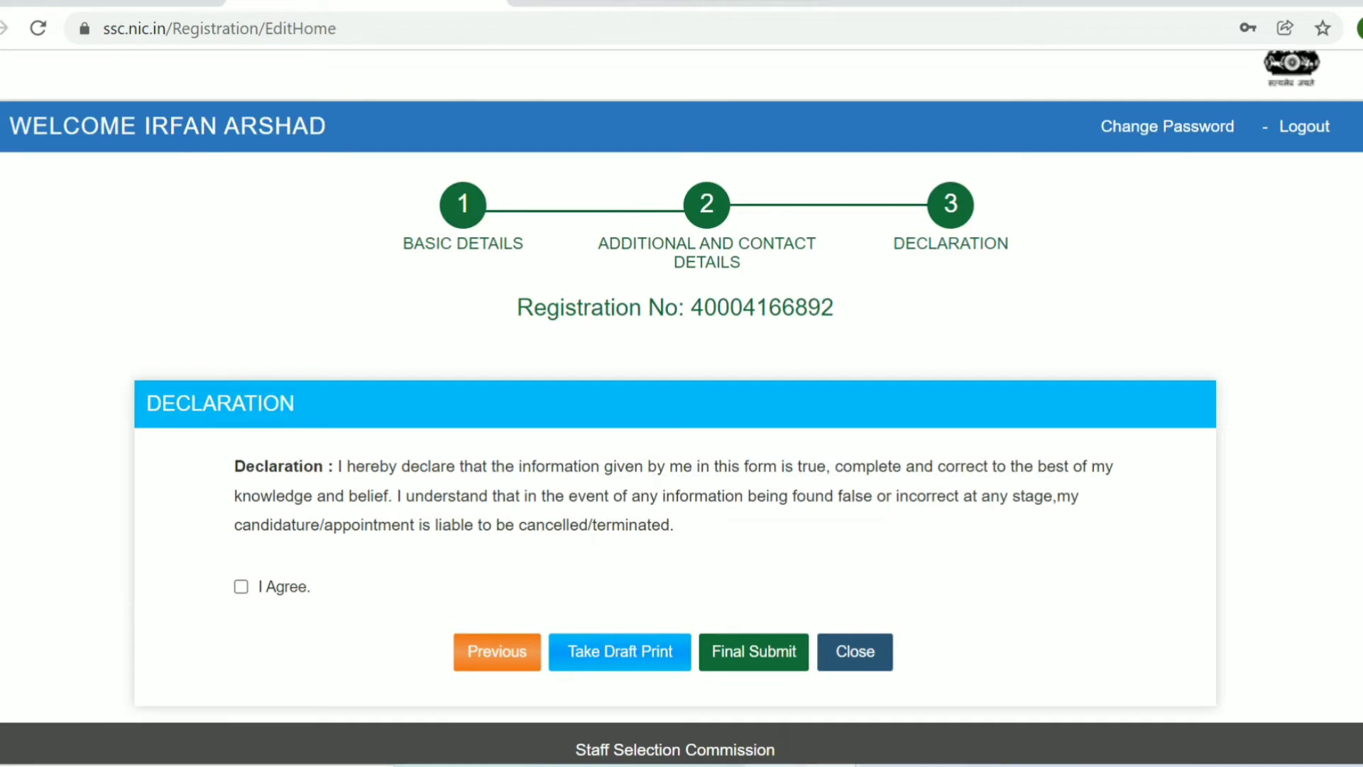
# - Tick I Agree on the registration declaration and make the final submission
pyautogui.click(240, 586)
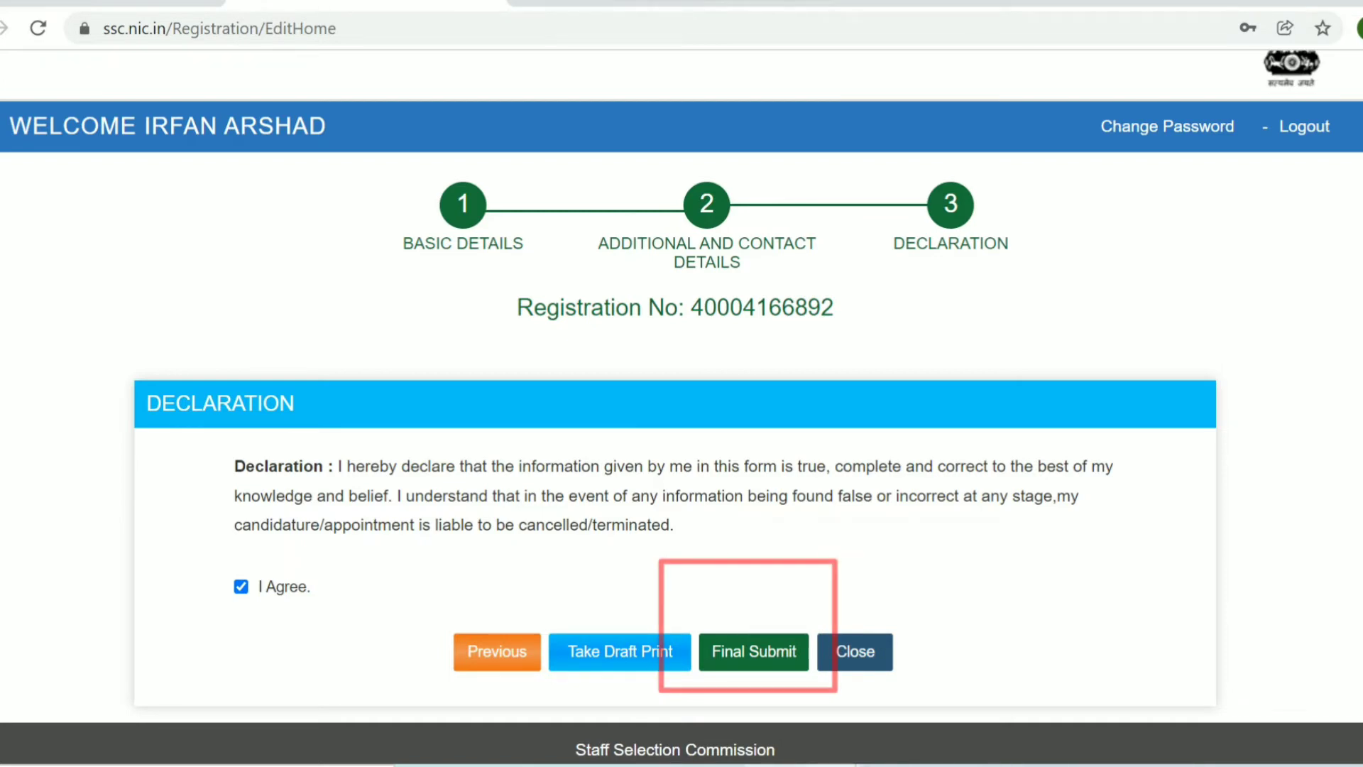
pyautogui.click(754, 651)
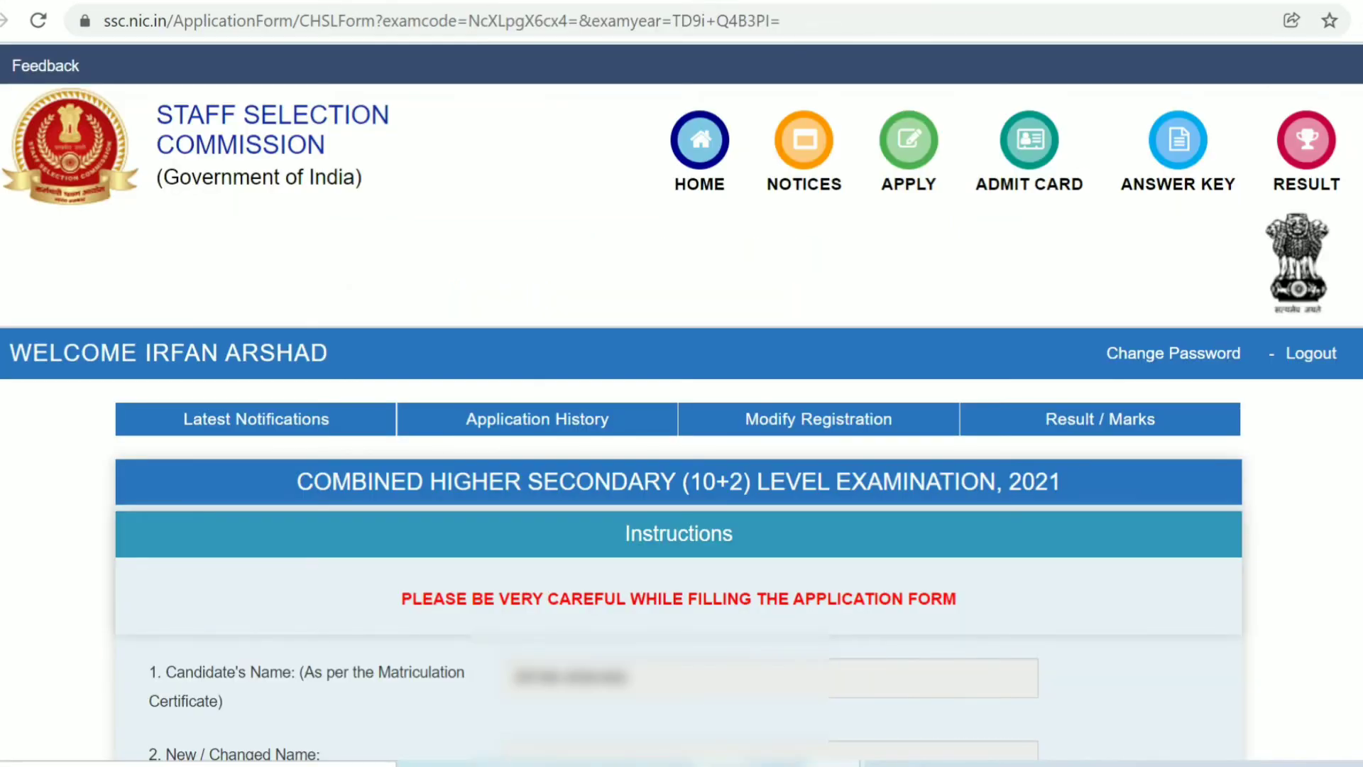
# - Scroll down the CHSL form to item 15, Preference of Examination Centres
pyautogui.scroll(-6, 681, 398)
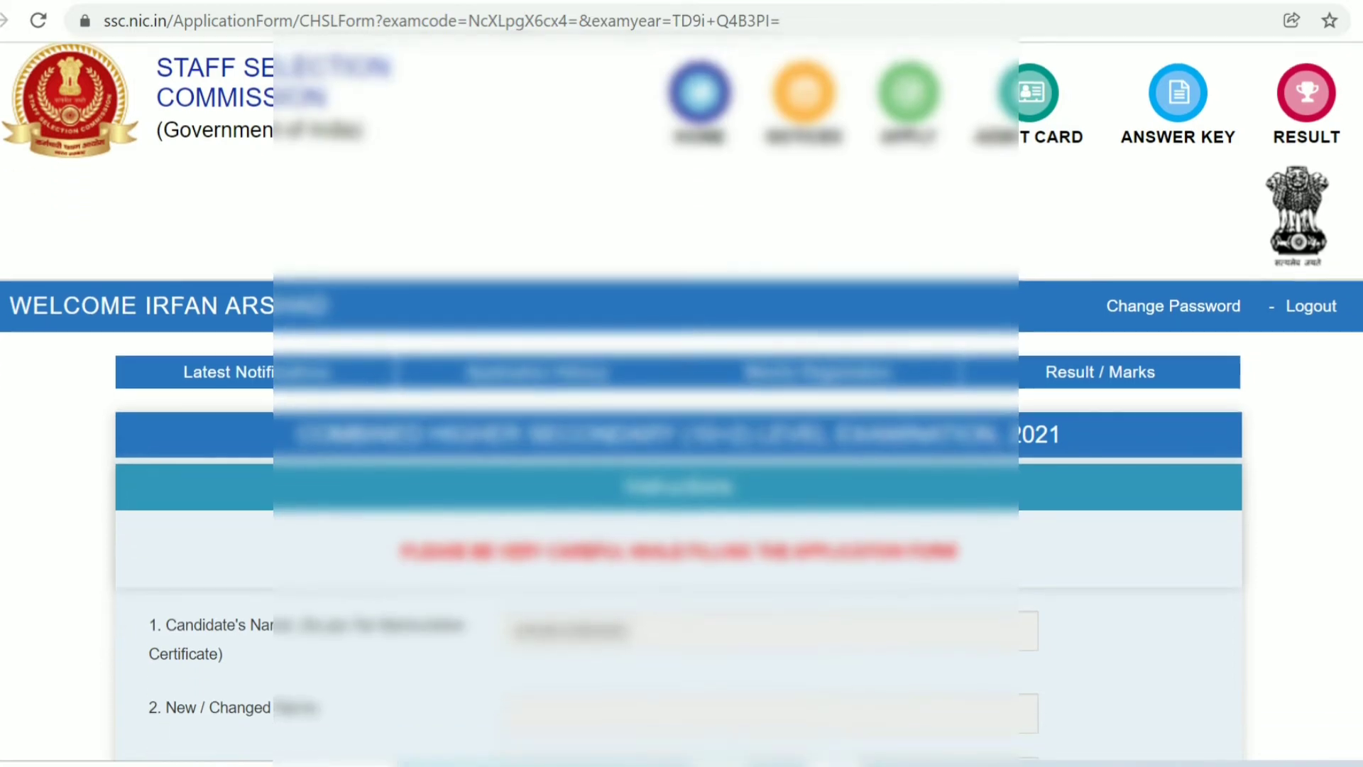
pyautogui.scroll(-5, 682, 398)
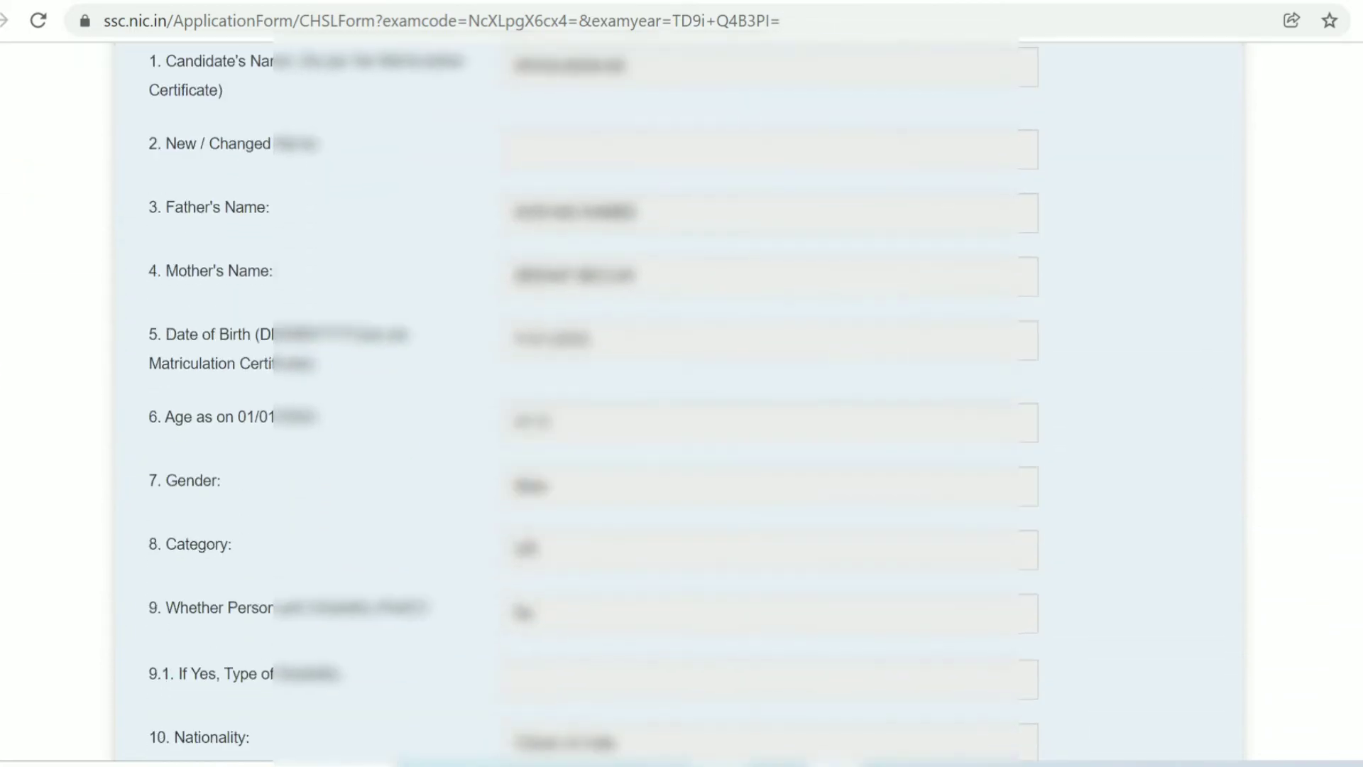
pyautogui.scroll(-7, 681, 398)
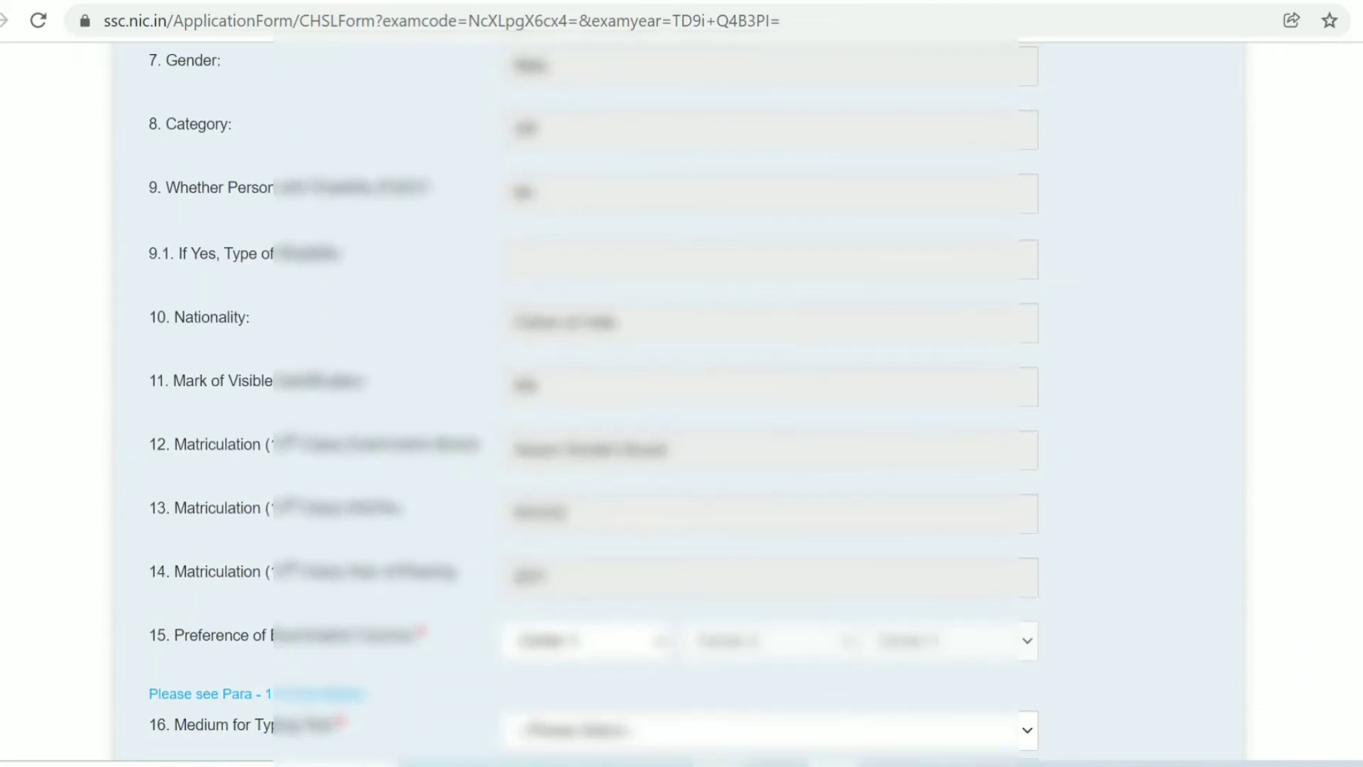
pyautogui.scroll(-2, 682, 398)
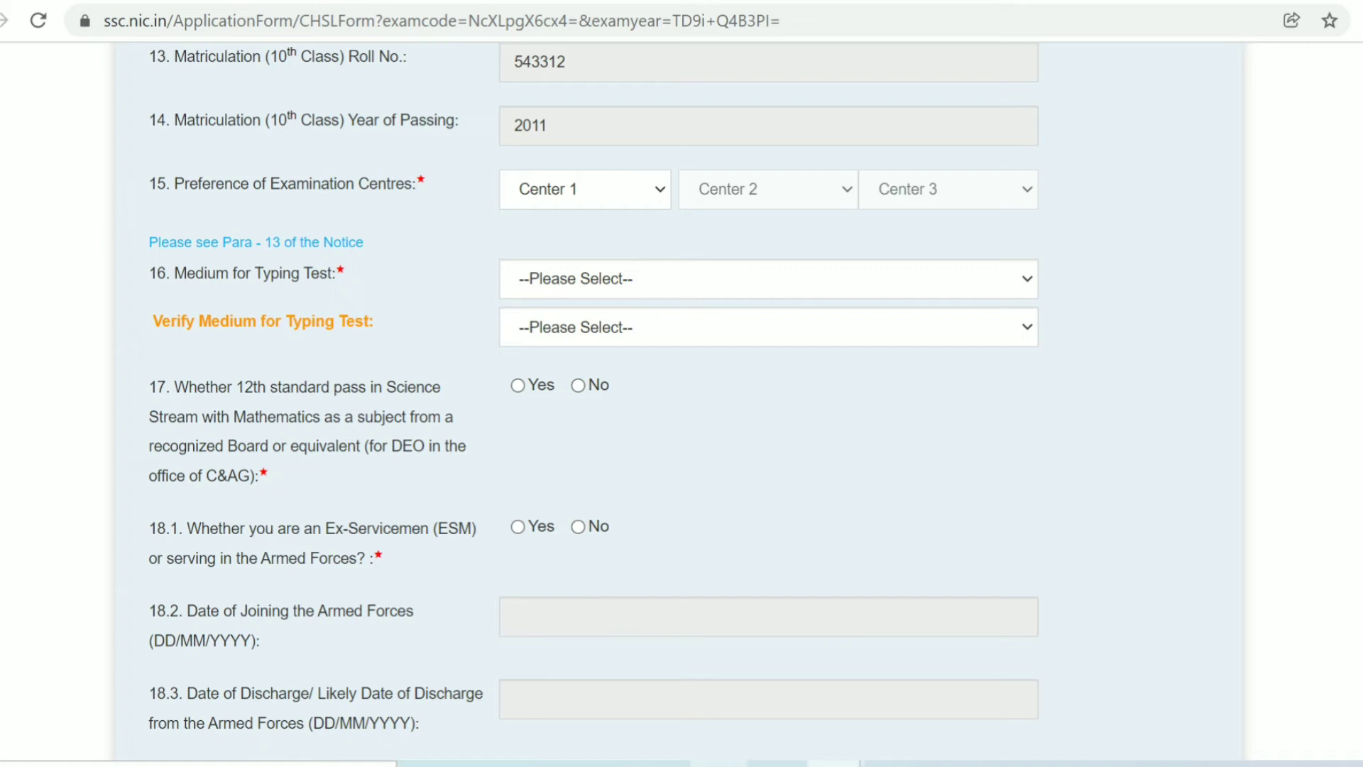
# - Choose SR-Chennai(8201) as the first exam centre preference
pyautogui.click(585, 189)
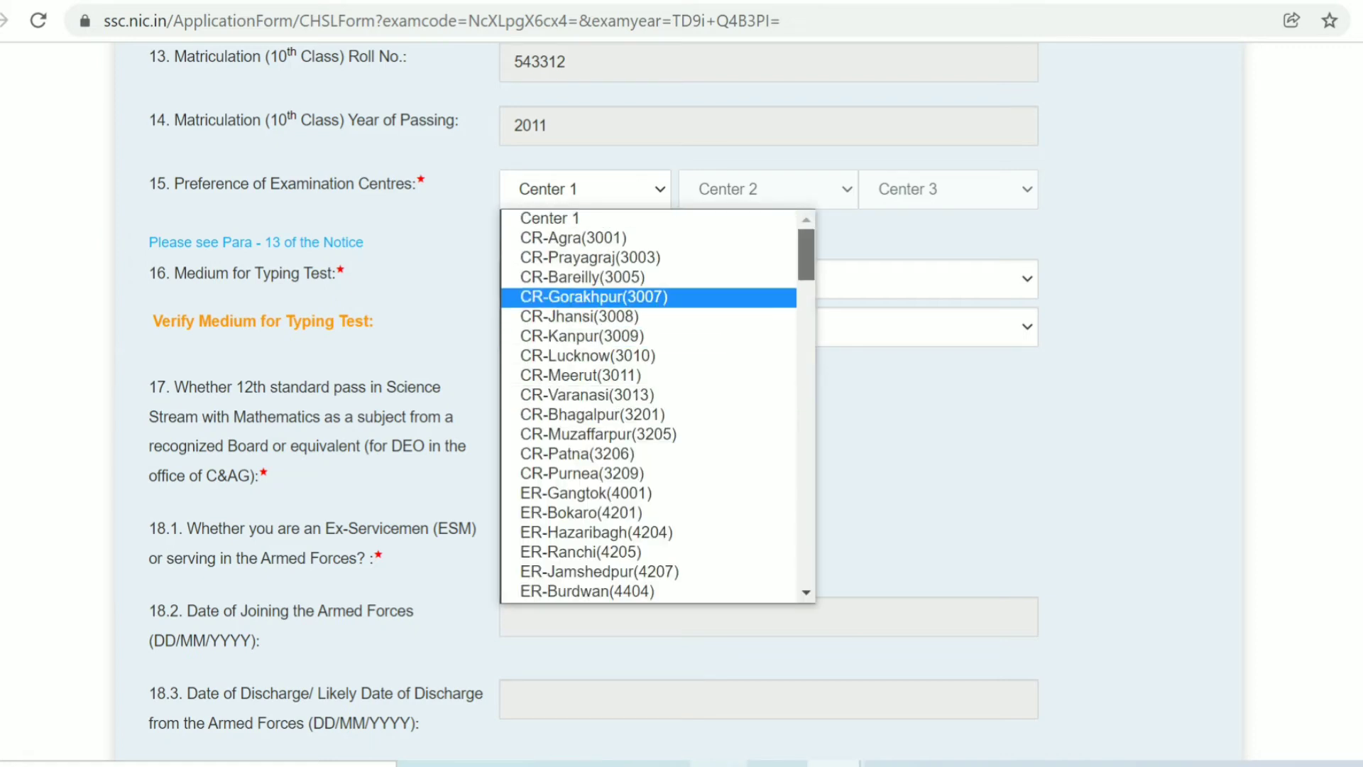
pyautogui.scroll(-3, 658, 404)
pyautogui.scroll(-1, 658, 405)
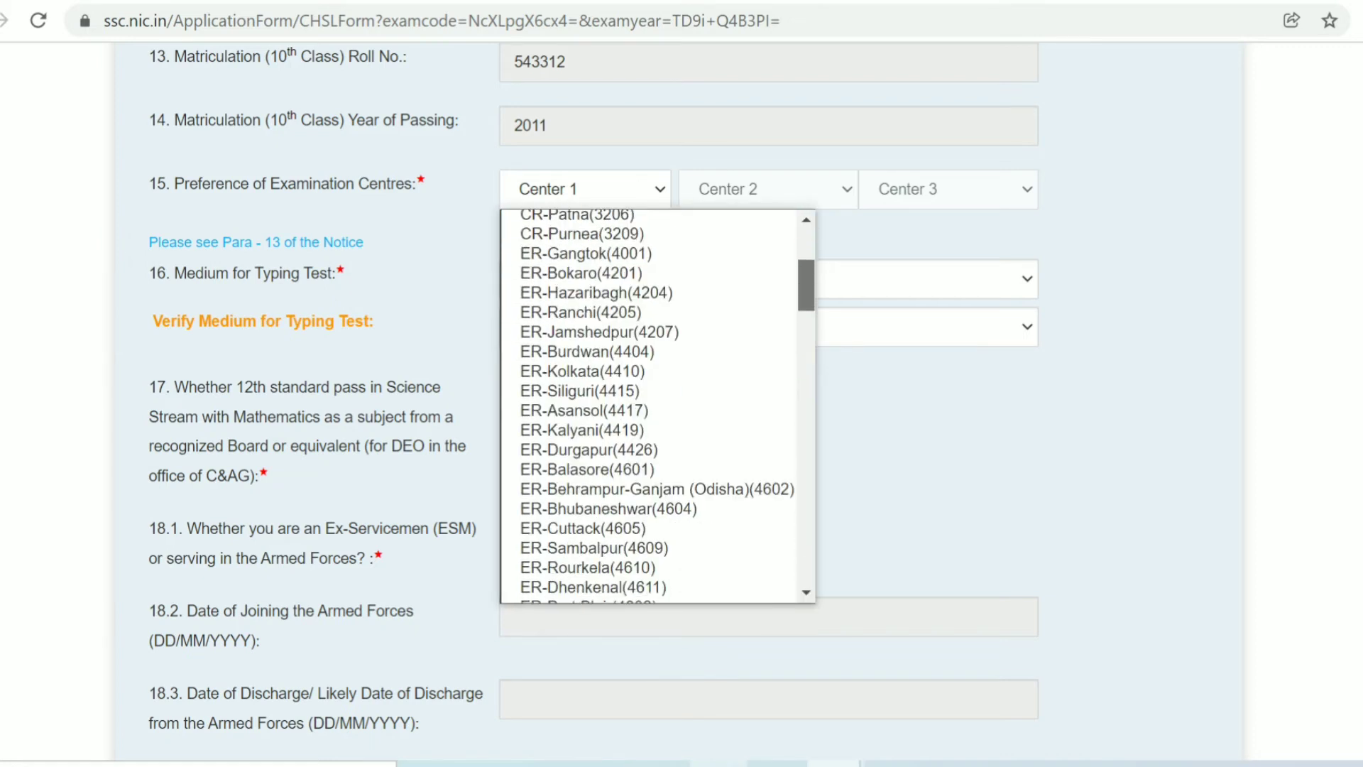
pyautogui.scroll(-6, 658, 404)
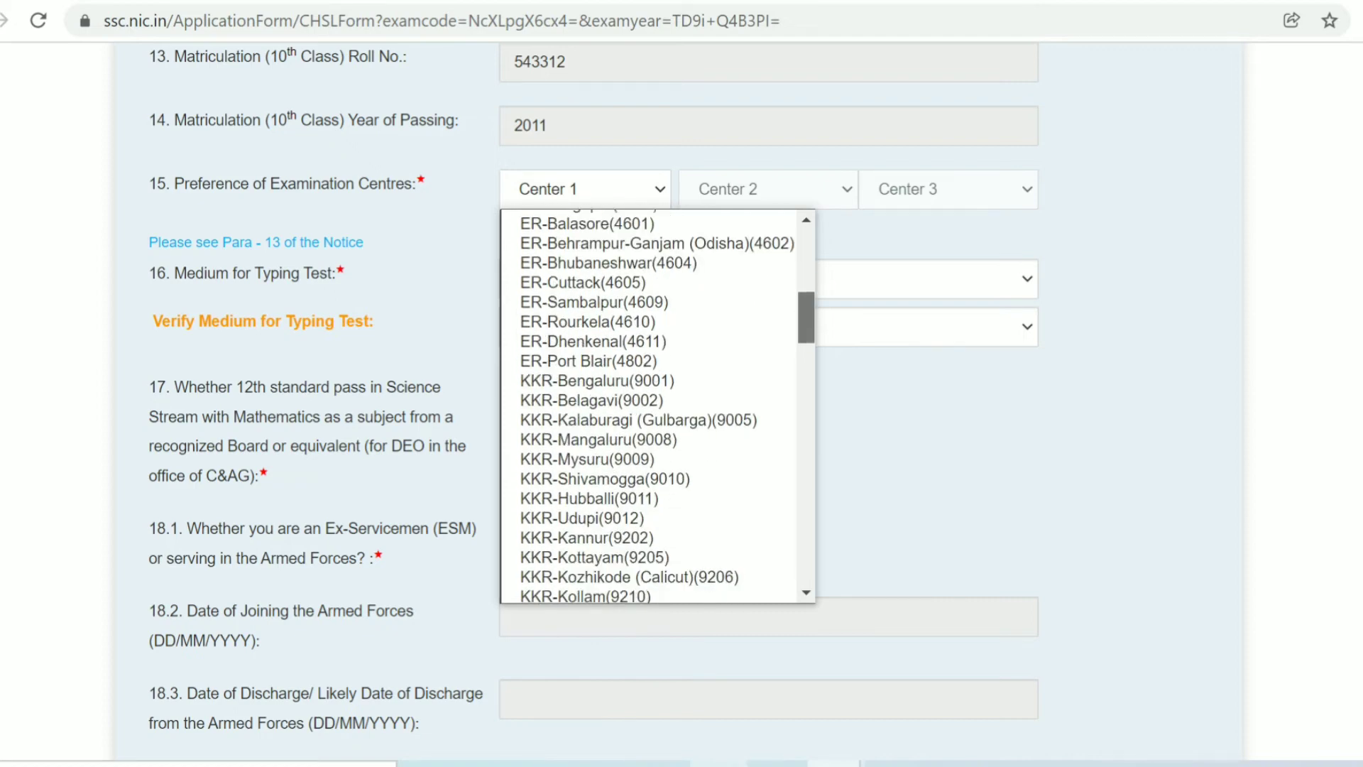
pyautogui.scroll(-4, 658, 405)
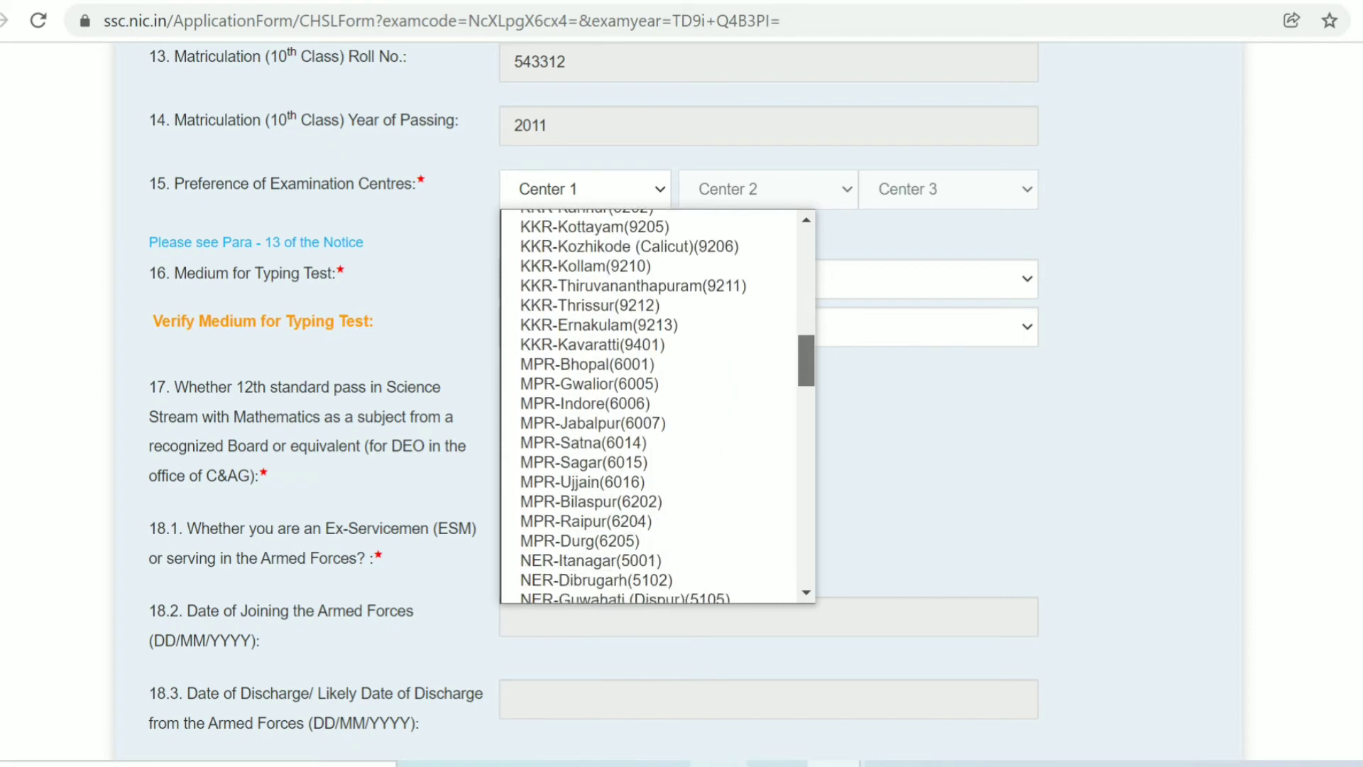
pyautogui.scroll(-7, 658, 405)
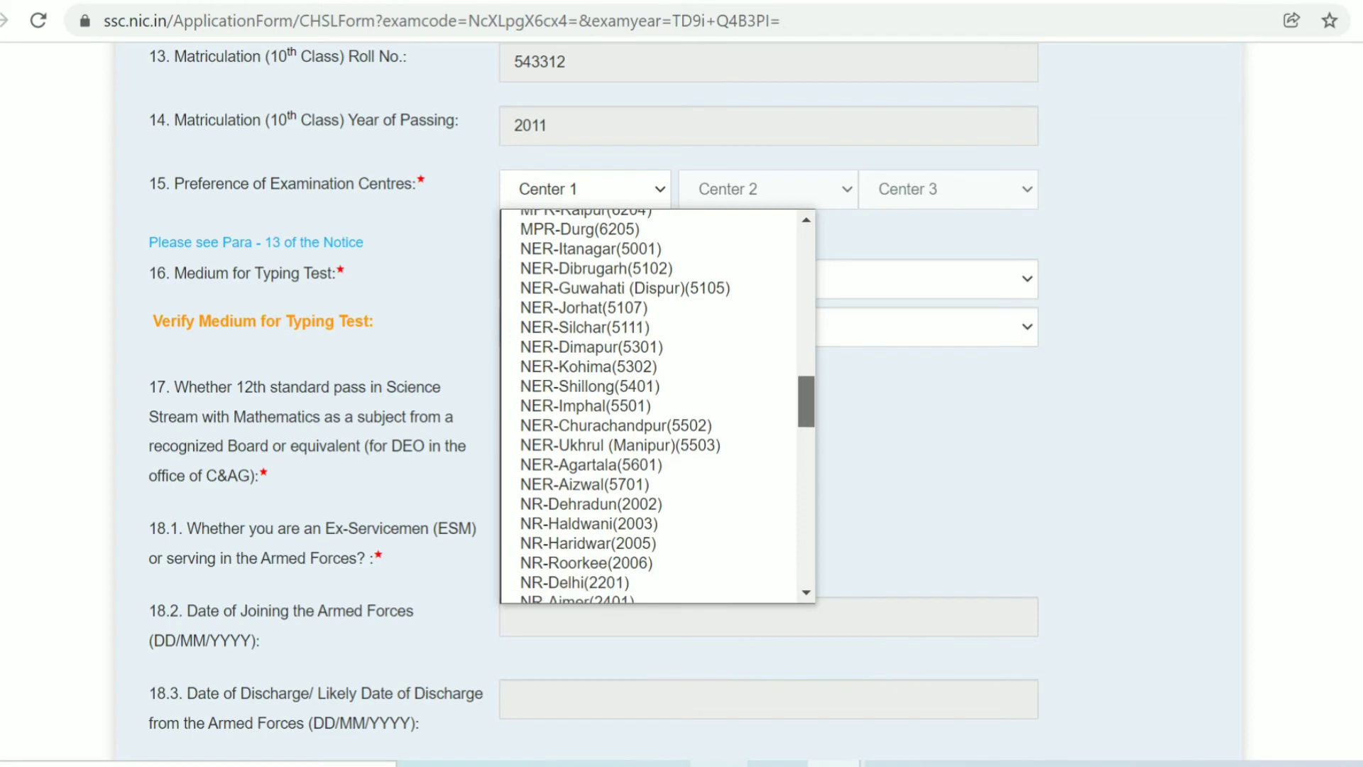
pyautogui.scroll(-8, 658, 405)
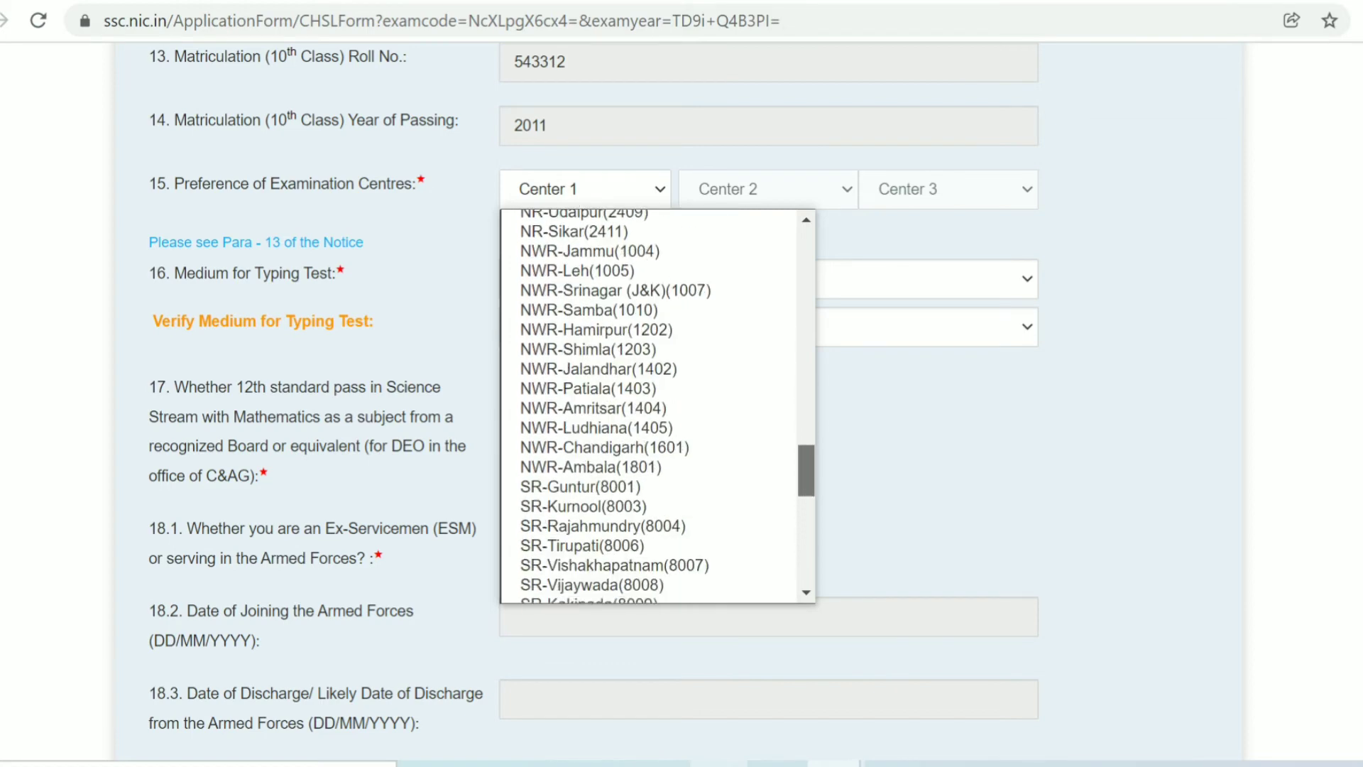
pyautogui.scroll(-3, 658, 405)
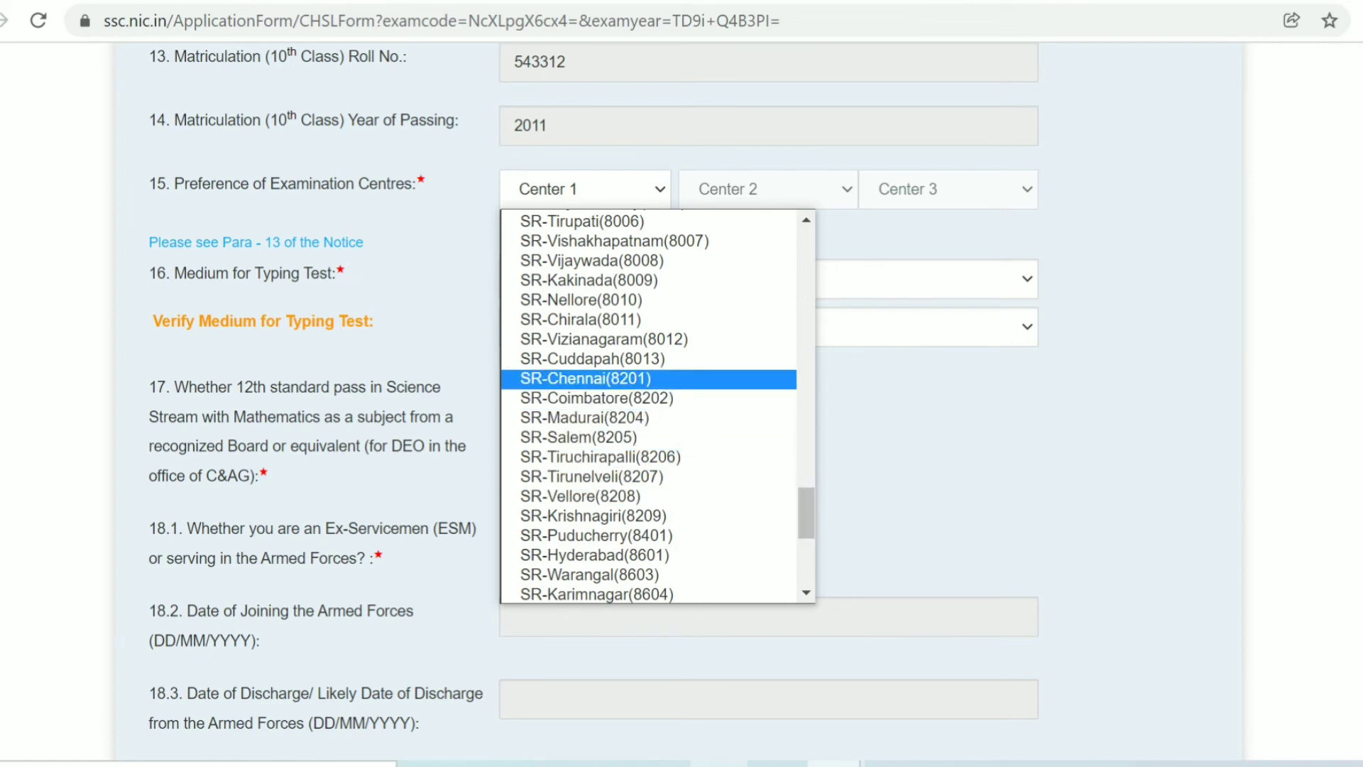
pyautogui.click(586, 379)
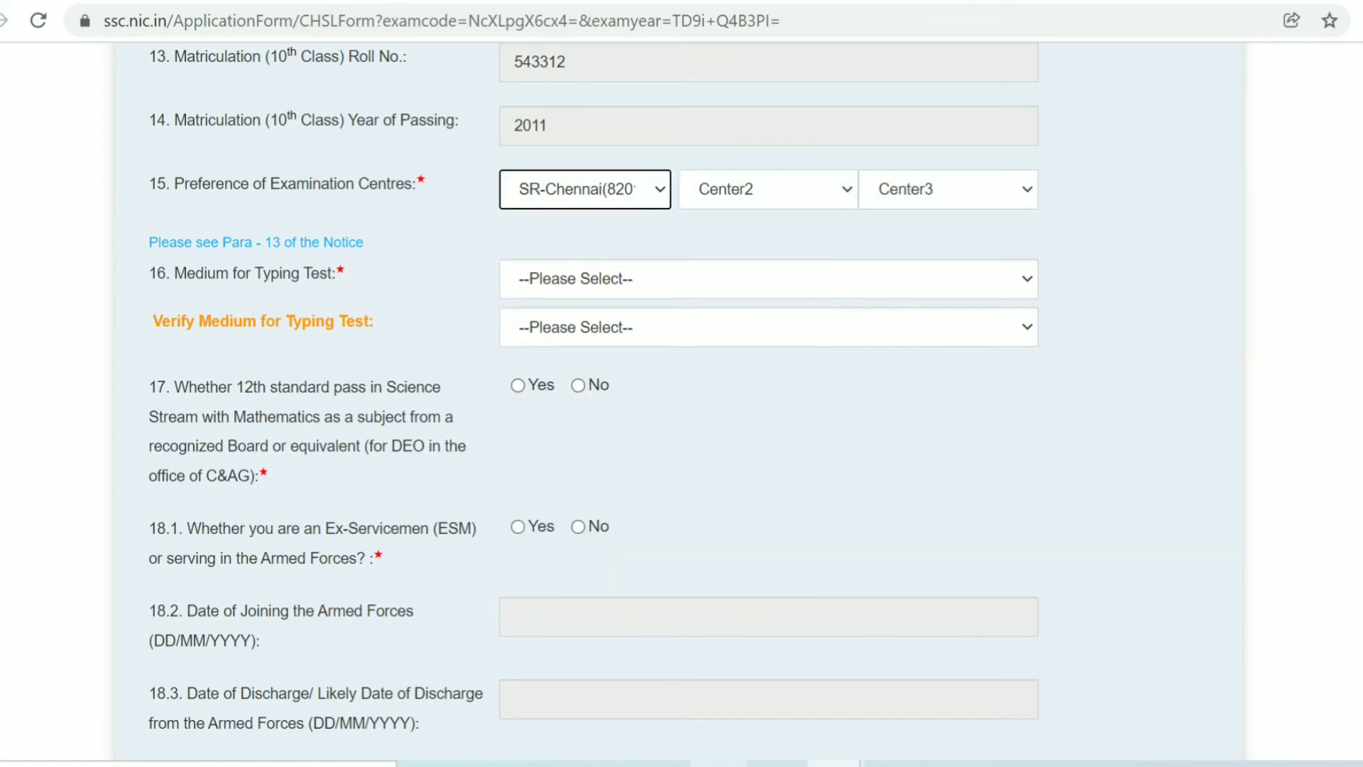
# - Set the second and third centres to SR-Salem(8205) and SR-Nellore(8010)
pyautogui.click(768, 189)
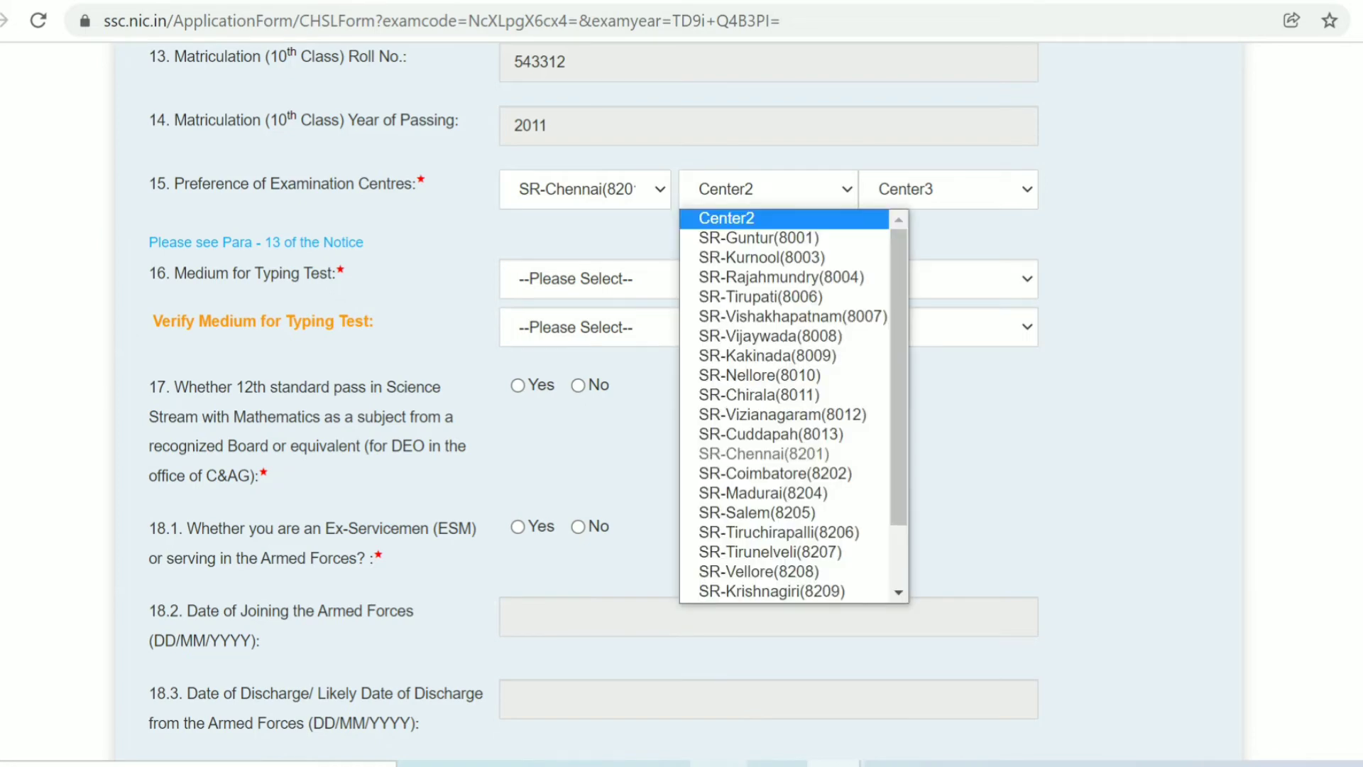
pyautogui.scroll(-1, 760, 359)
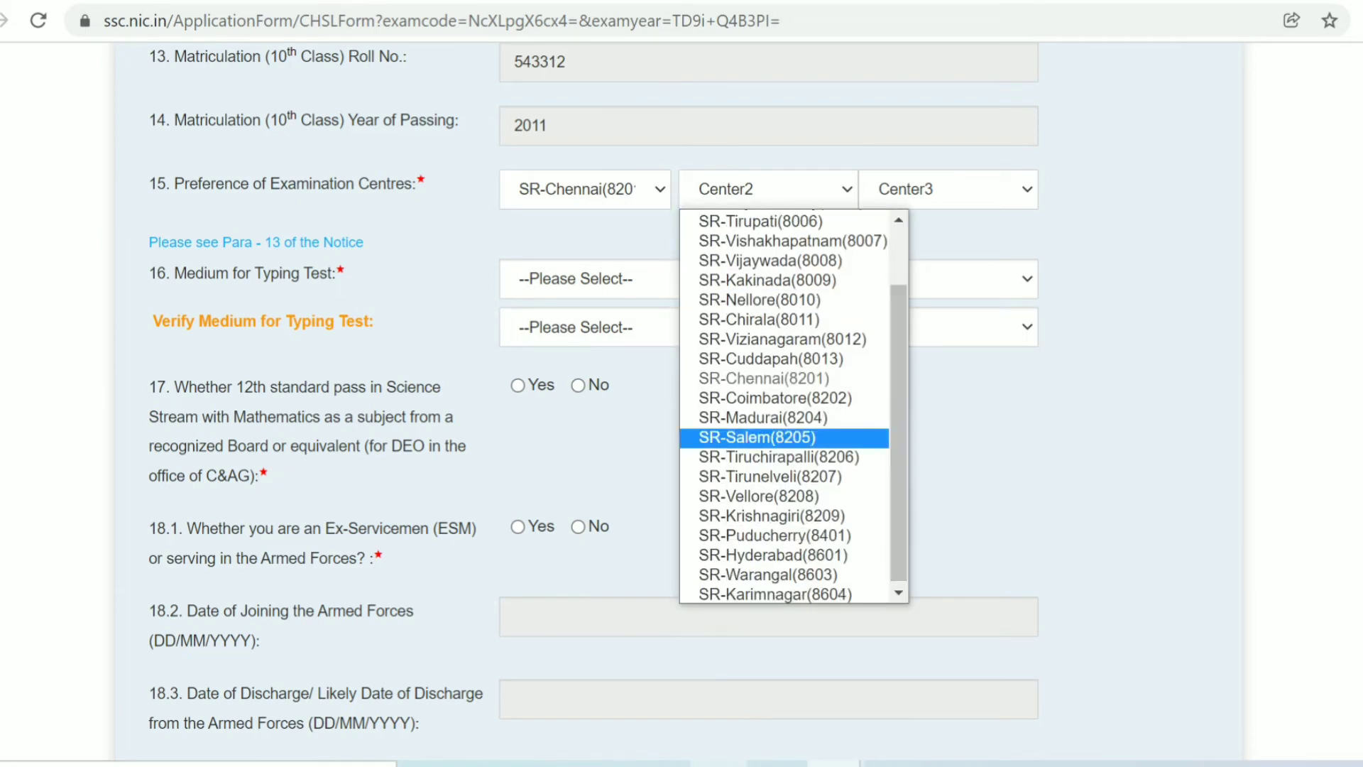
pyautogui.click(757, 437)
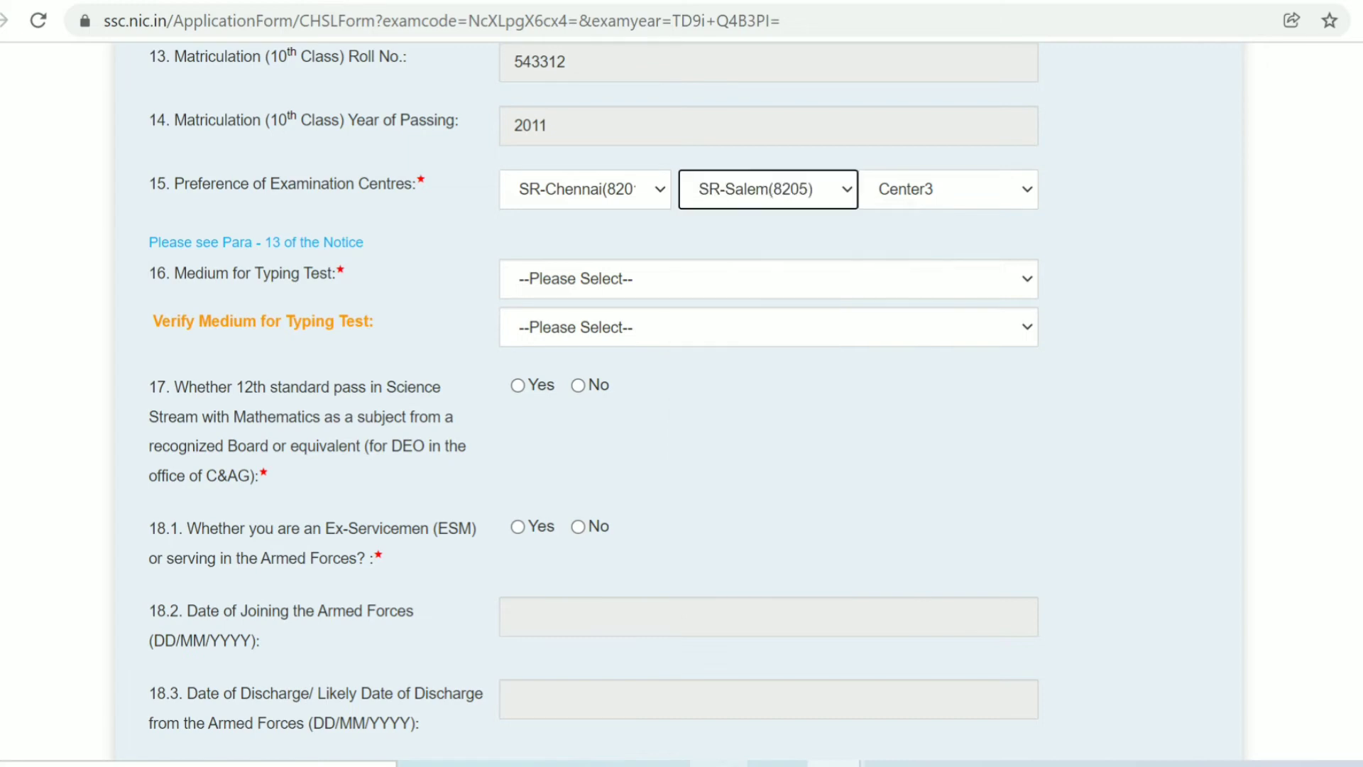
pyautogui.click(948, 189)
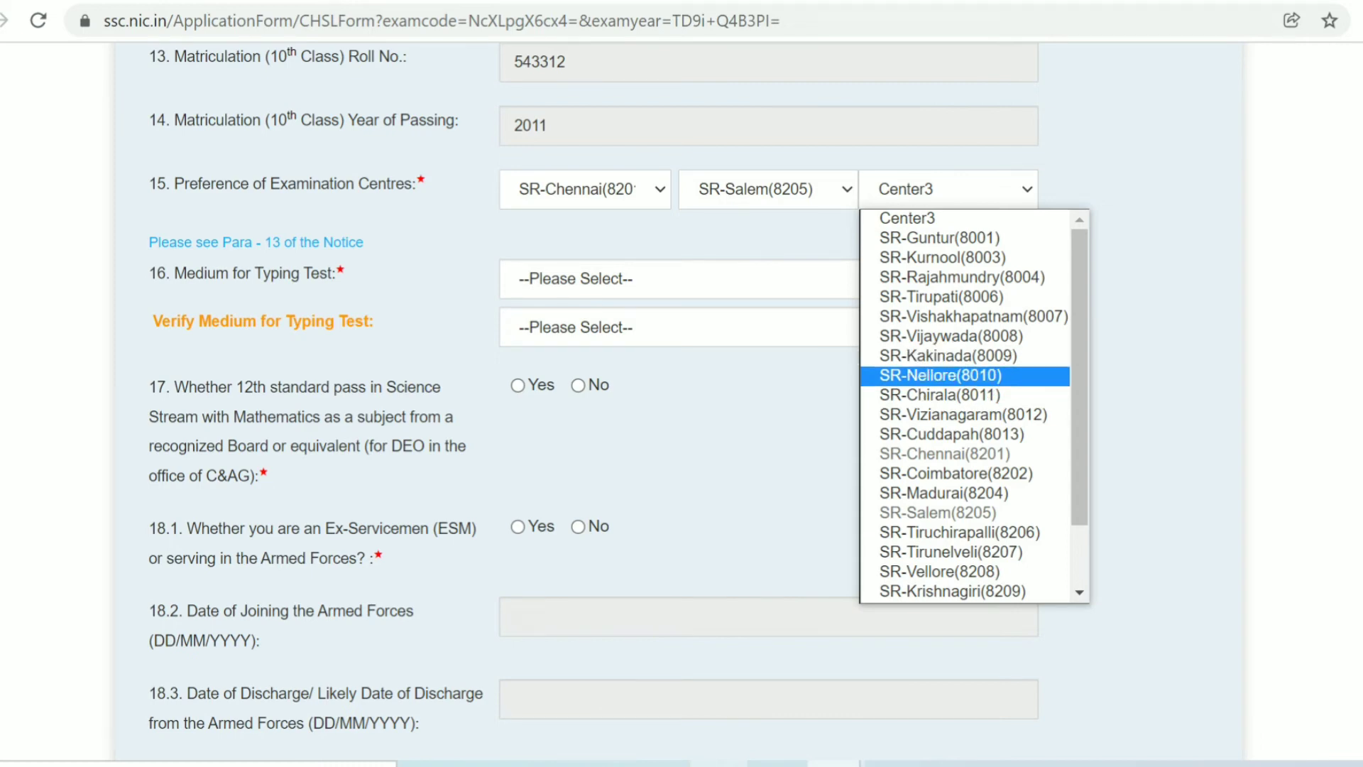
pyautogui.click(939, 374)
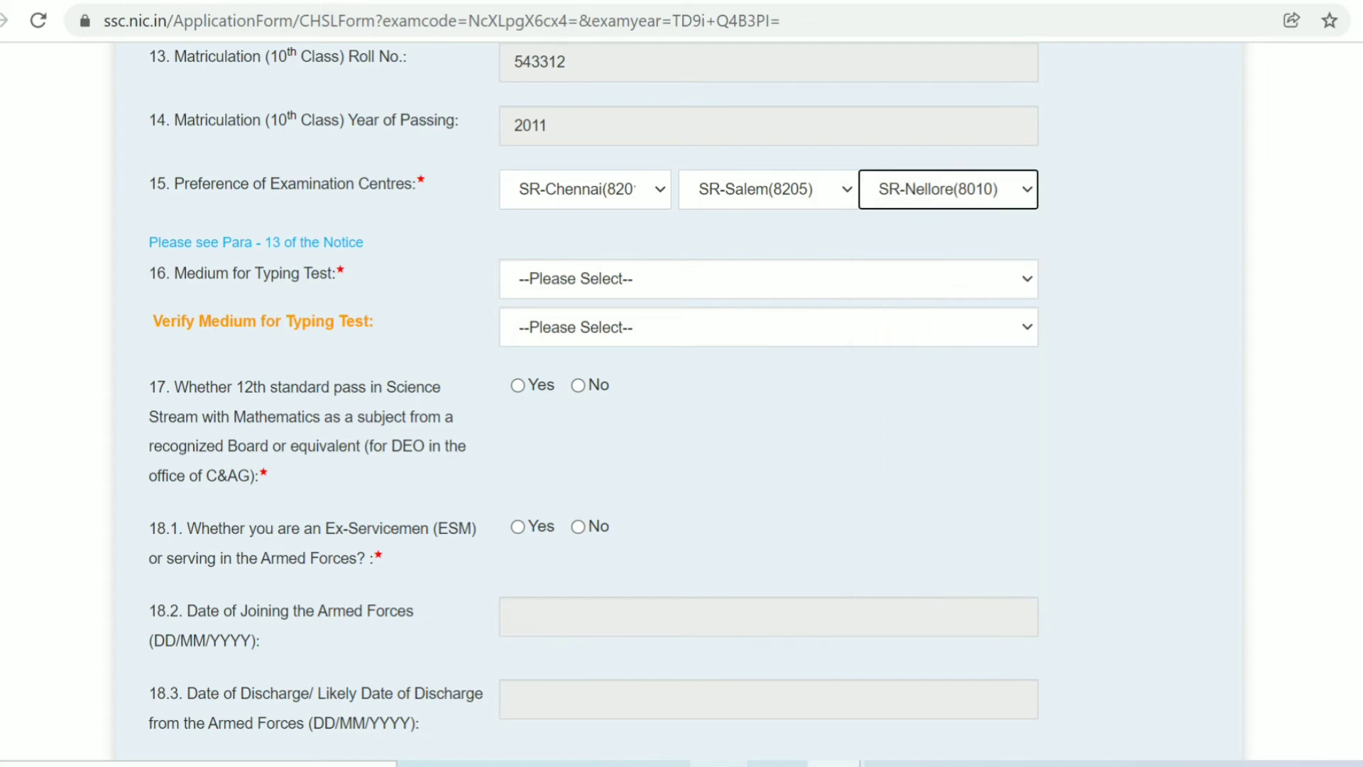
pyautogui.click(768, 279)
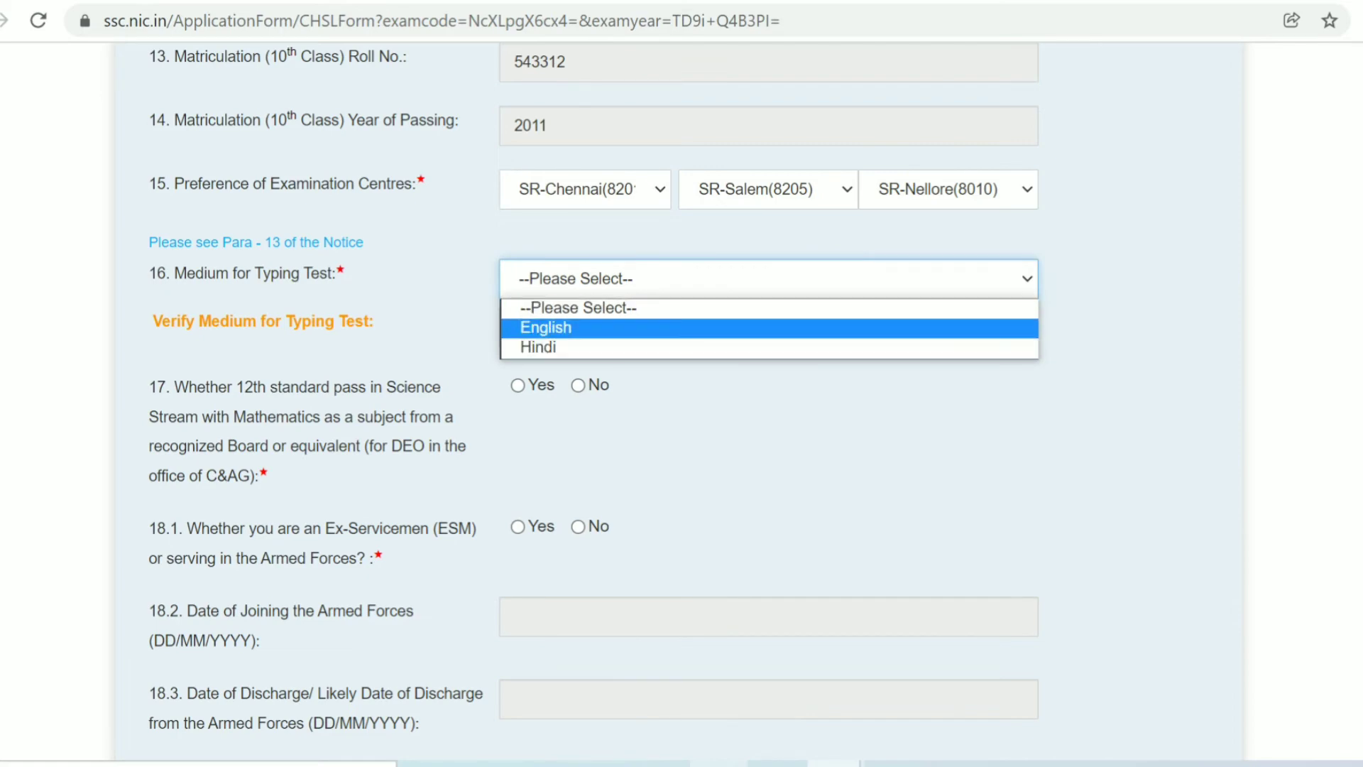
# - Choose English in both Medium for Typing Test and Verify Medium for Typing Test
pyautogui.click(545, 327)
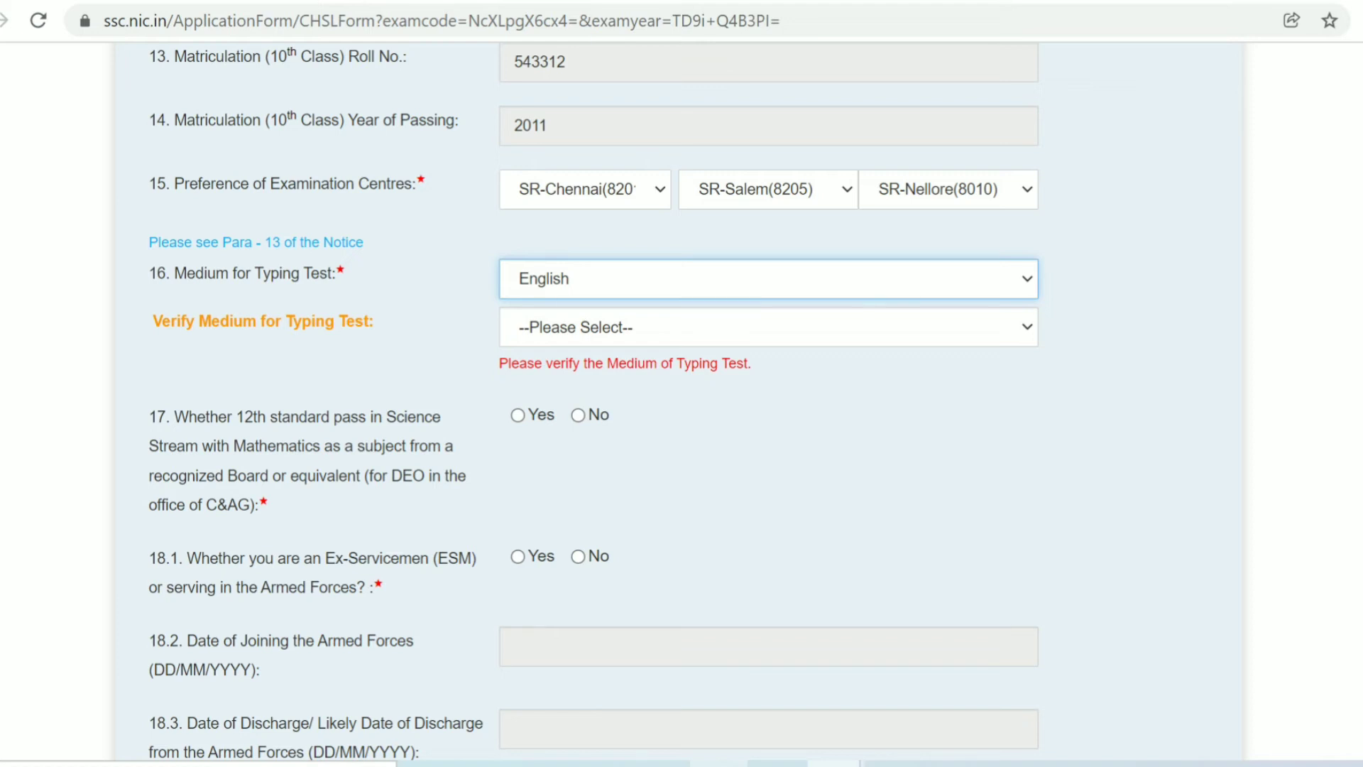
pyautogui.click(575, 327)
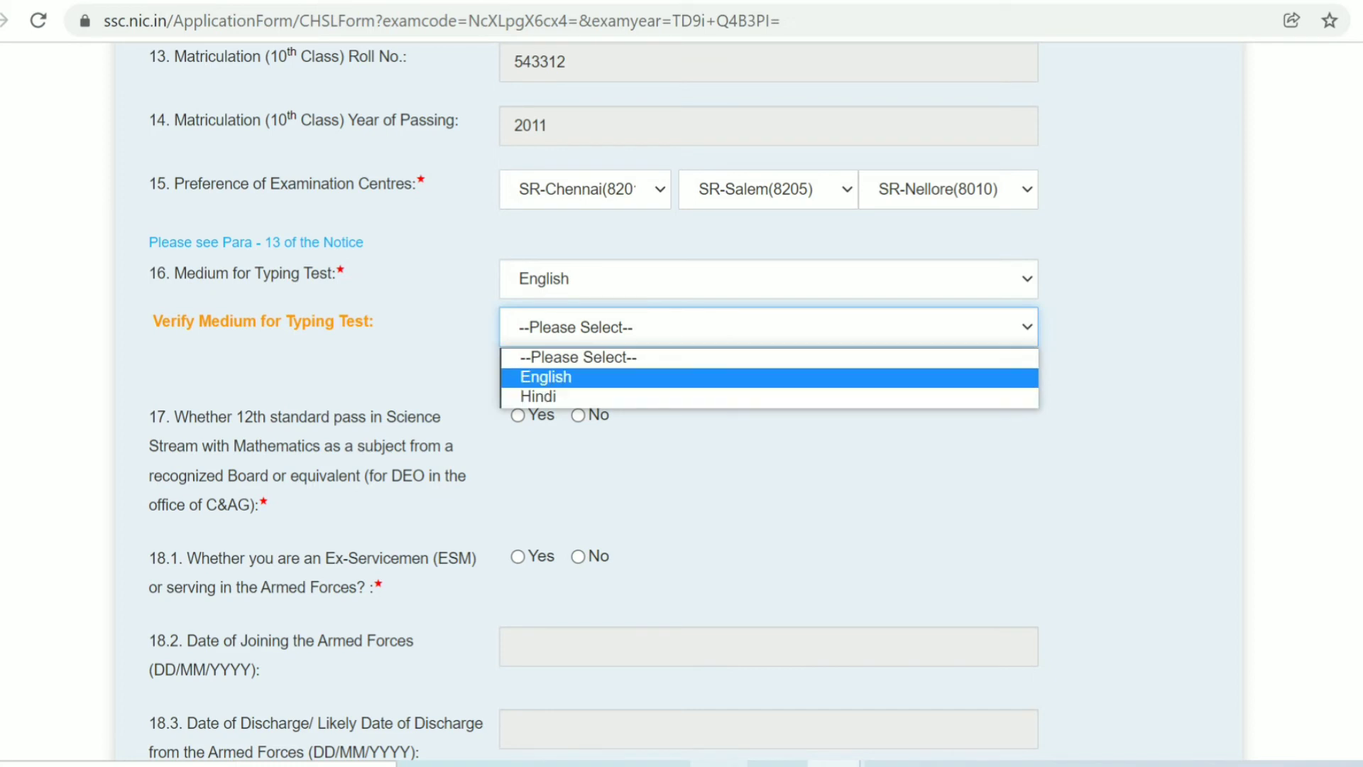
pyautogui.press('Return')
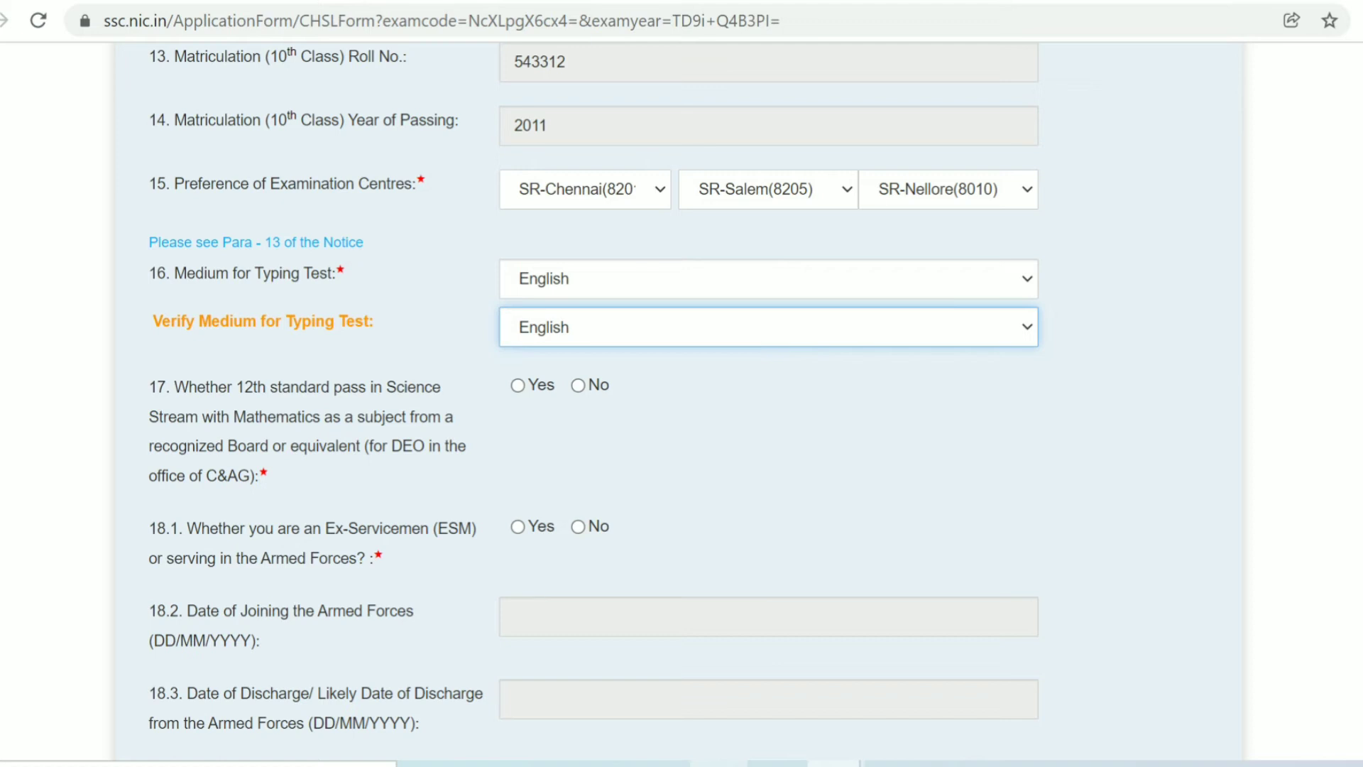
# - Mark Yes for item 17 (12th Science with Mathematics) and No for item 18.1 Ex-Serviceman
pyautogui.click(517, 385)
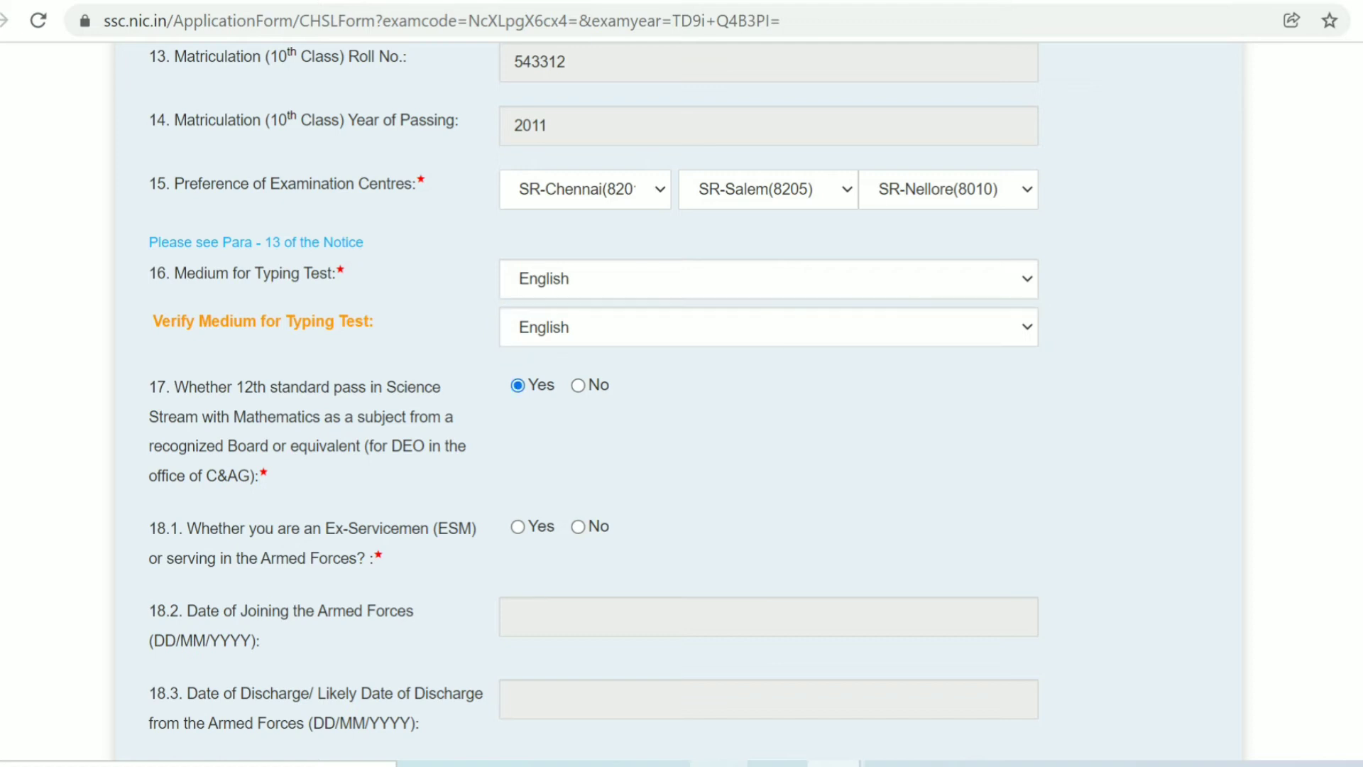
pyautogui.click(578, 526)
pyautogui.scroll(-3, 578, 527)
pyautogui.scroll(-2, 593, 402)
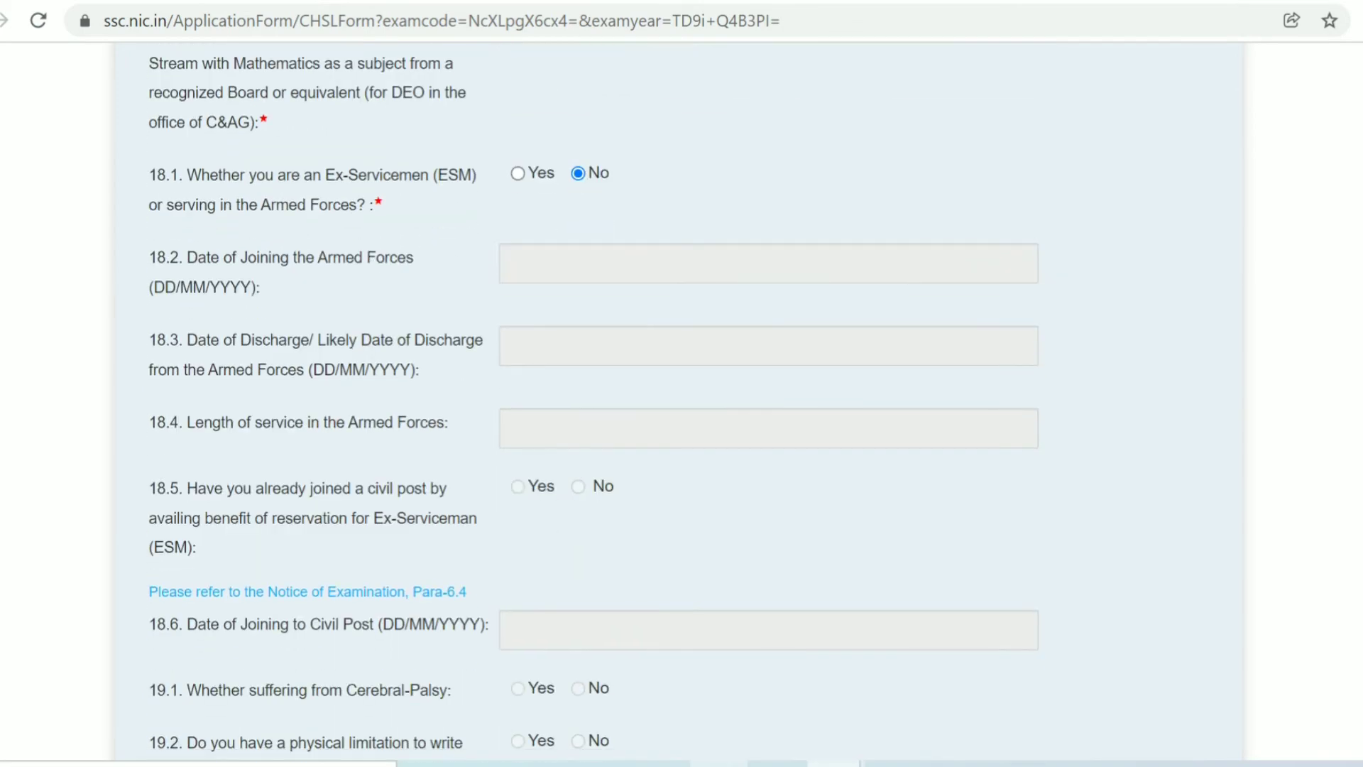
pyautogui.scroll(-2, 593, 401)
pyautogui.scroll(-2, 593, 401)
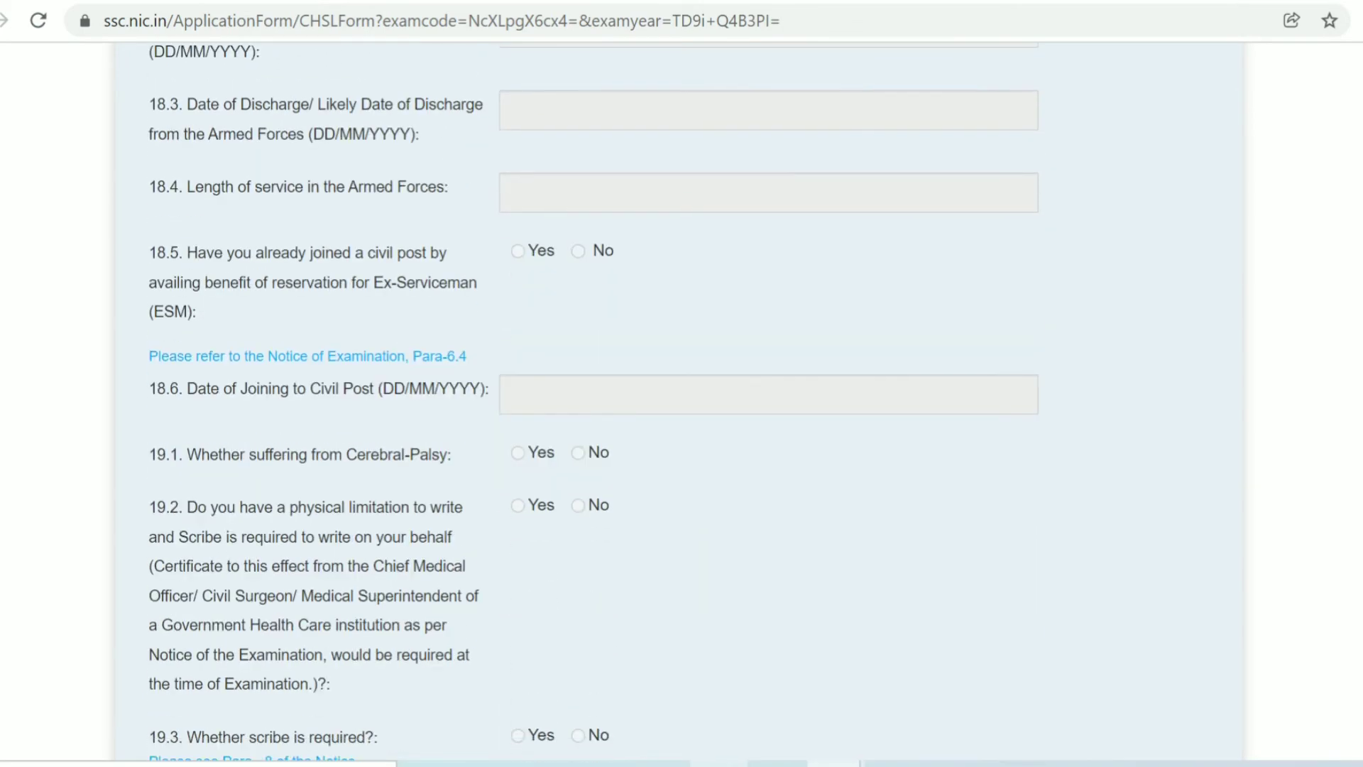
pyautogui.scroll(-4, 593, 401)
pyautogui.scroll(-2, 593, 401)
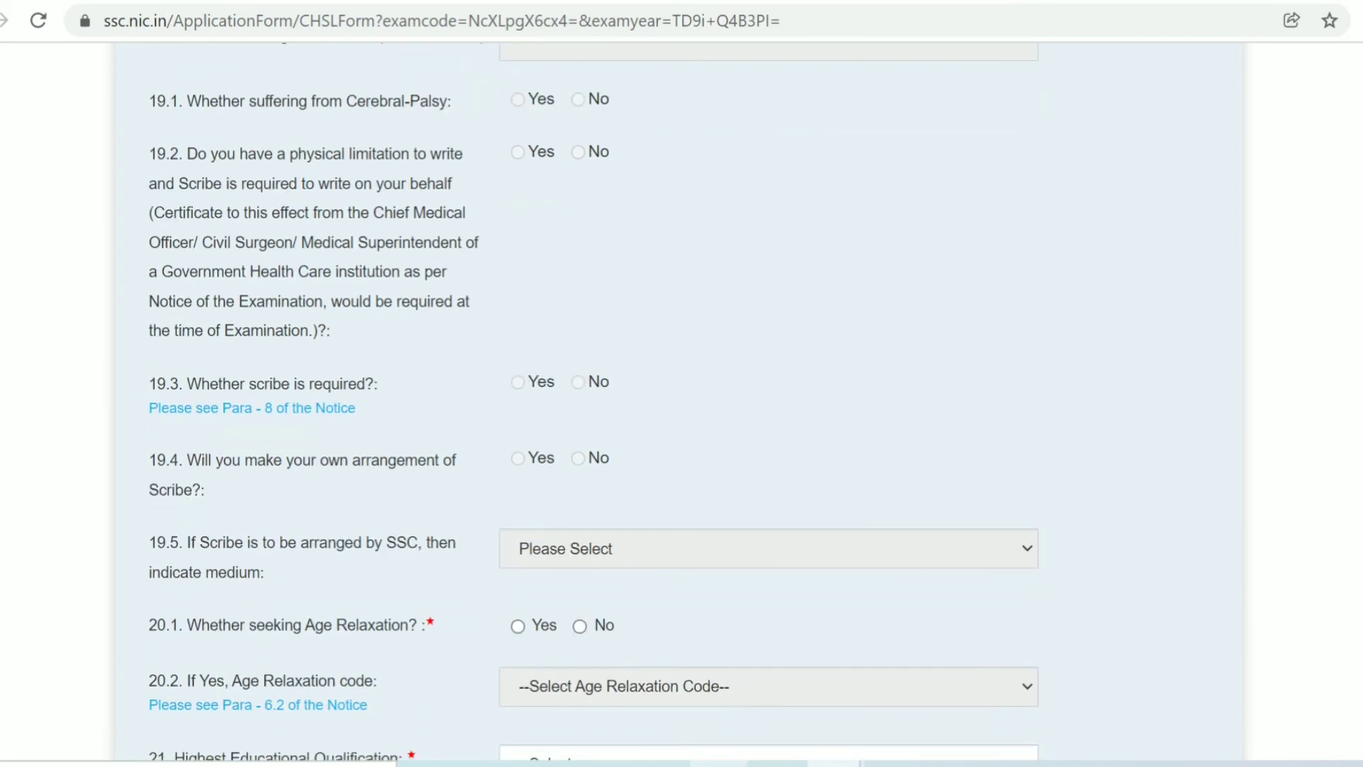
pyautogui.scroll(-2, 592, 402)
pyautogui.scroll(-2, 592, 401)
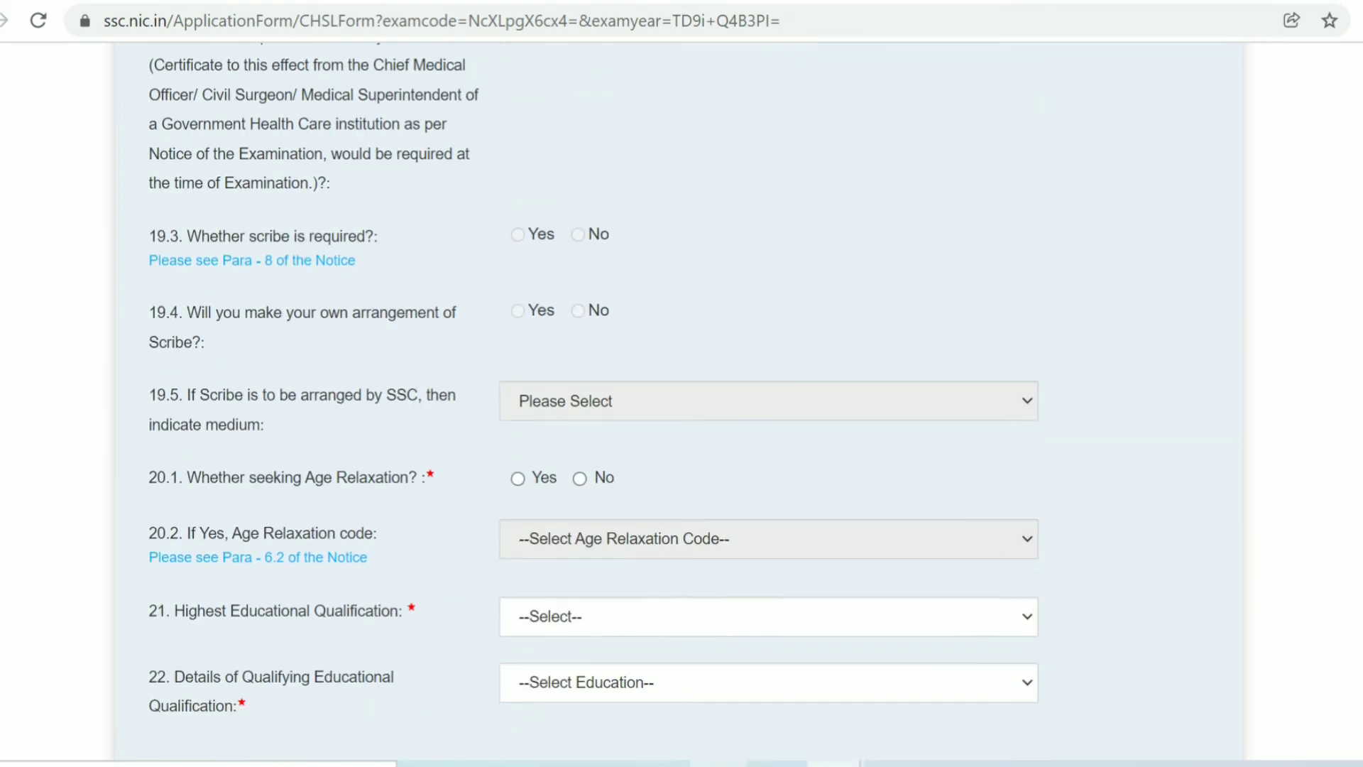
pyautogui.scroll(-2, 593, 401)
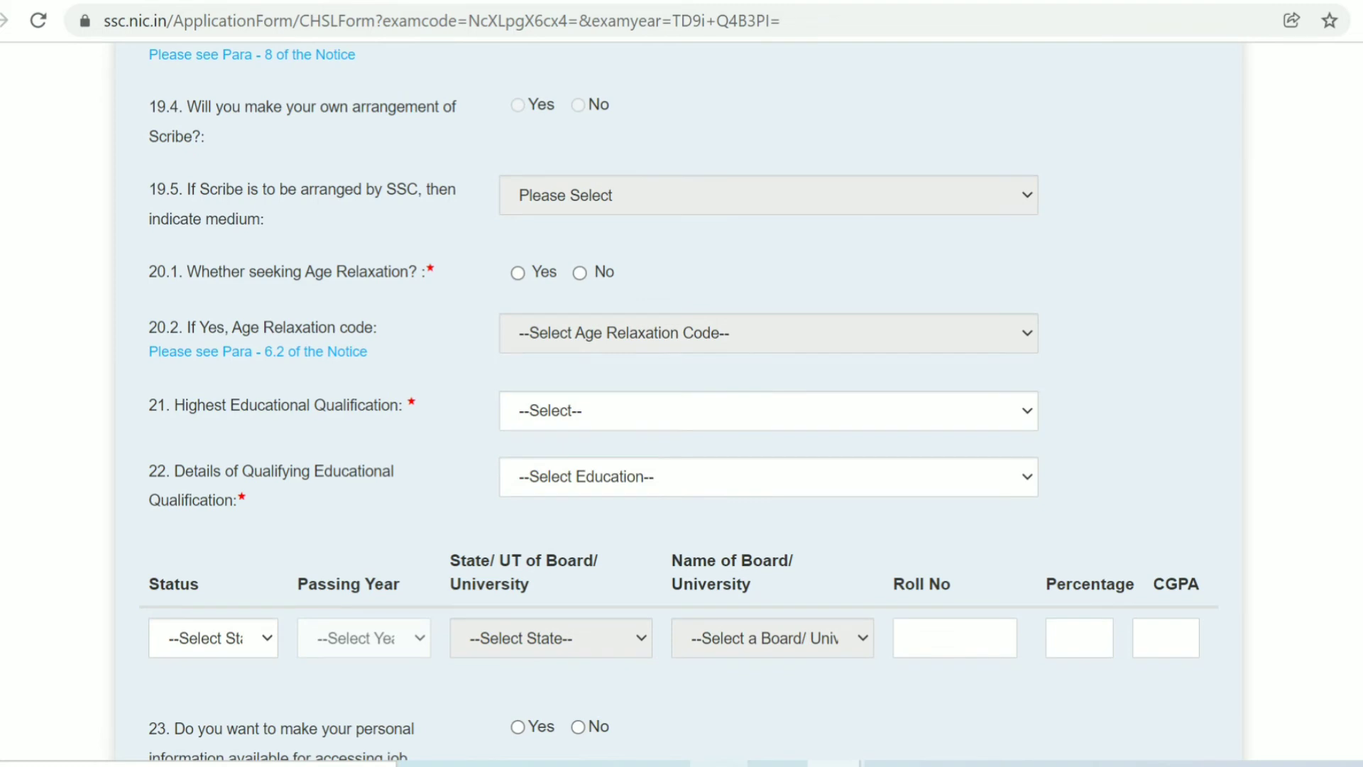
# - Answer No to age relaxation and set highest qualification to Intermediate/ Higher Secondary/ 10+2(2)
pyautogui.click(579, 272)
pyautogui.click(767, 410)
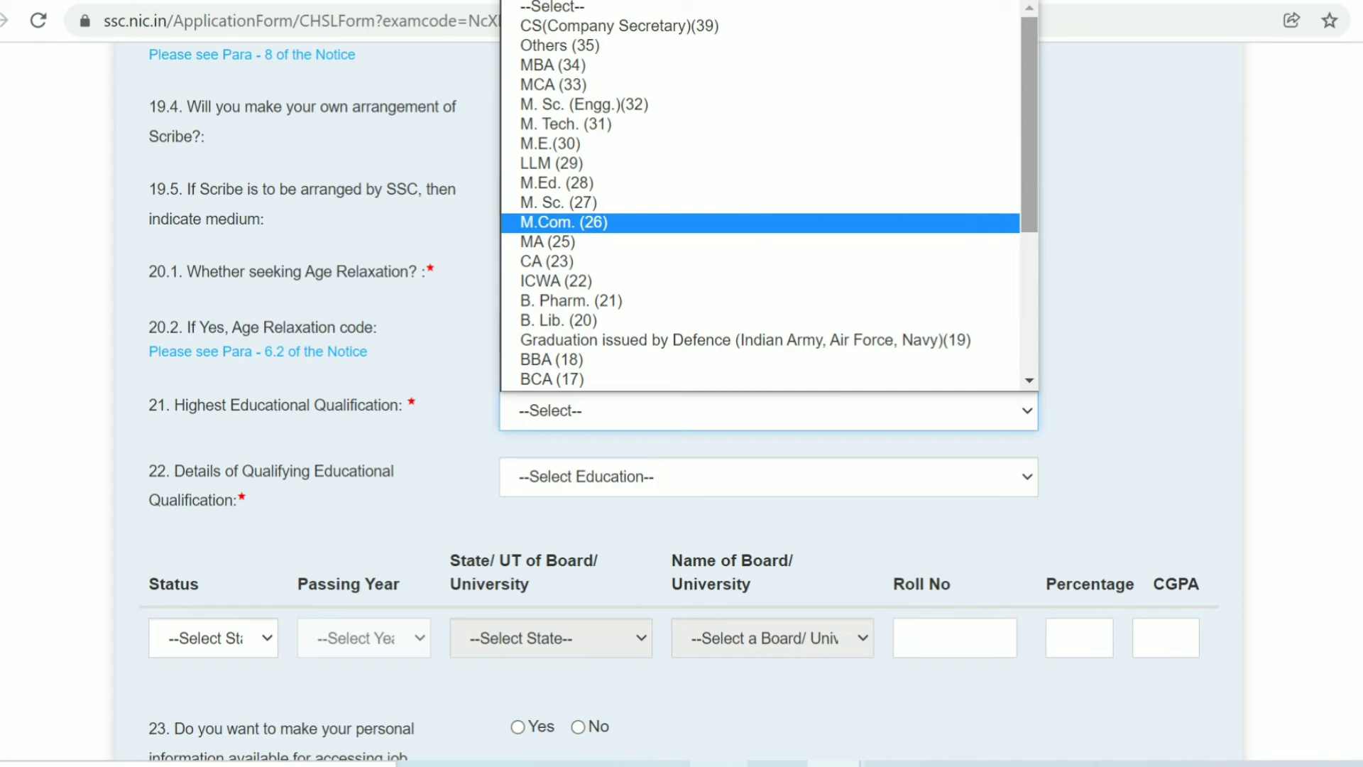
pyautogui.scroll(-4, 759, 196)
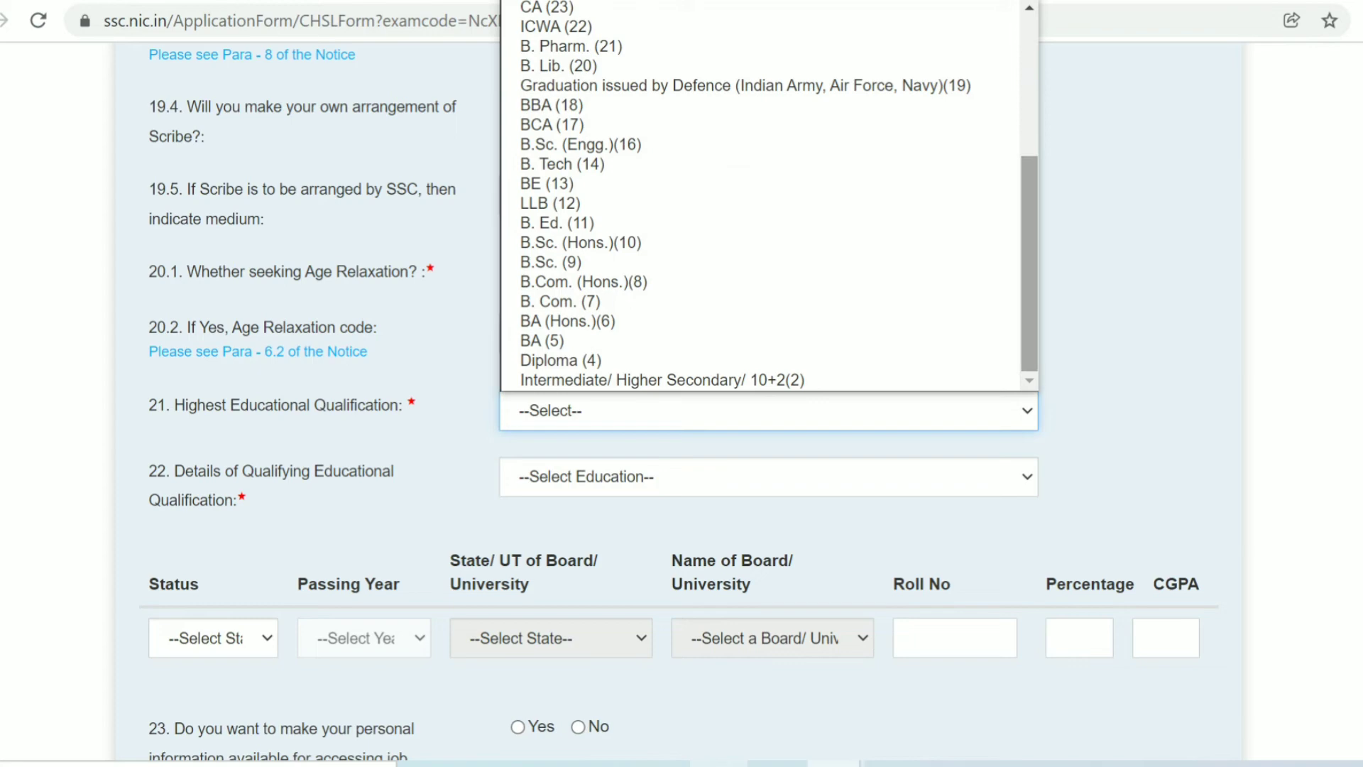
pyautogui.scroll(3, 760, 196)
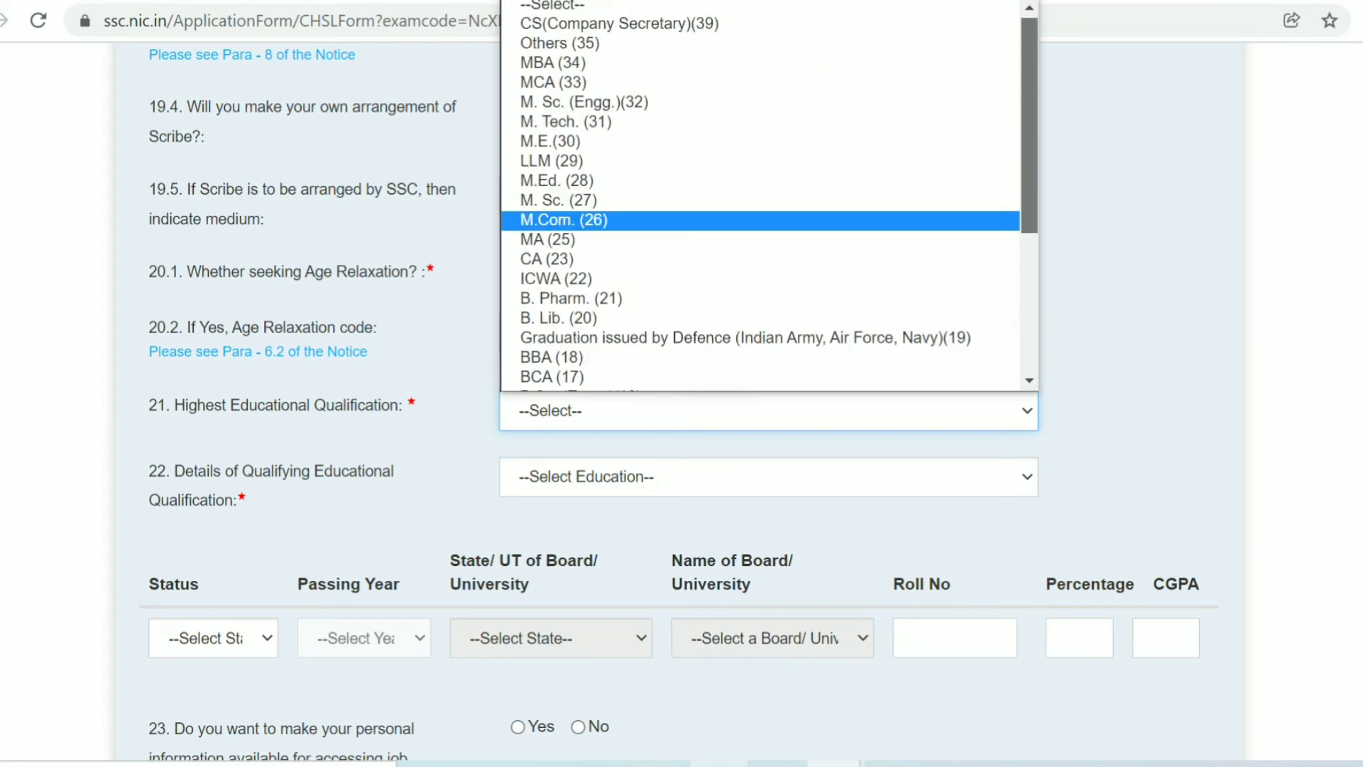
pyautogui.scroll(-2, 760, 196)
pyautogui.scroll(-2, 760, 196)
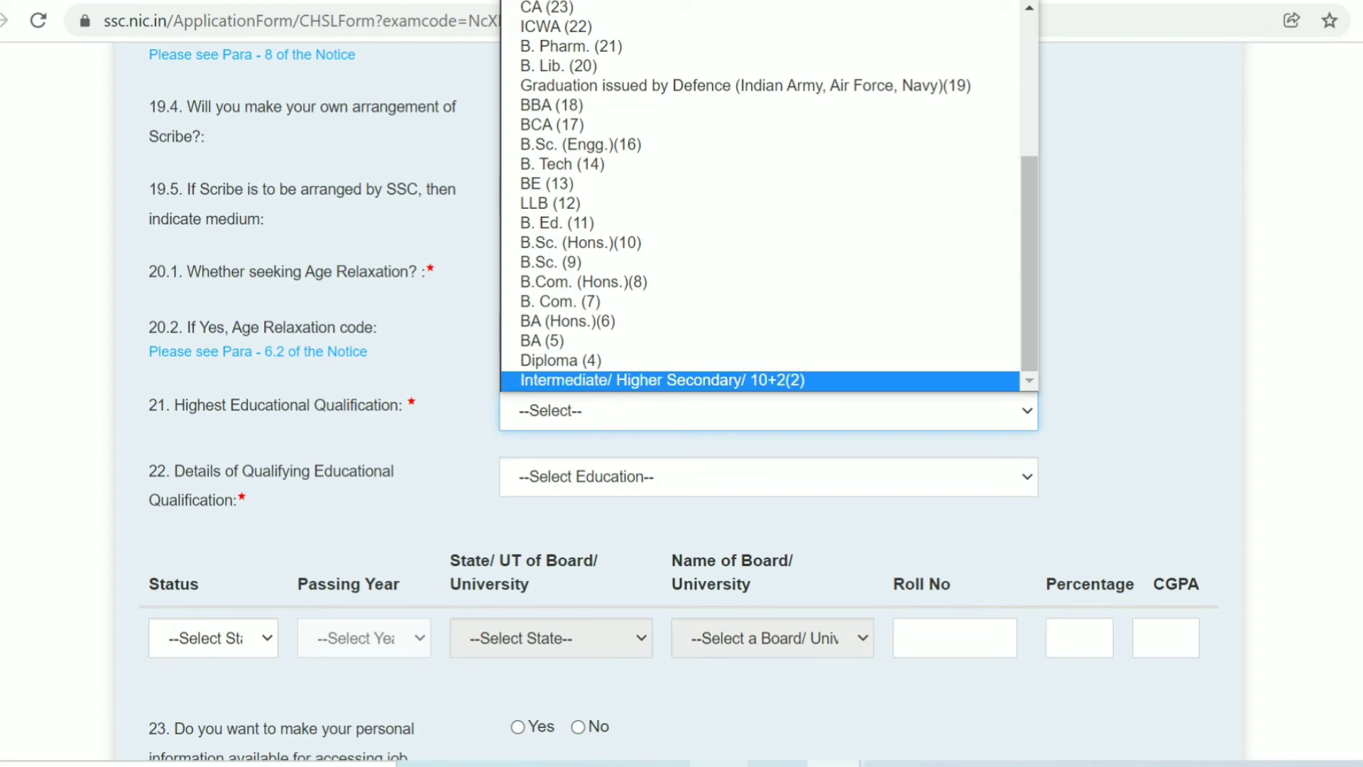
pyautogui.click(661, 380)
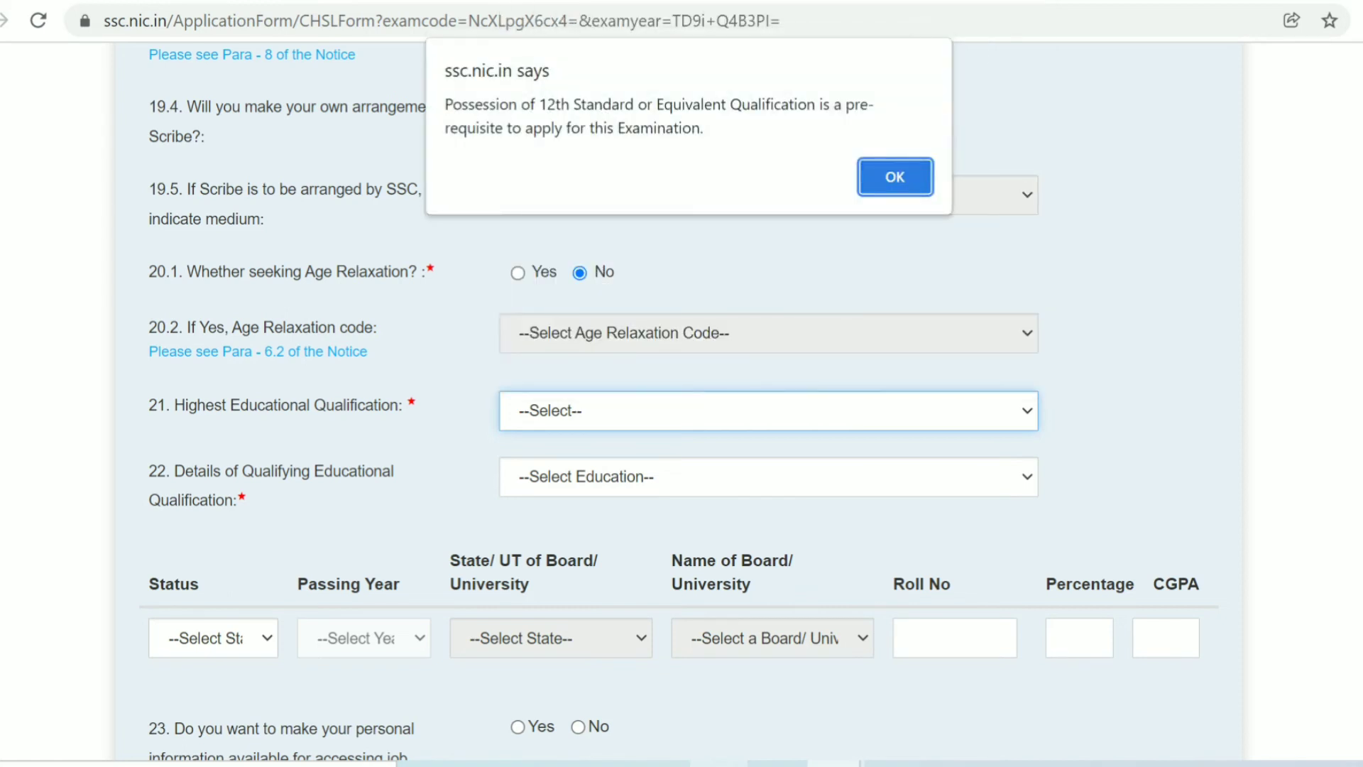
pyautogui.press('Return')
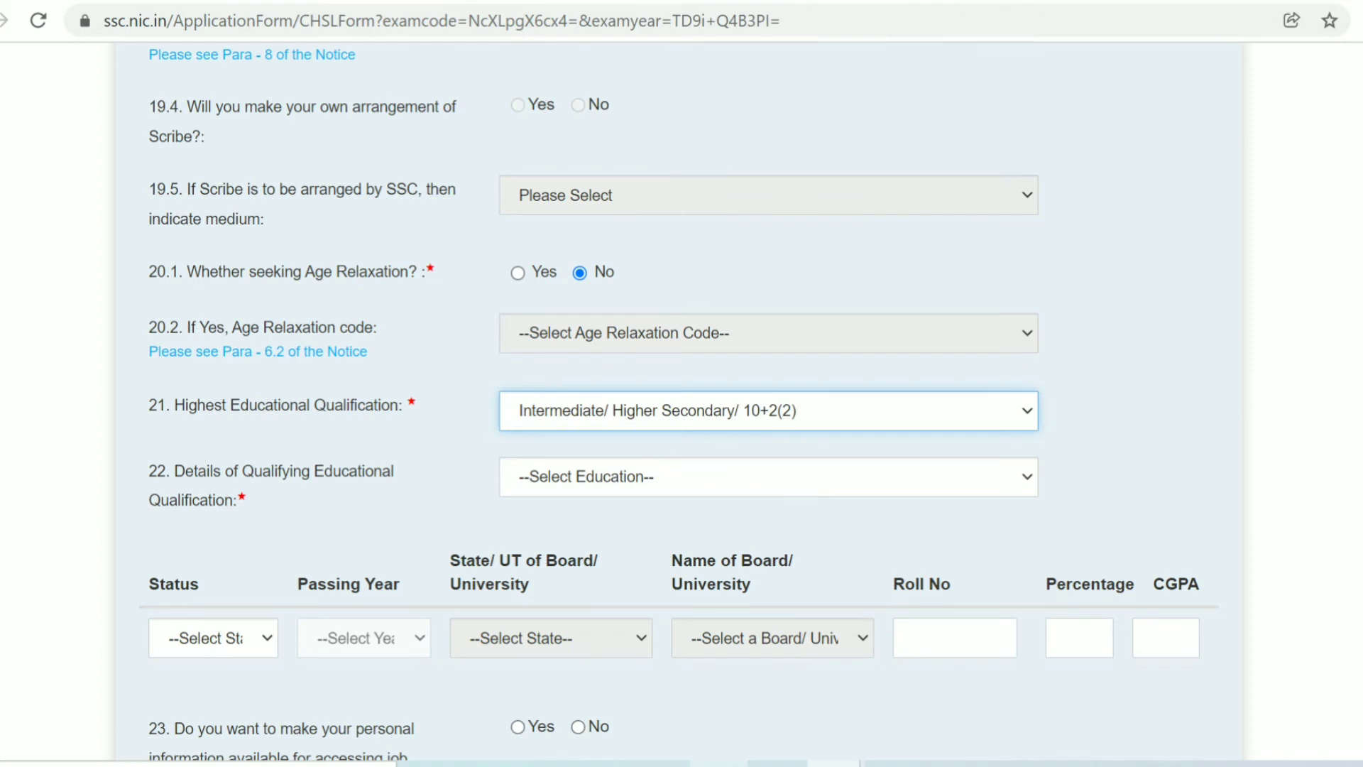
pyautogui.click(768, 477)
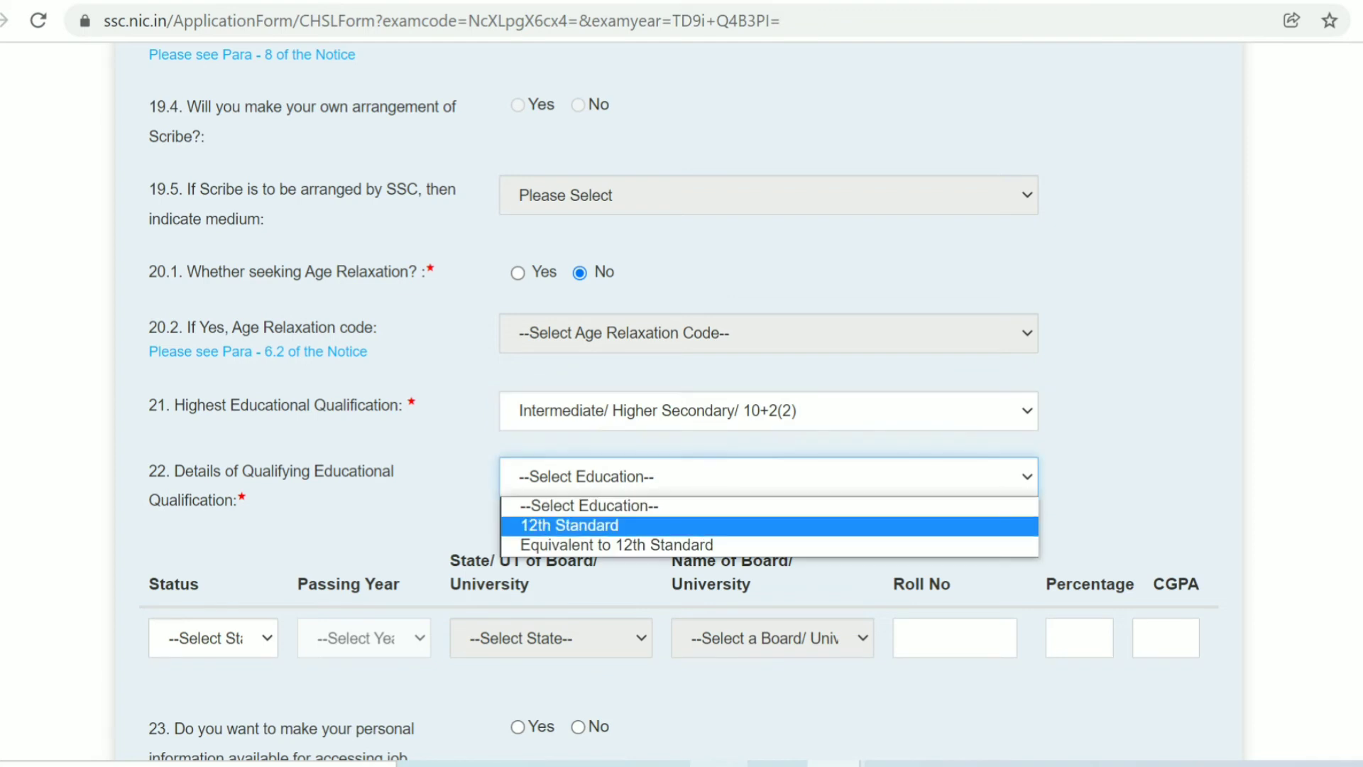
# - Set qualifying education to 12th Standard, status Passed, passing year 2017
pyautogui.press('Up')
pyautogui.press('Return')
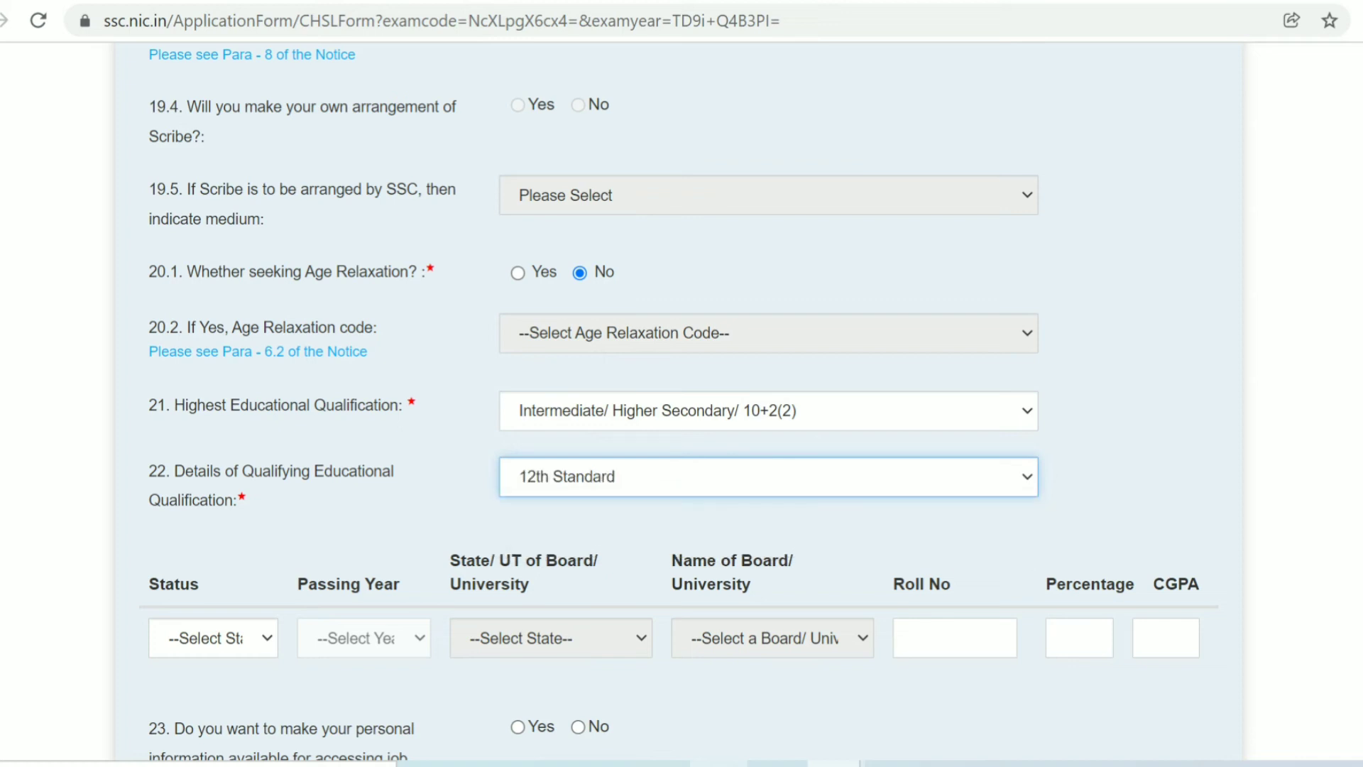
pyautogui.scroll(-2, 678, 405)
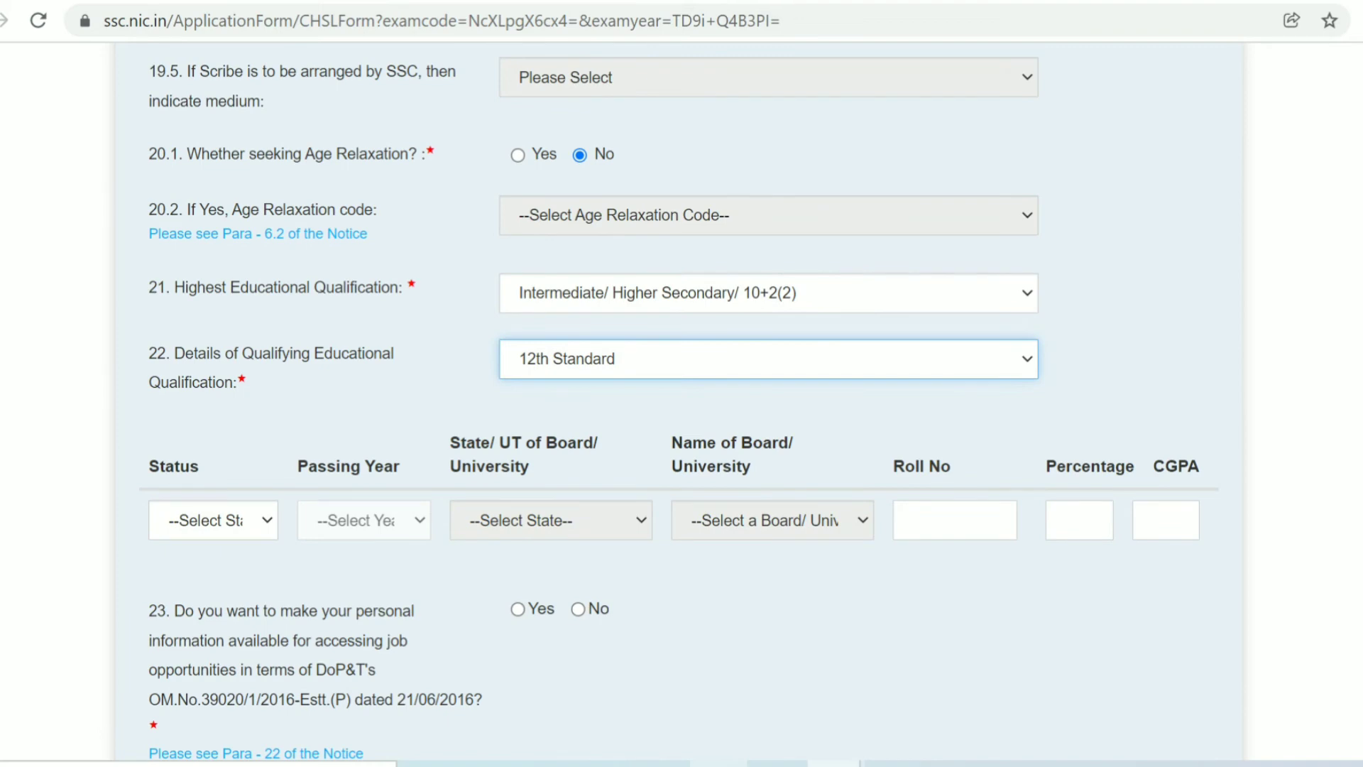
pyautogui.scroll(-2, 678, 405)
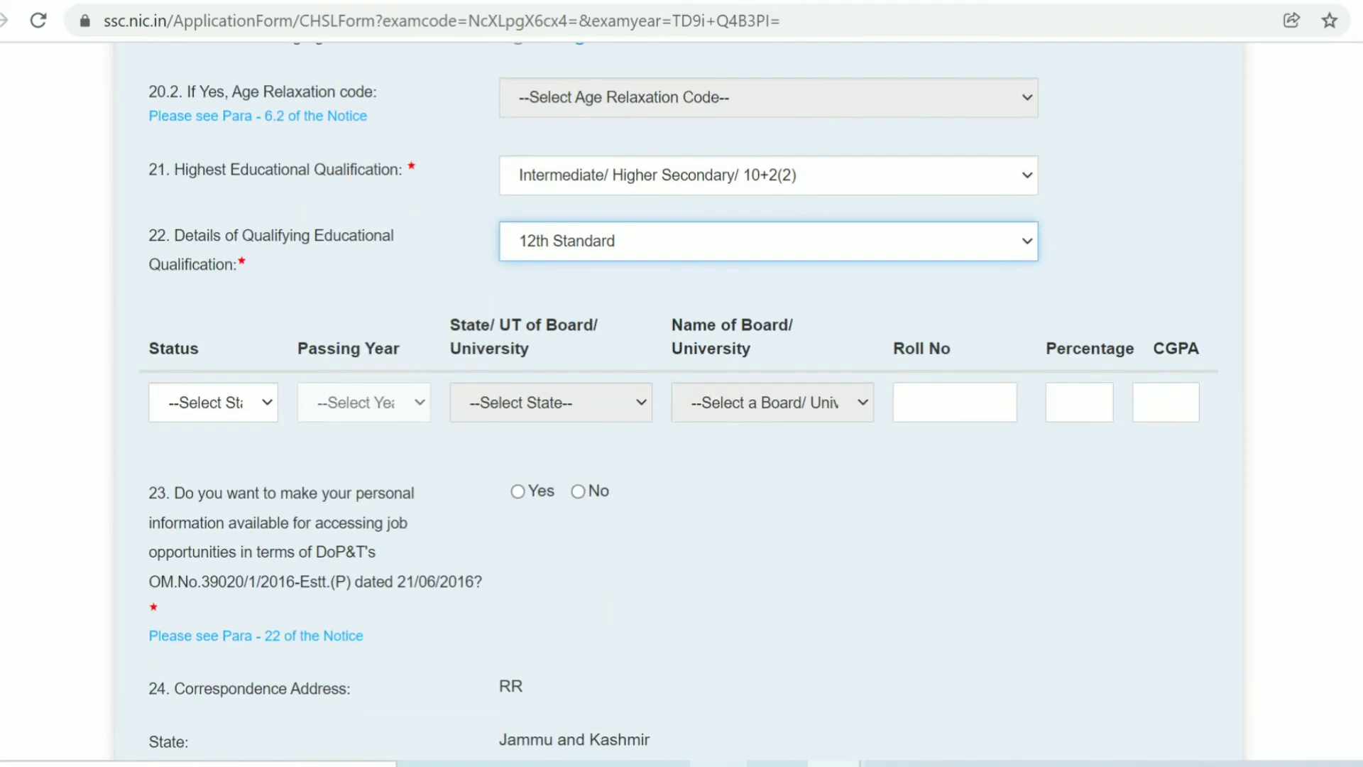
pyautogui.click(212, 401)
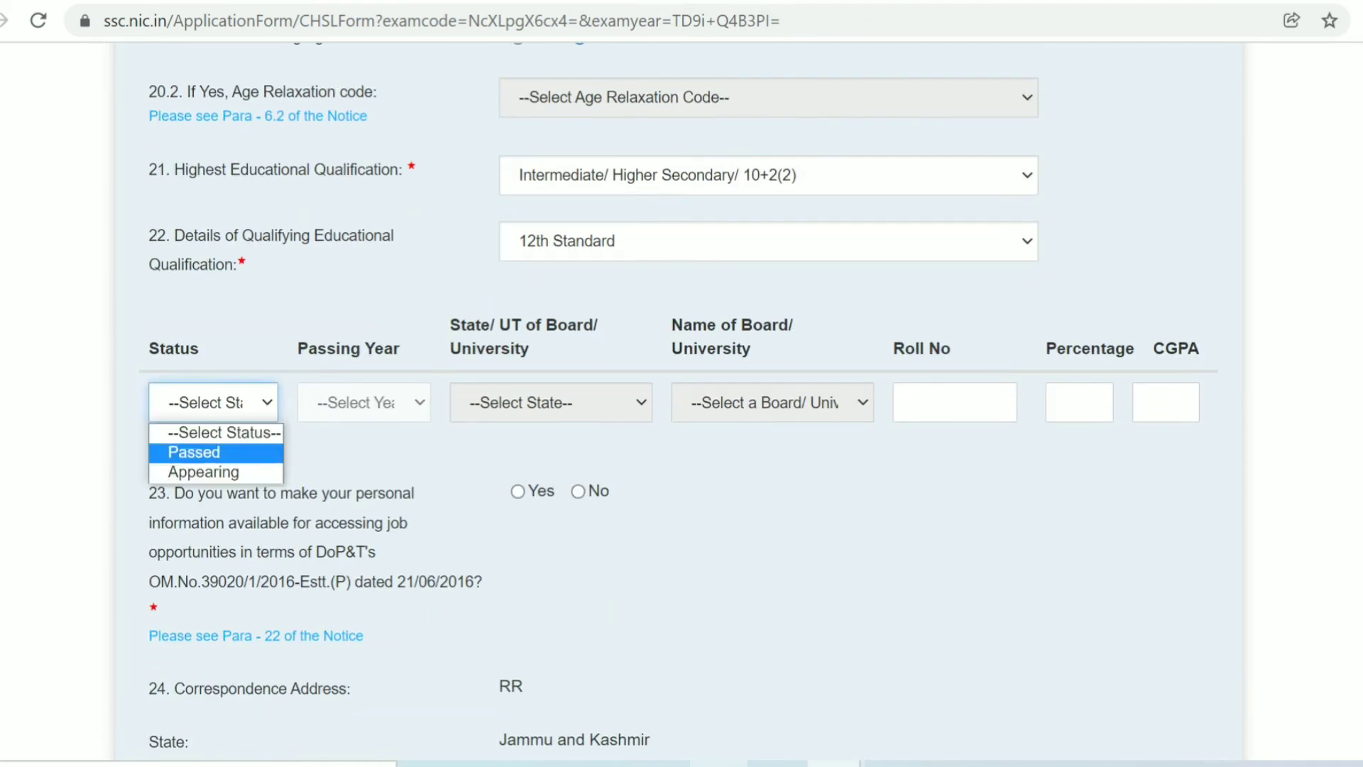
pyautogui.press('Return')
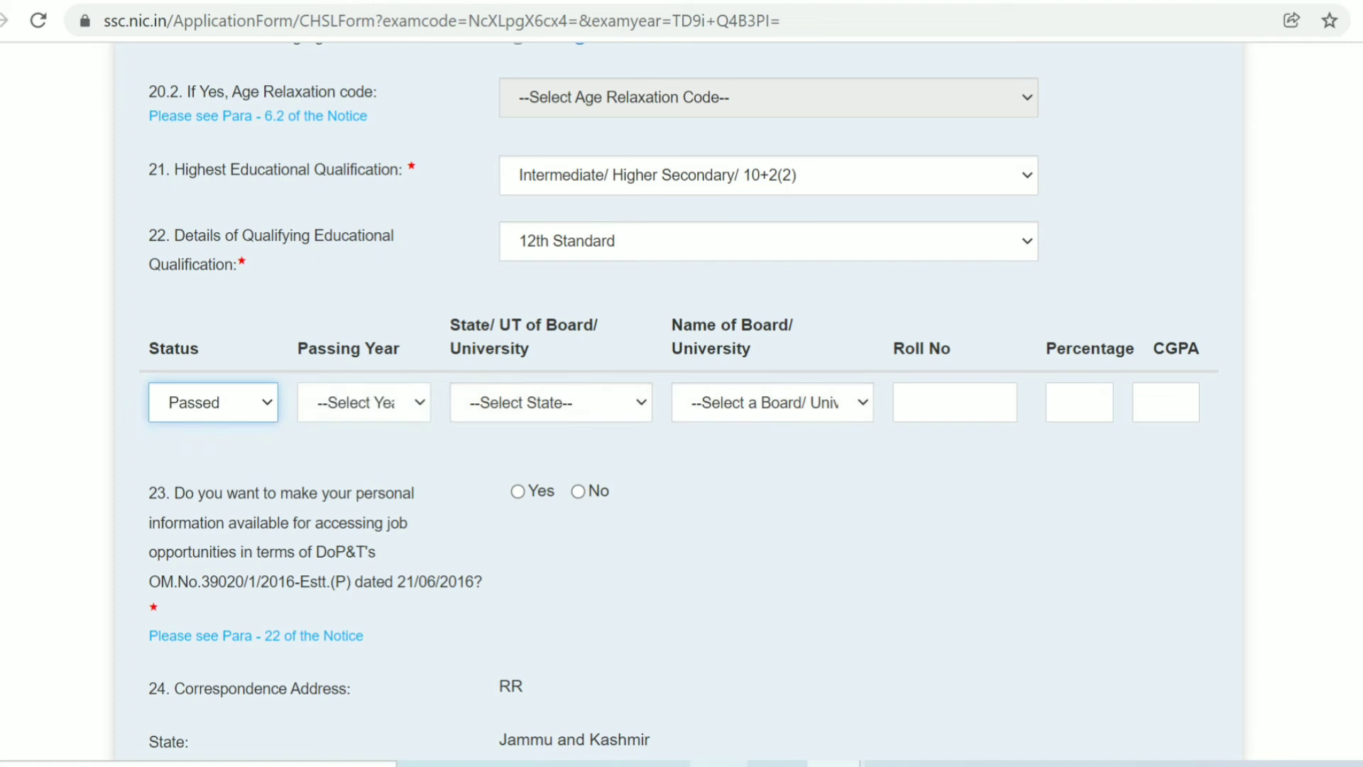
pyautogui.click(363, 402)
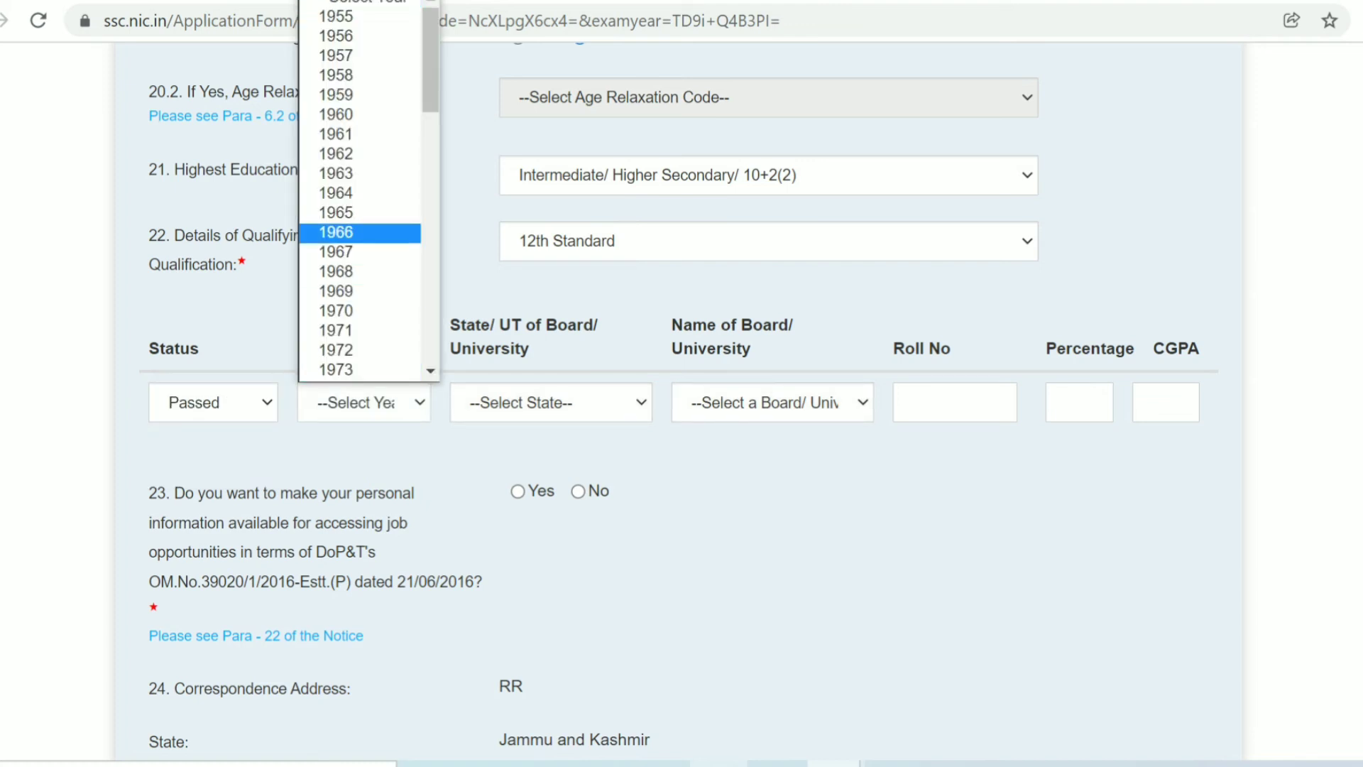
pyautogui.moveTo(430, 92); pyautogui.dragTo(430, 343)
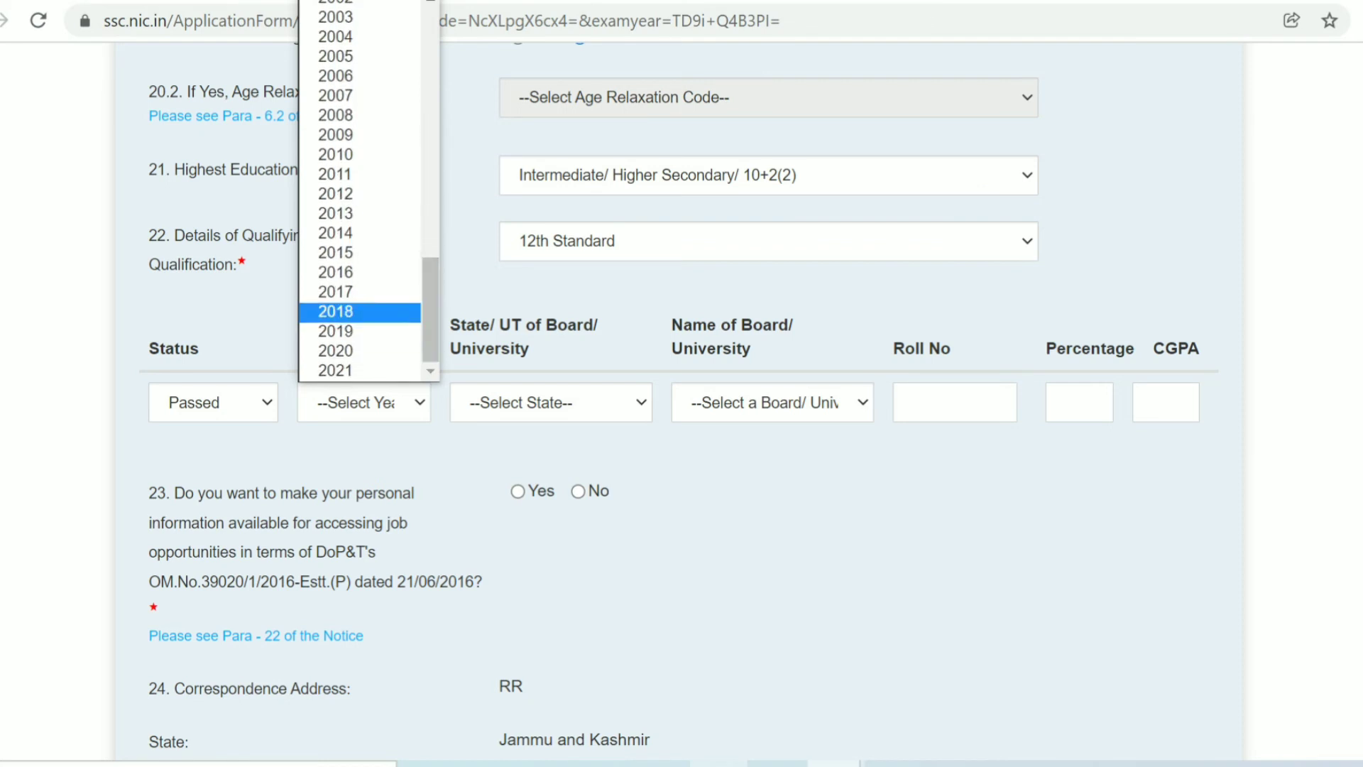
pyautogui.click(336, 292)
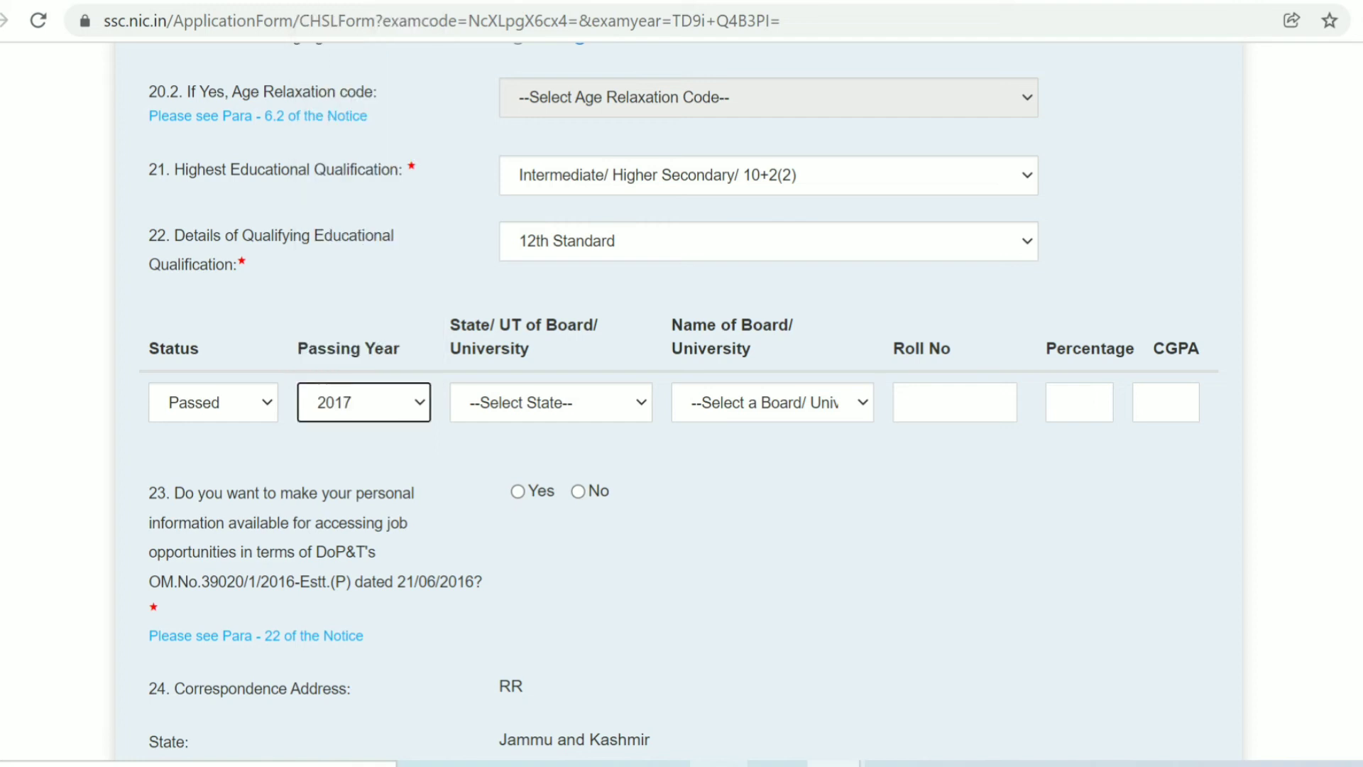
# - Pick Himachal Pradesh Board of School Education, enter the roll number and 68 percent
pyautogui.click(550, 402)
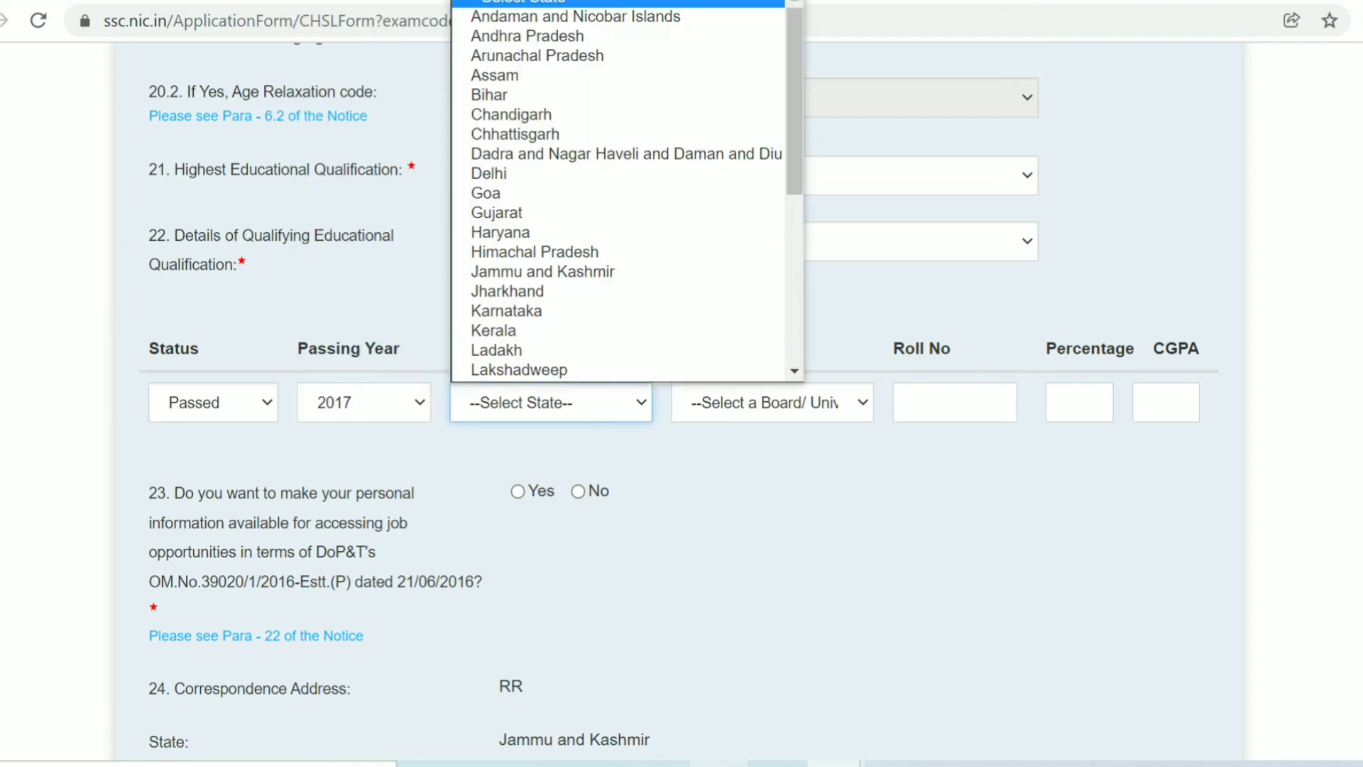
pyautogui.scroll(-1, 551, 370)
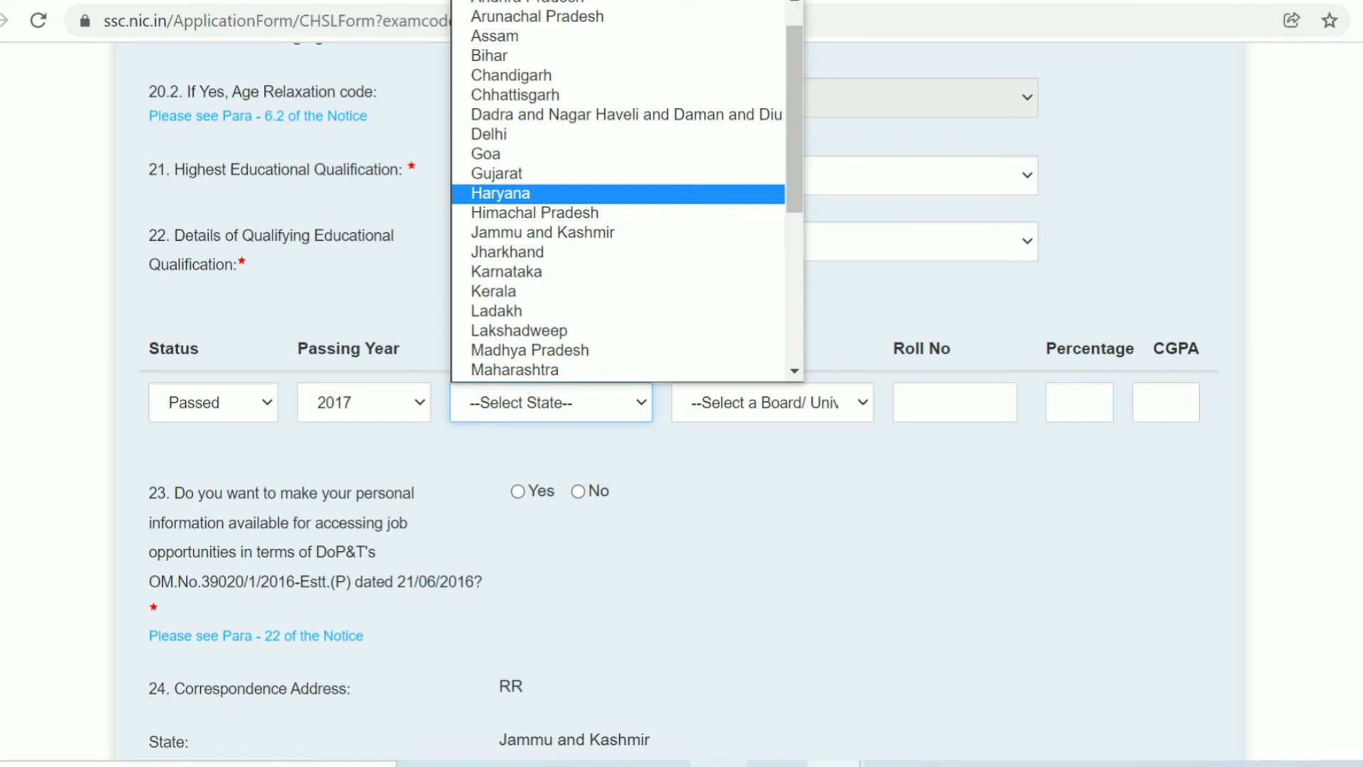
pyautogui.click(535, 212)
pyautogui.click(773, 402)
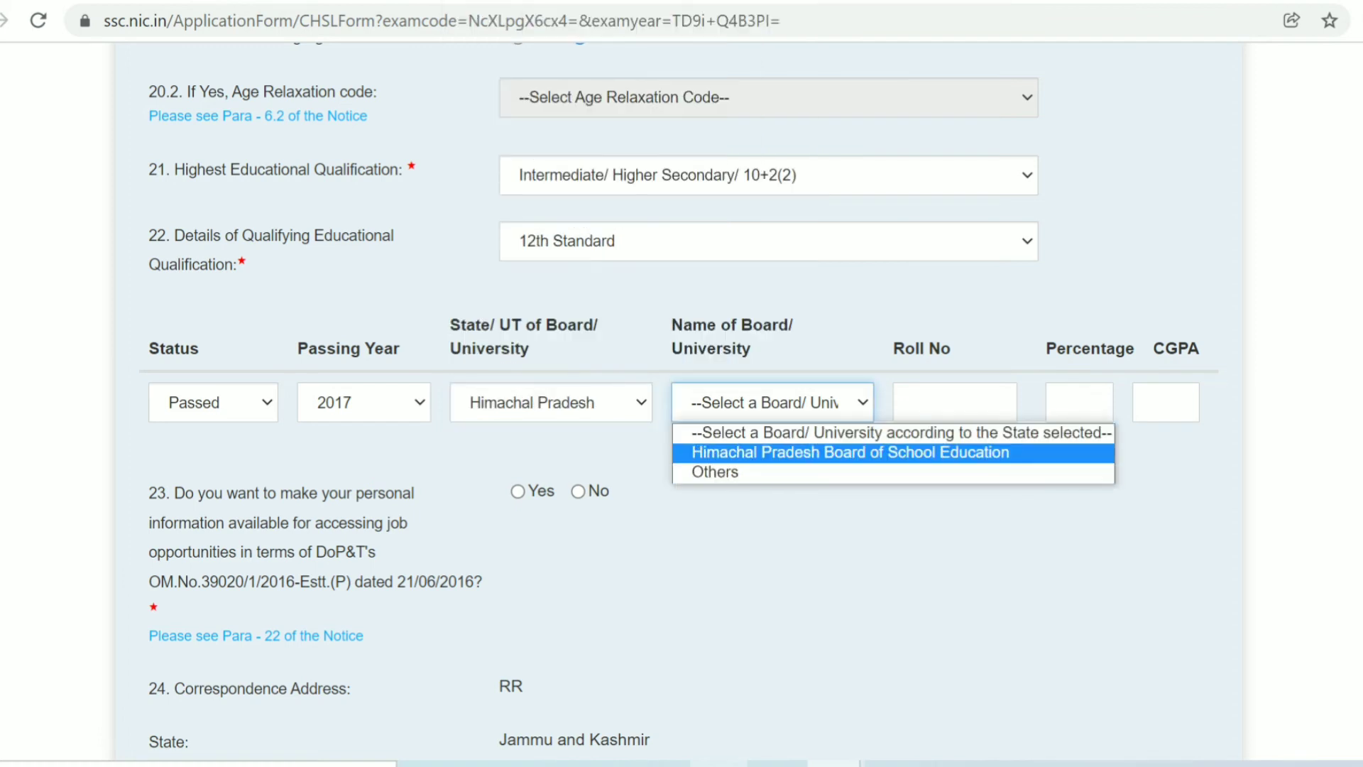
pyautogui.press('Return')
pyautogui.press('Tab')
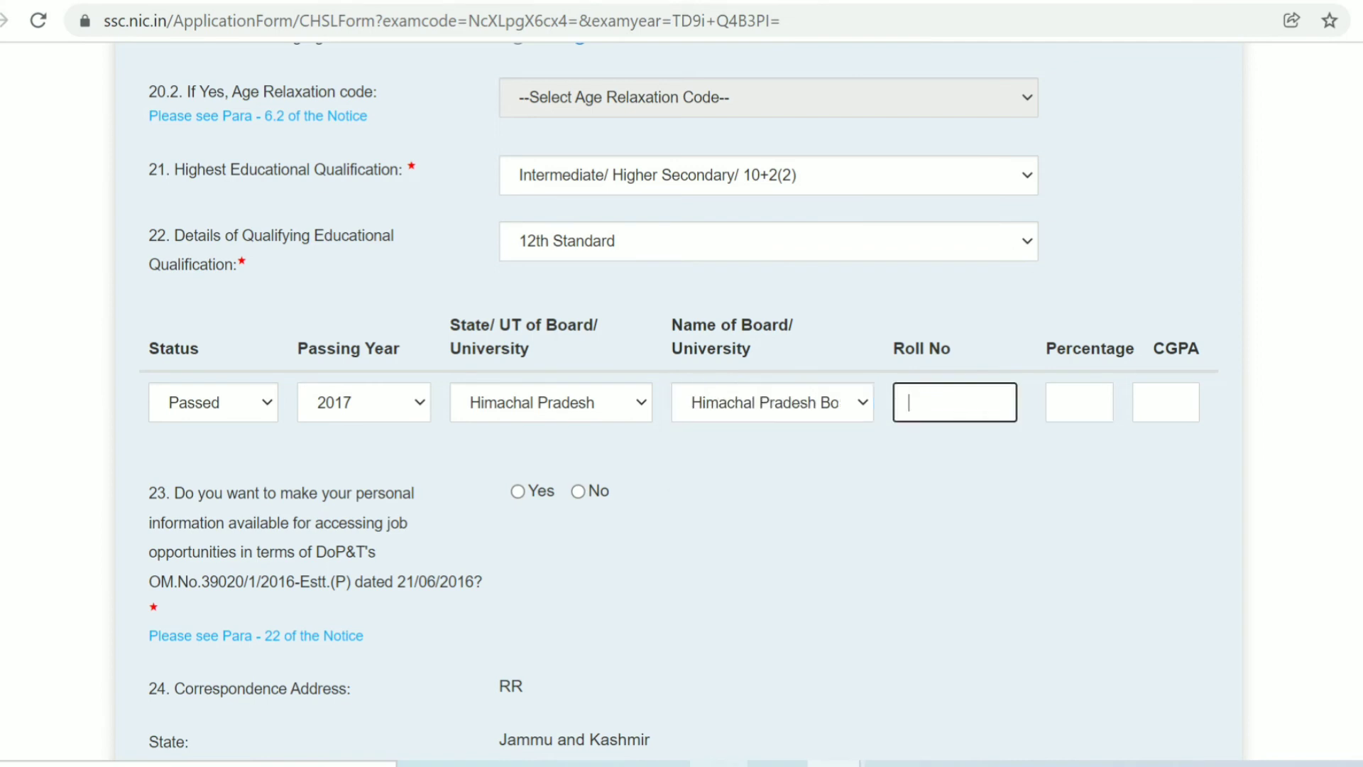
pyautogui.press('Tab')
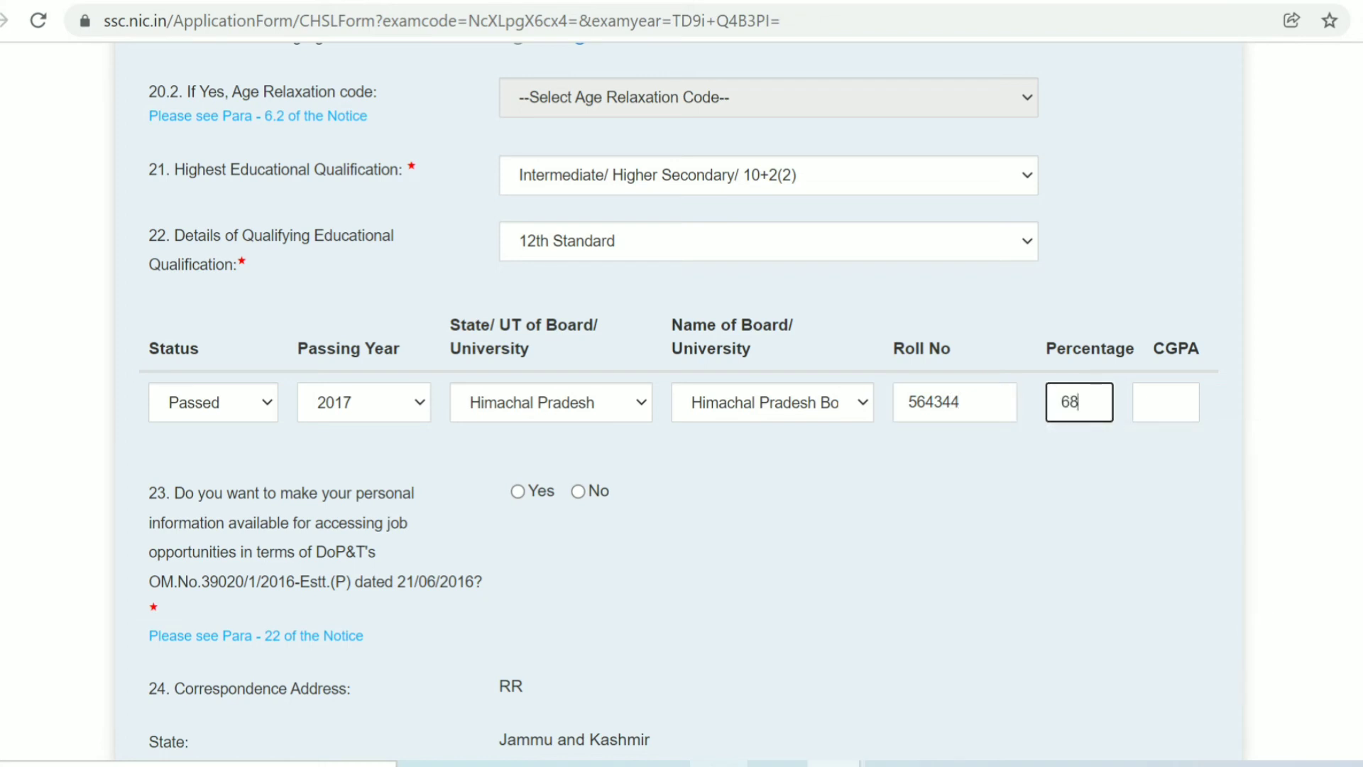
pyautogui.press('Tab')
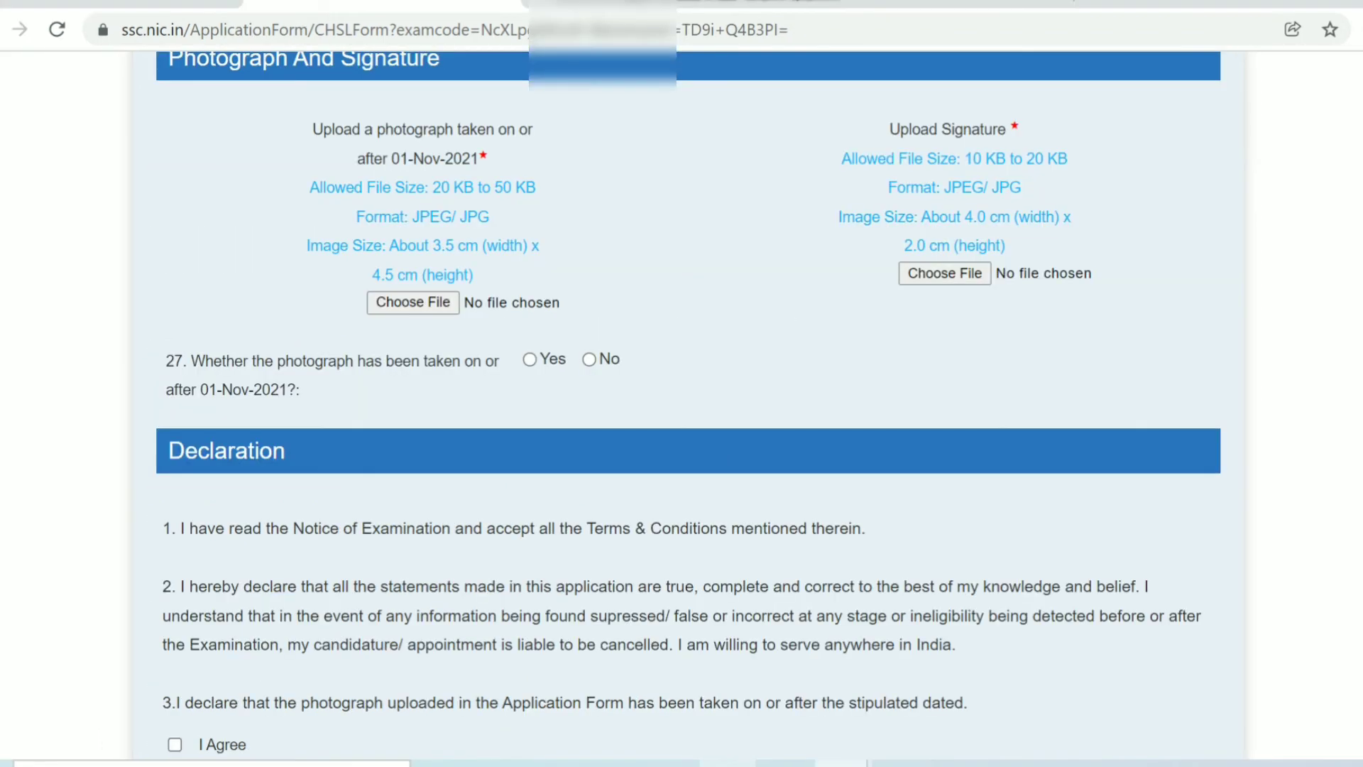
pyautogui.scroll(2, 682, 401)
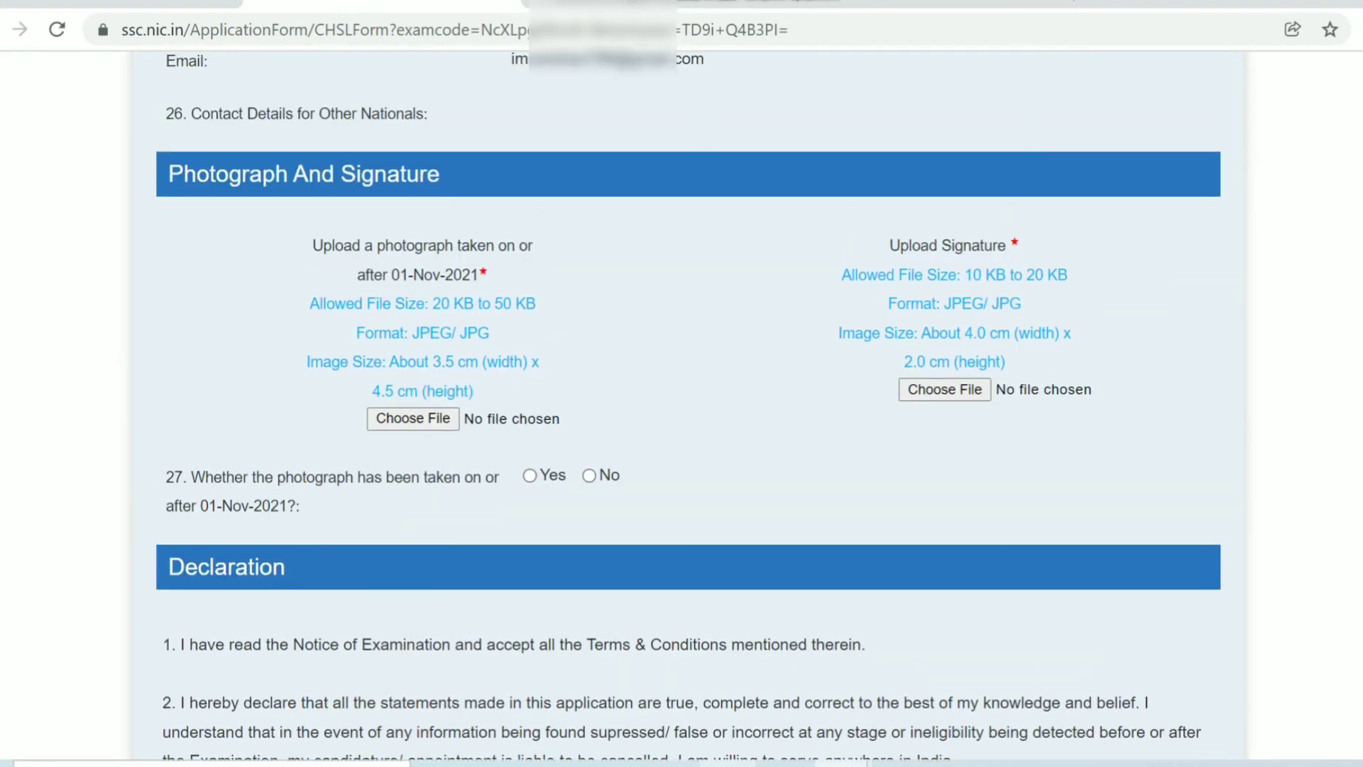
pyautogui.scroll(-1, 689, 398)
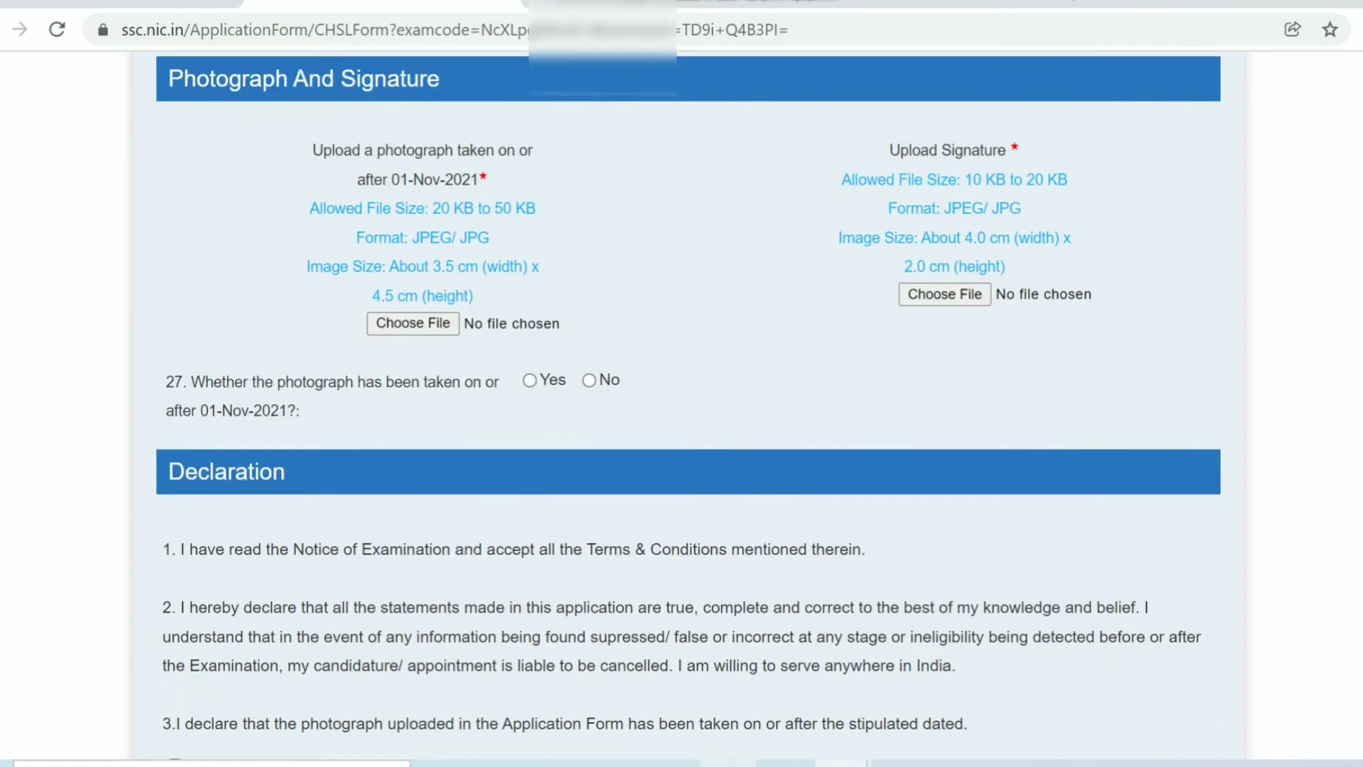
pyautogui.scroll(1, 689, 398)
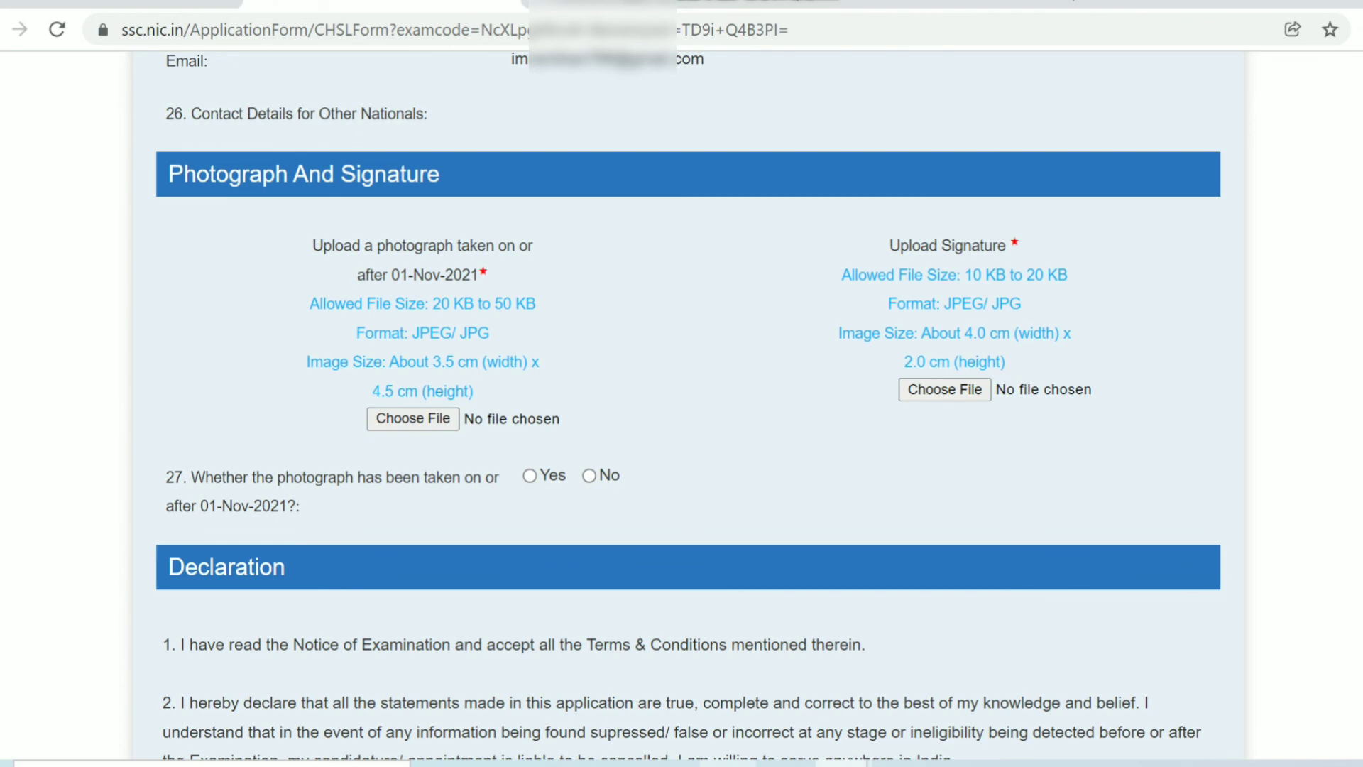
pyautogui.scroll(-6, 688, 404)
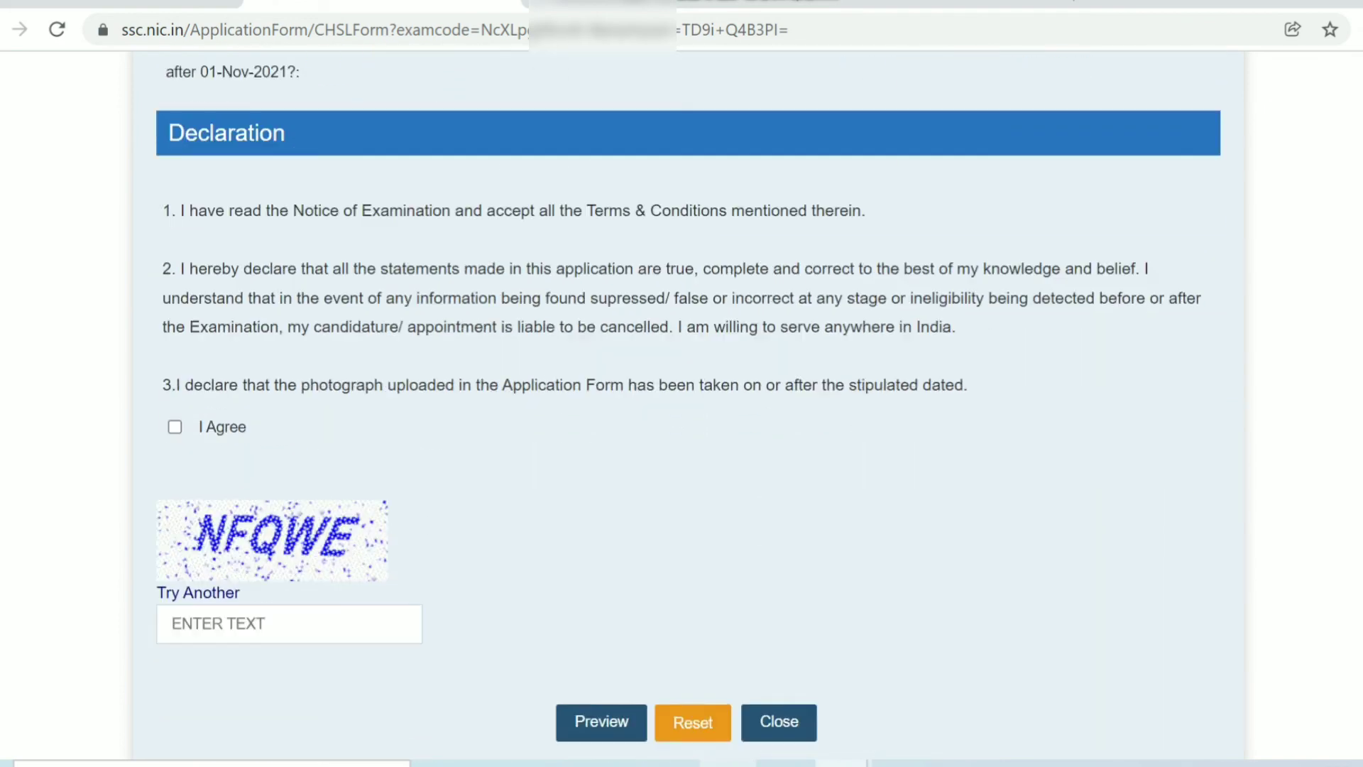
# - Agree to the application declaration and type the captcha text
pyautogui.scroll(-3, 682, 404)
pyautogui.scroll(2, 682, 403)
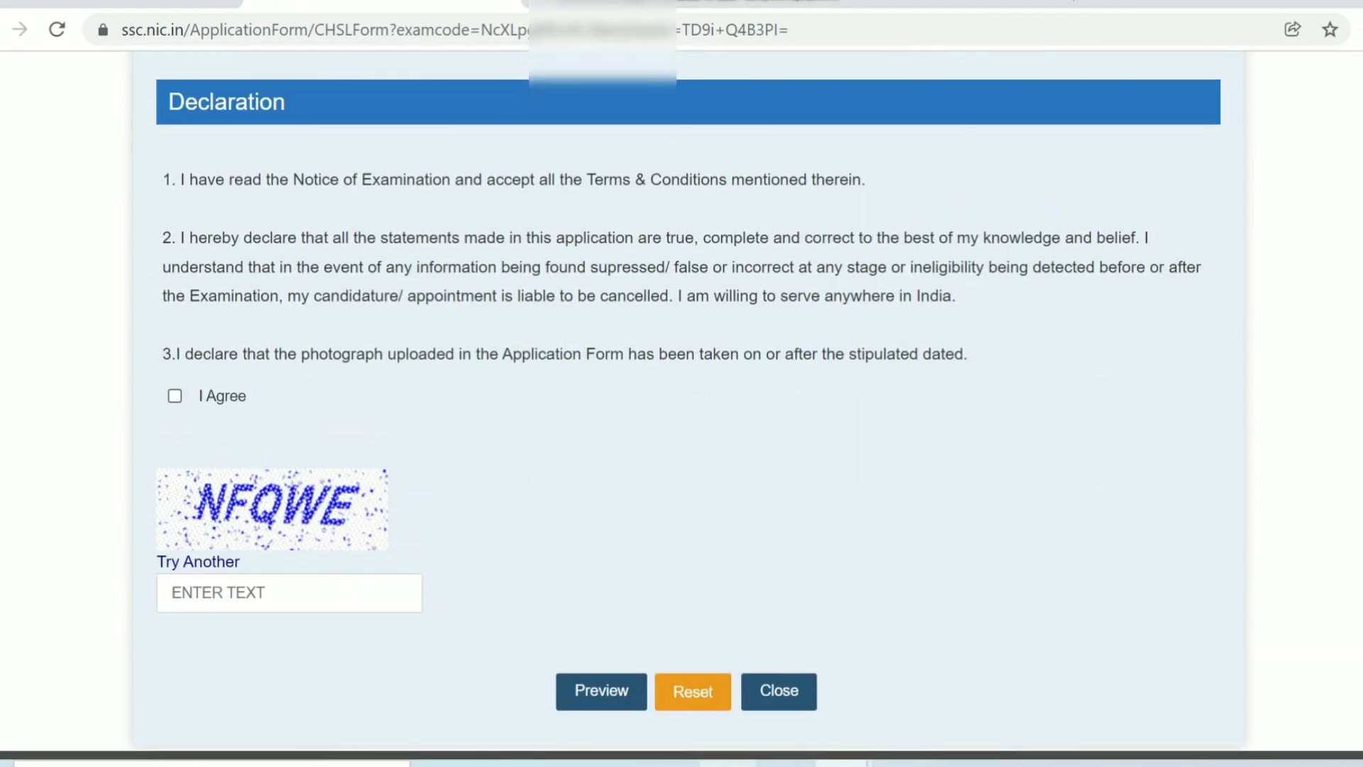
pyautogui.click(174, 395)
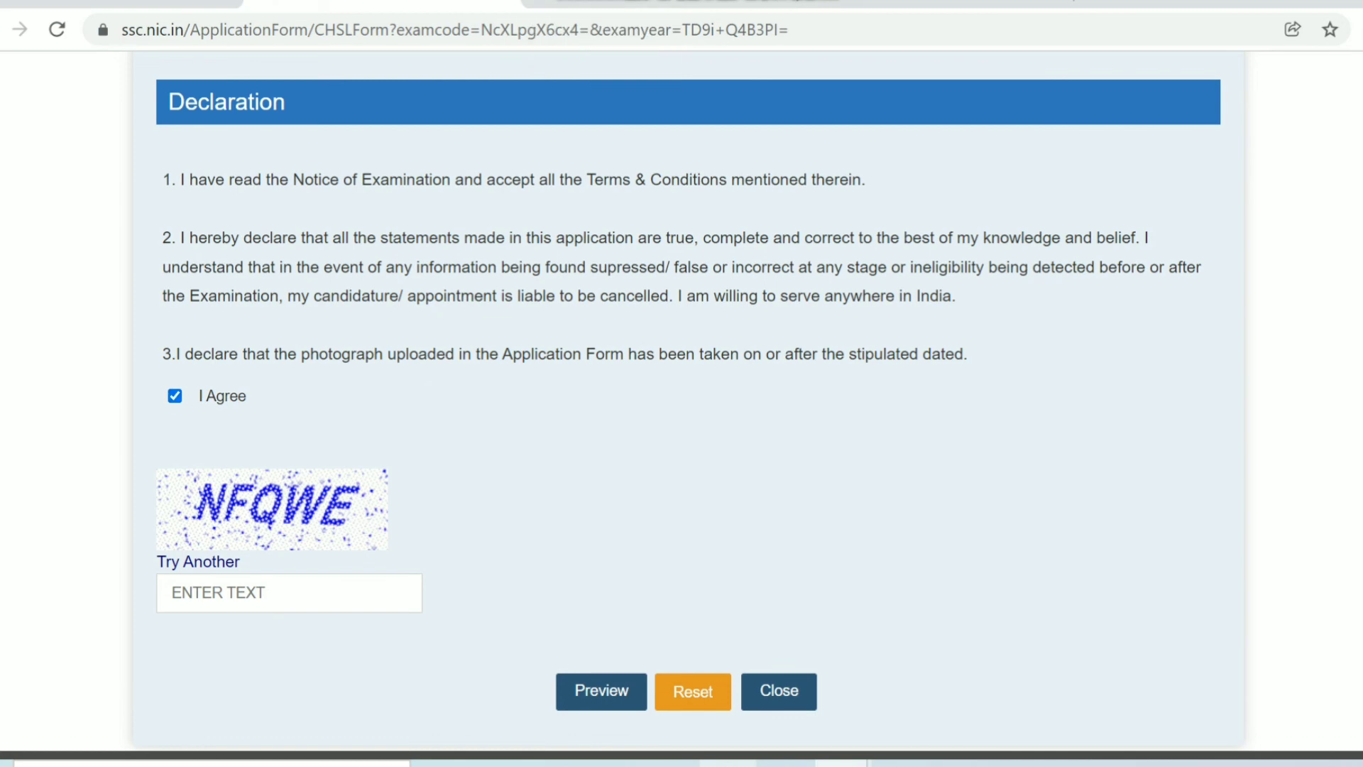
pyautogui.click(289, 592)
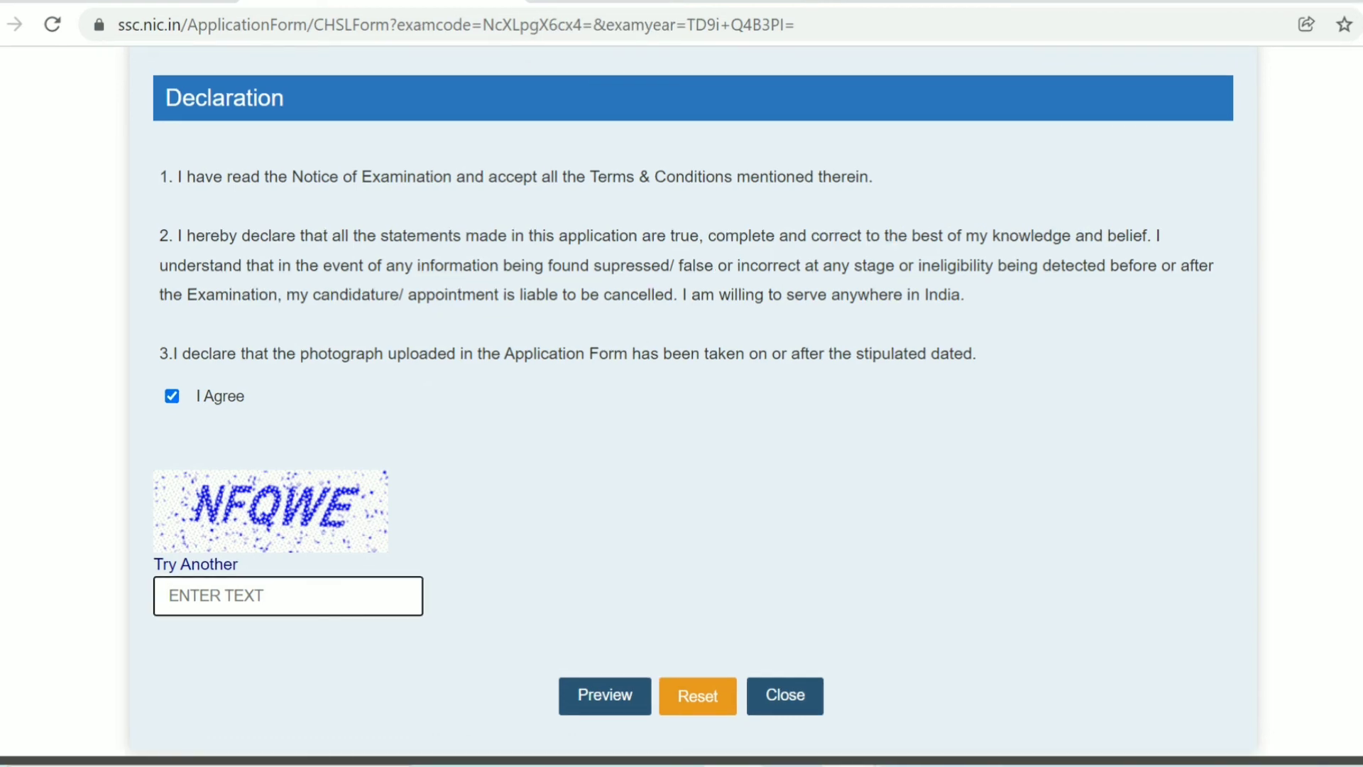
pyautogui.write('NFQWE')
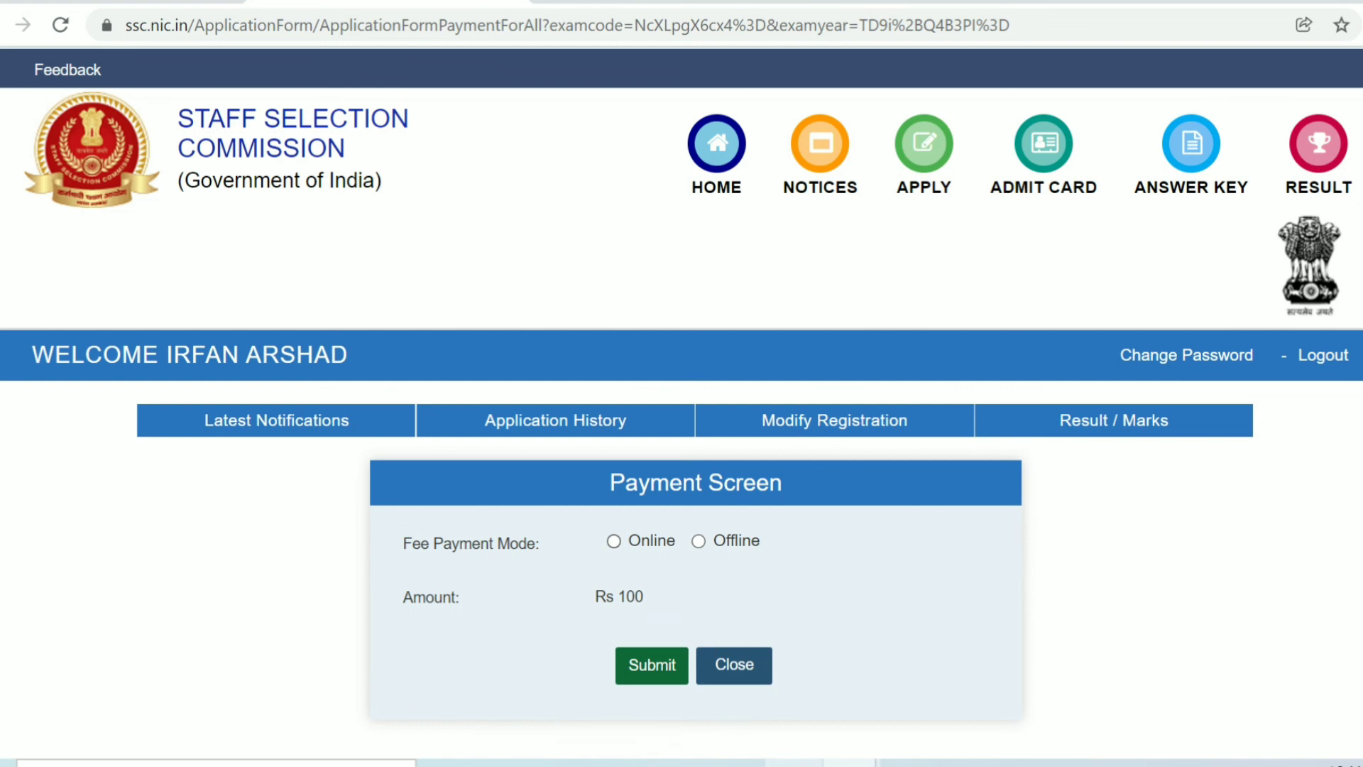
# - Select Online as the fee payment mode
pyautogui.click(613, 541)
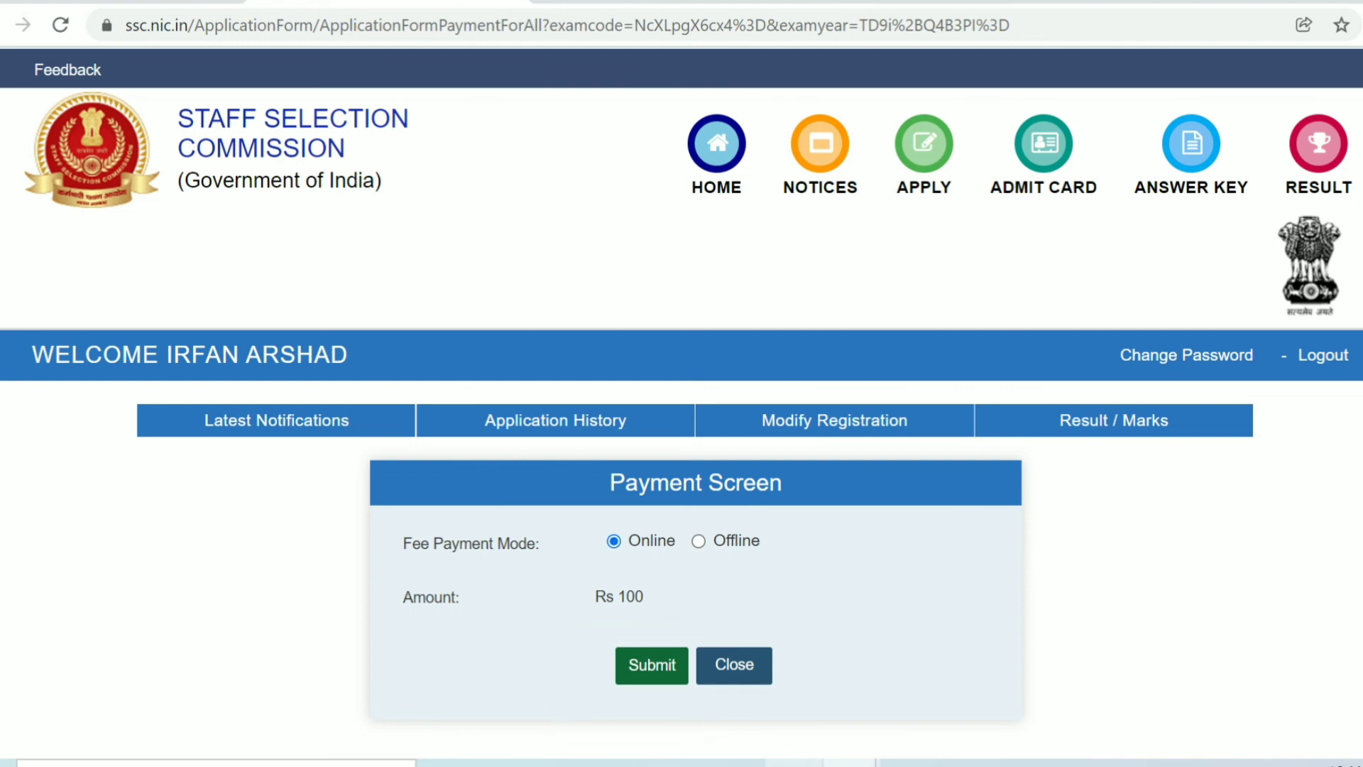